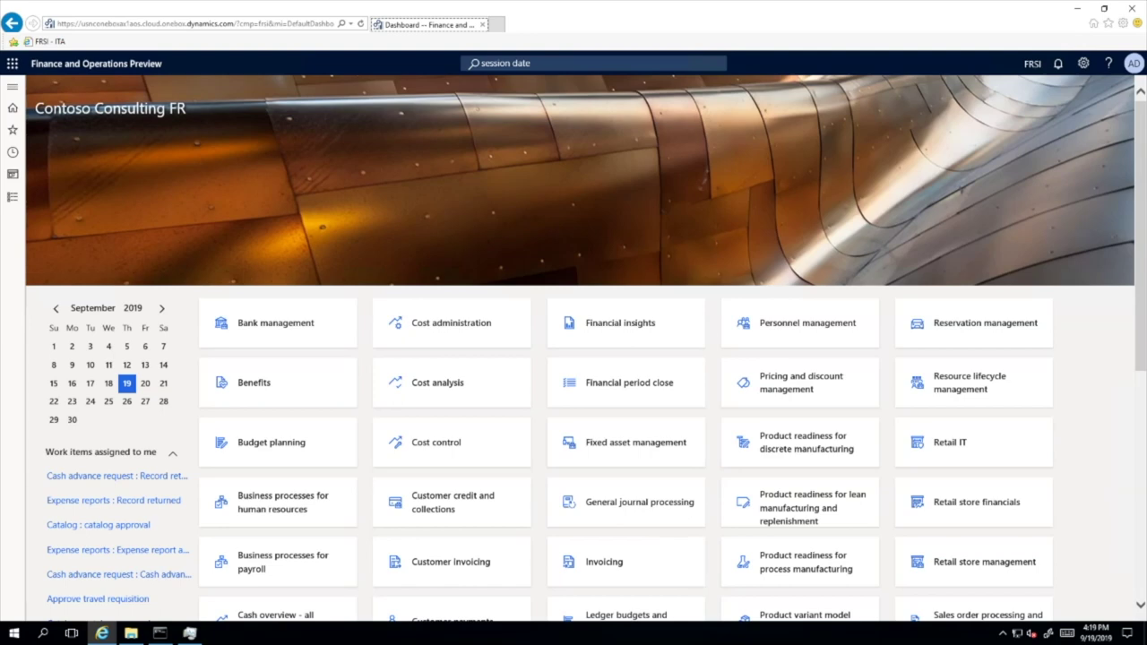
Step: Open the sales tax settlement periods and check the MEN intervals for August and September 2019
{"action": "left_click", "coordinate": [14, 88]}
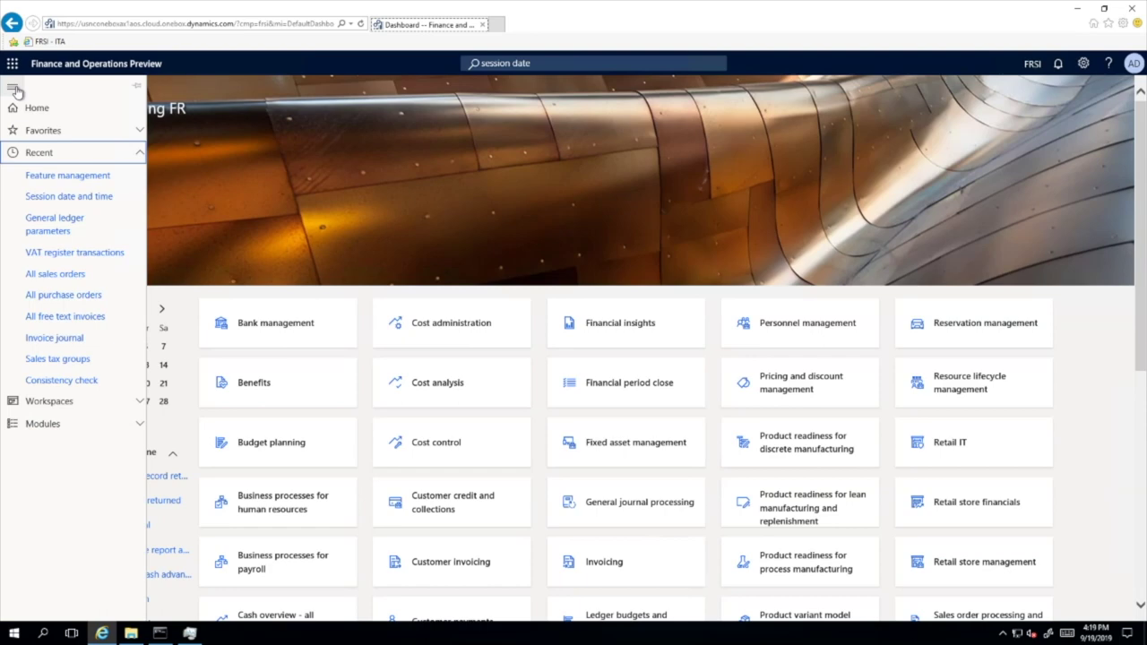
{"action": "left_click", "coordinate": [39, 423]}
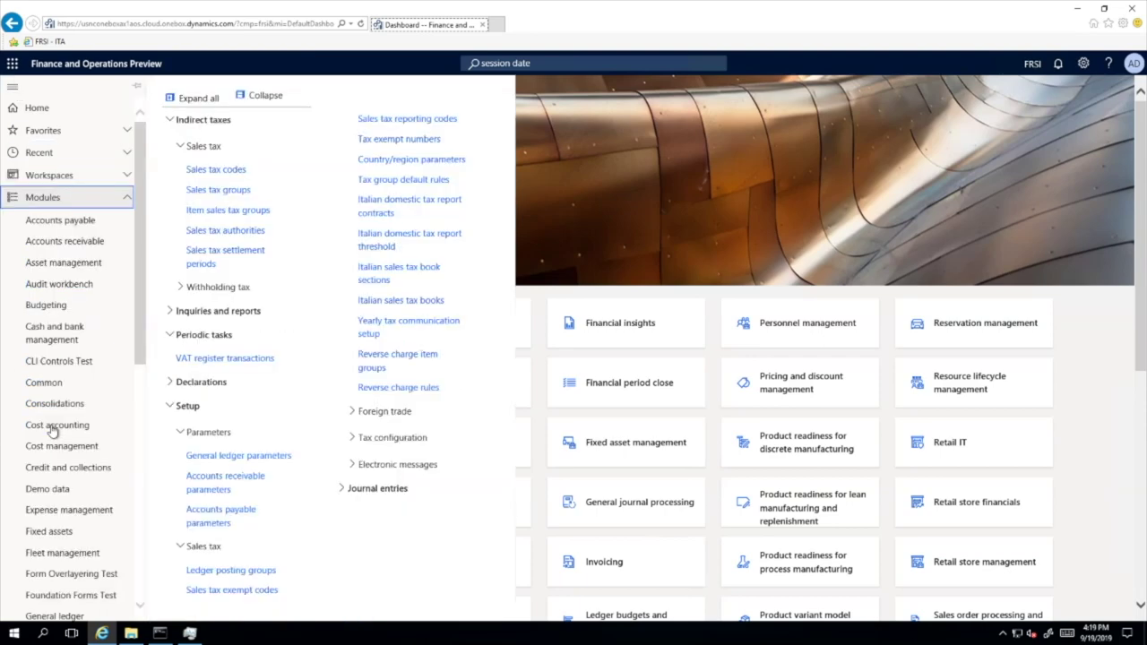
{"action": "left_click", "coordinate": [199, 262]}
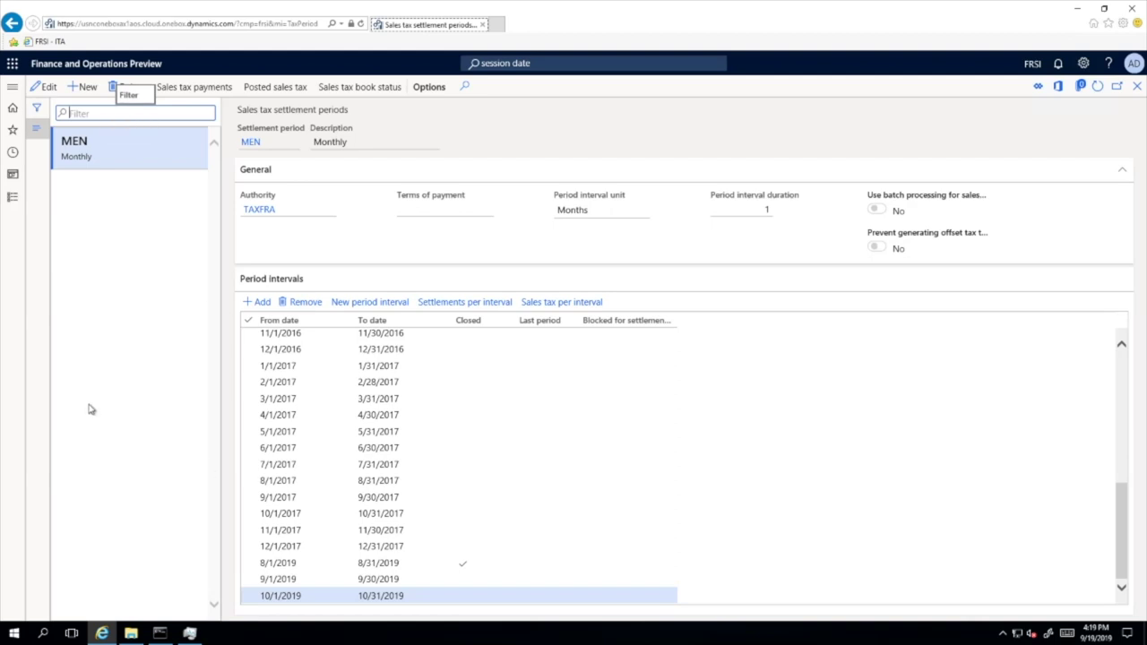
{"action": "left_click", "coordinate": [365, 562]}
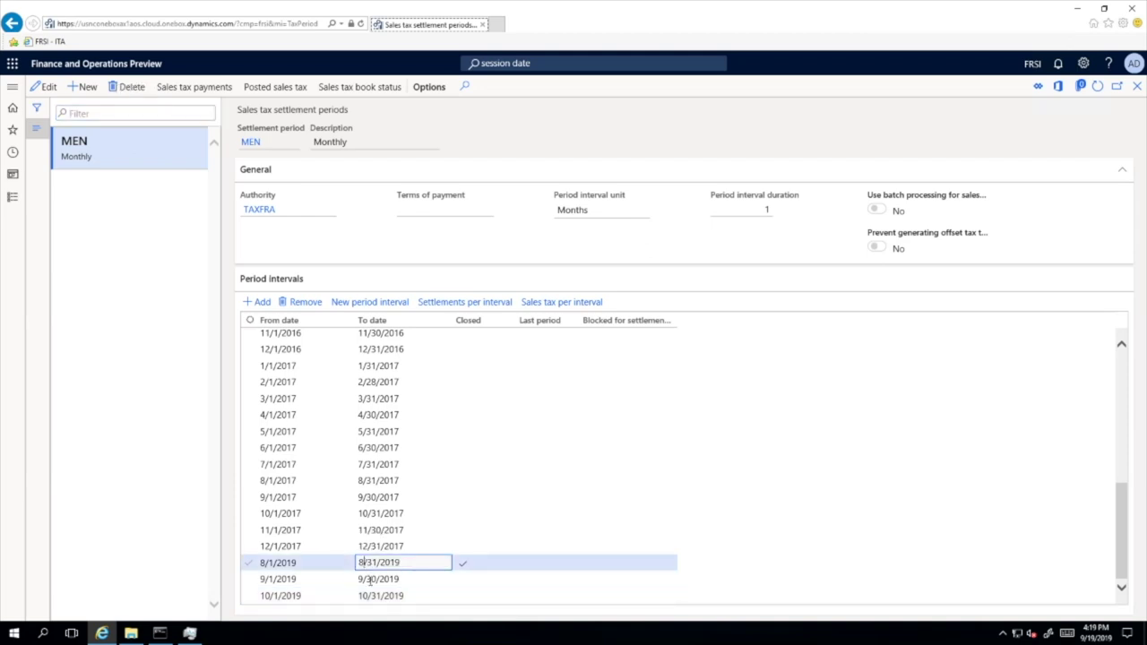
{"action": "left_click", "coordinate": [370, 582]}
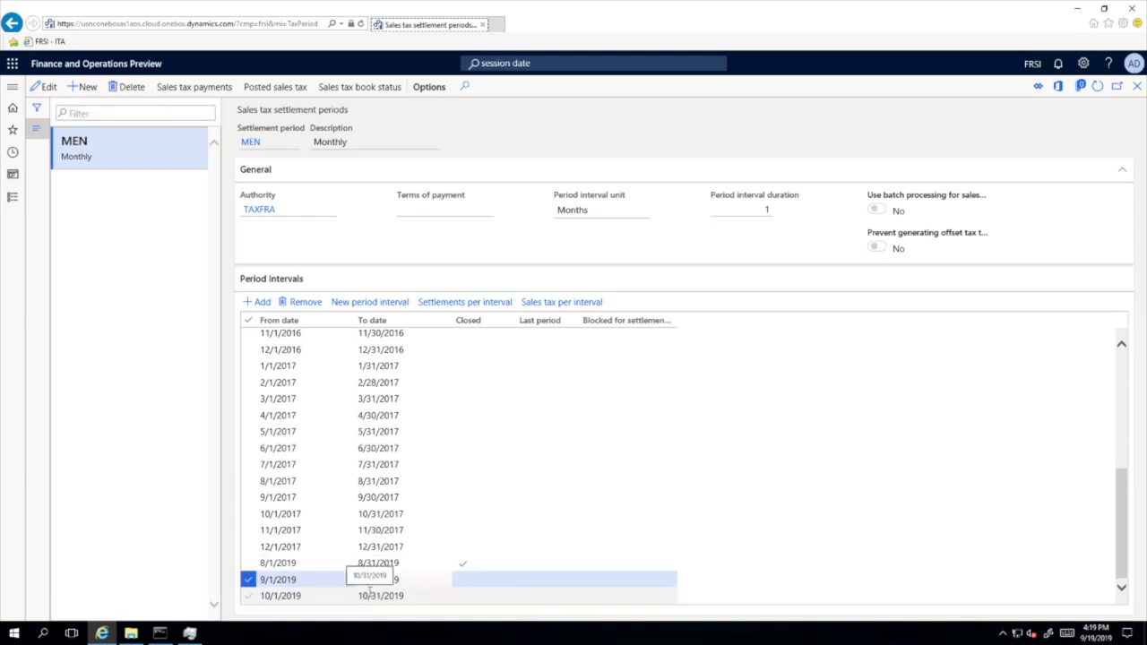
{"action": "left_click", "coordinate": [287, 563]}
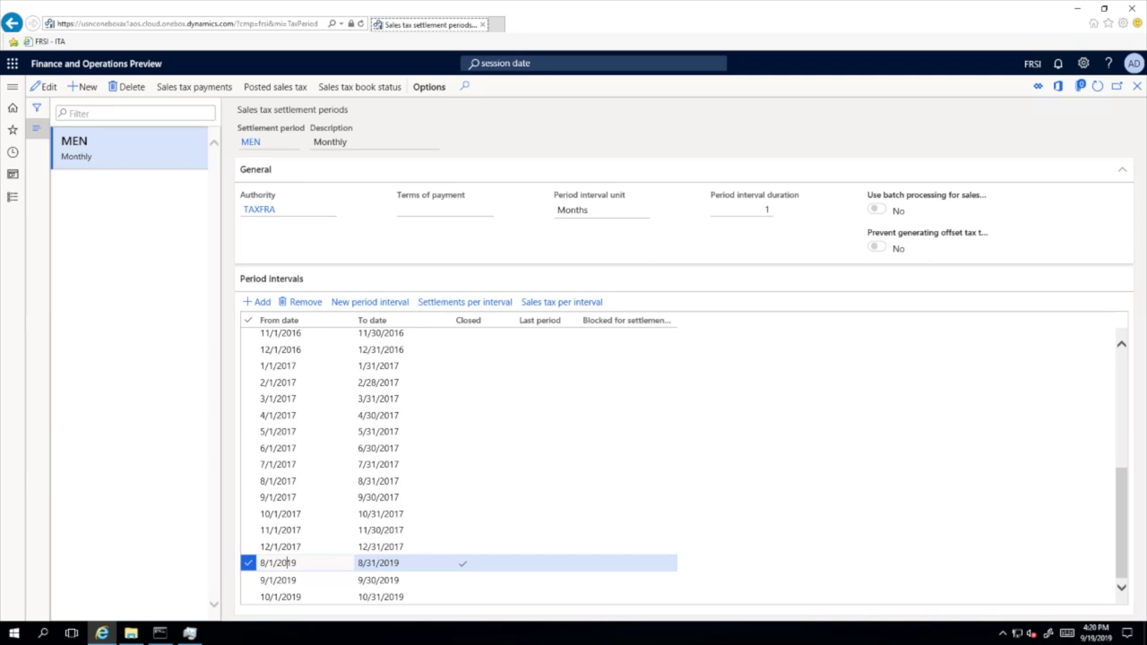
Step: View the report layout of the settlement period's TAXFRA authority, and return to the settlement periods
{"action": "left_click", "coordinate": [262, 210]}
{"action": "left_click", "coordinate": [315, 253]}
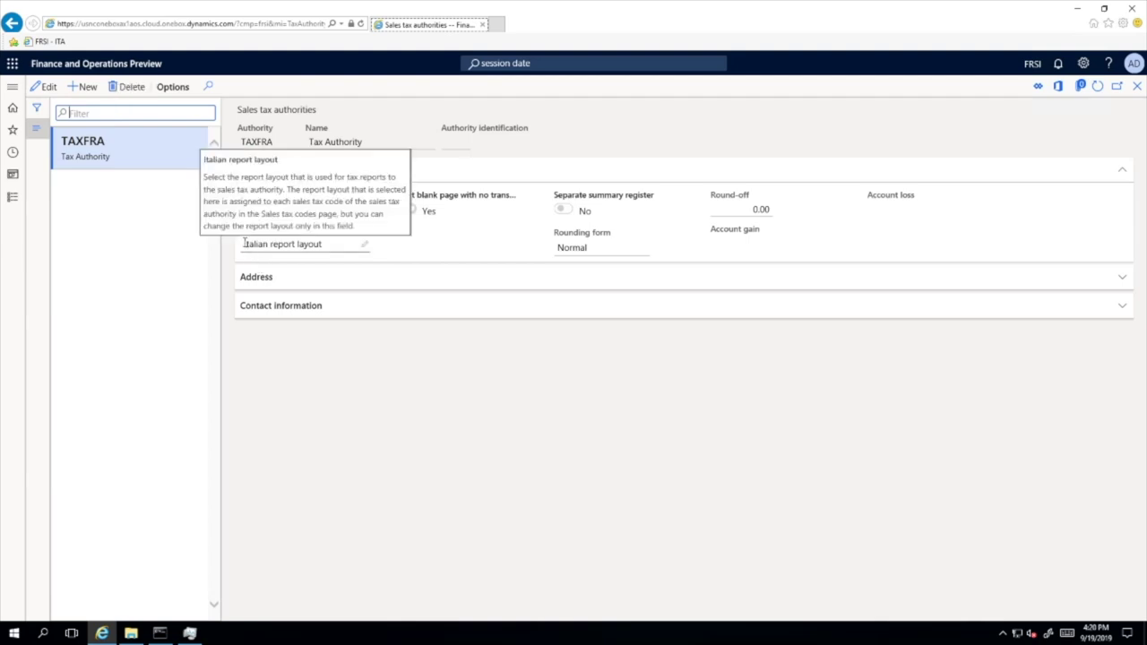
{"action": "mouse_move", "coordinate": [313, 253]}
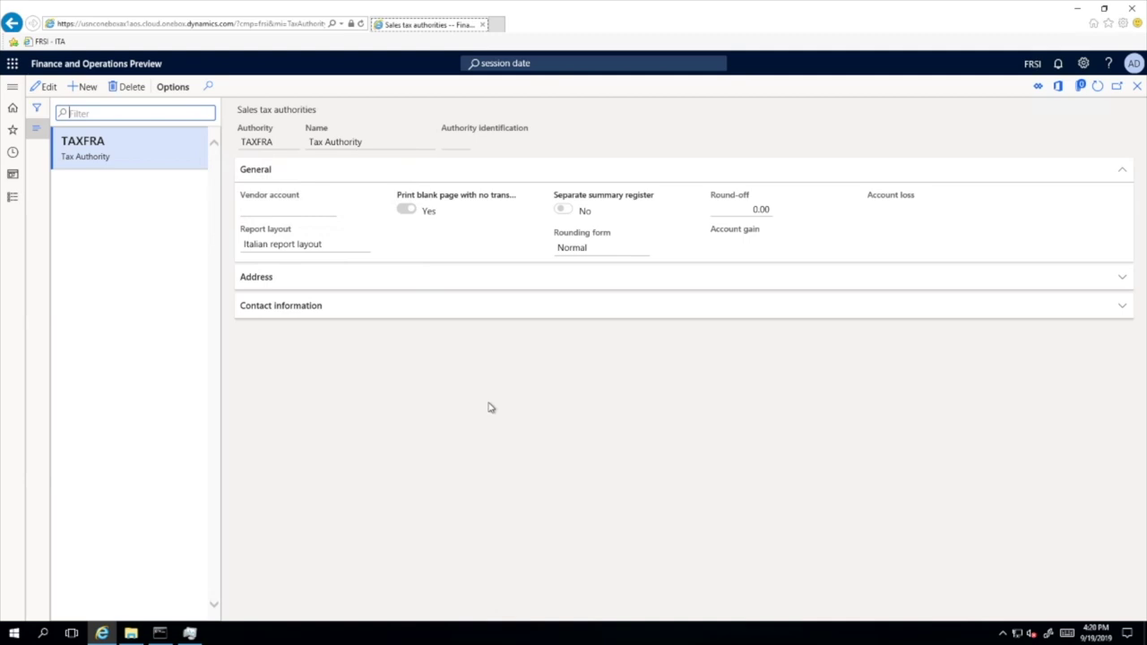
{"action": "key", "text": "alt+Left"}
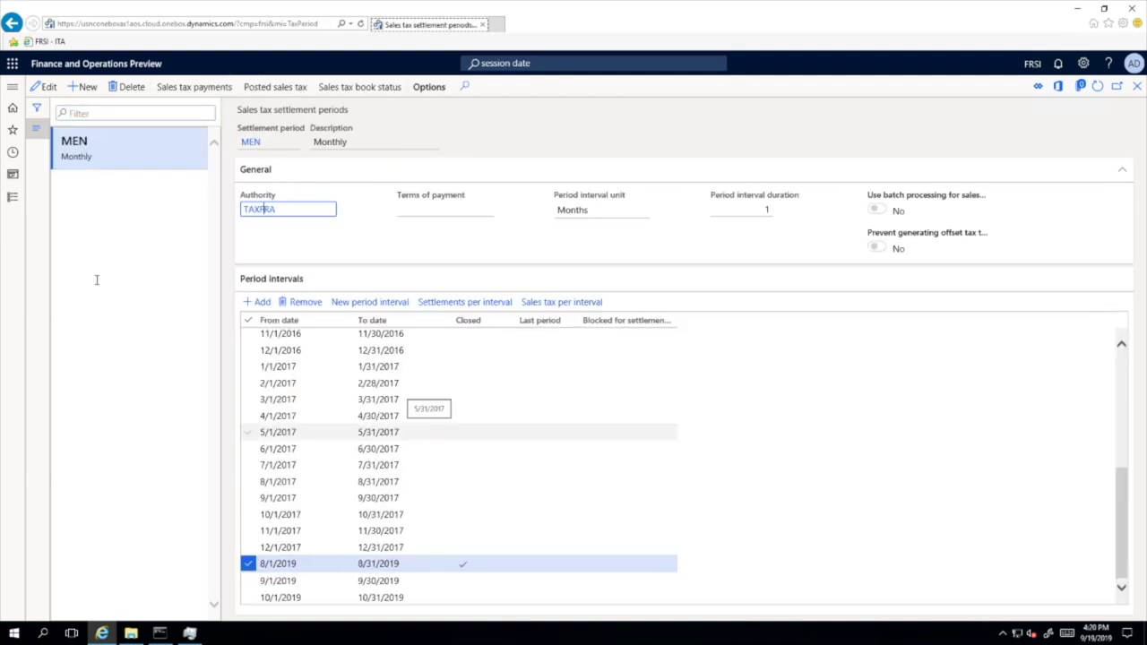
Step: Open the sales tax groups and view the details of the Normal group
{"action": "left_click", "coordinate": [13, 88]}
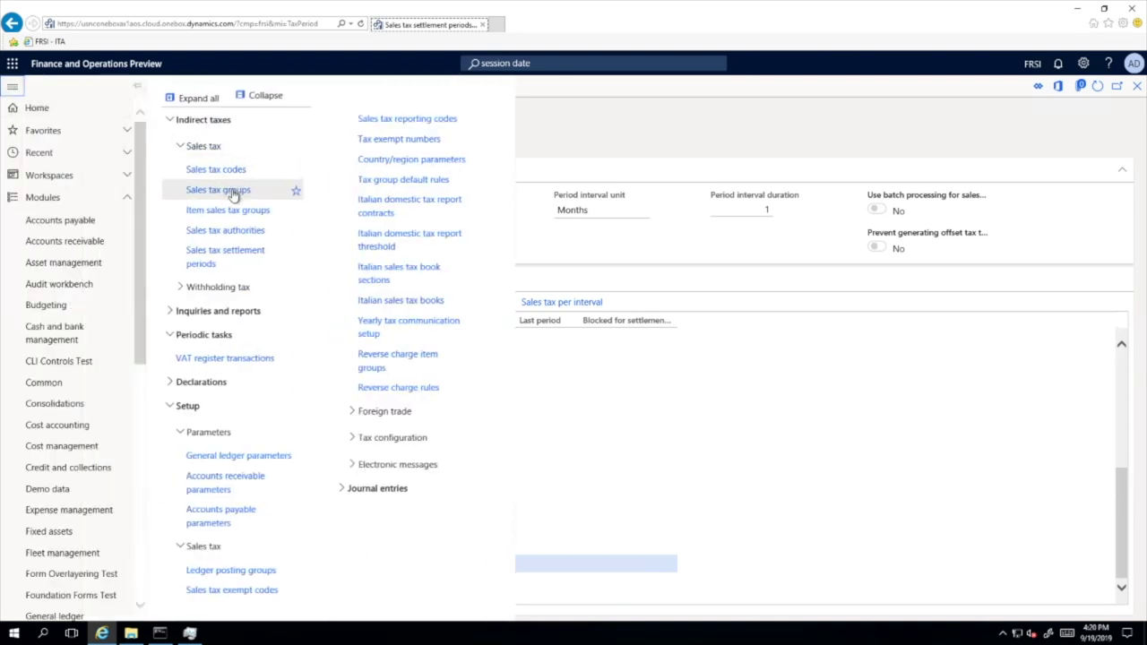
{"action": "left_click", "coordinate": [289, 188]}
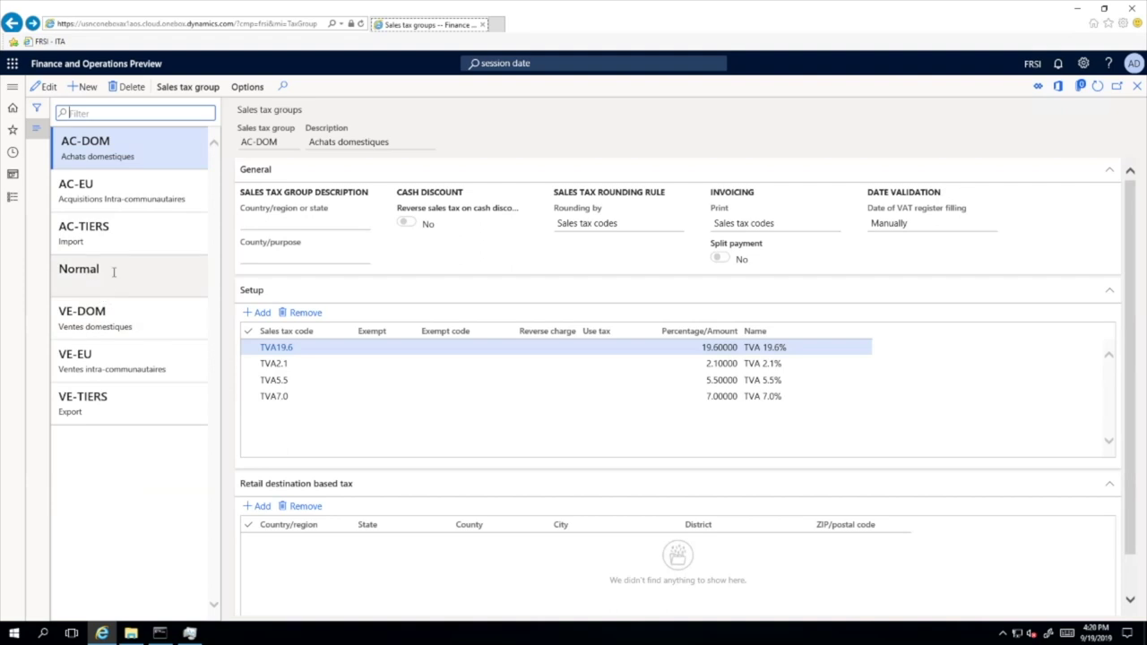
{"action": "left_click", "coordinate": [115, 270]}
{"action": "double_click", "coordinate": [43, 273]}
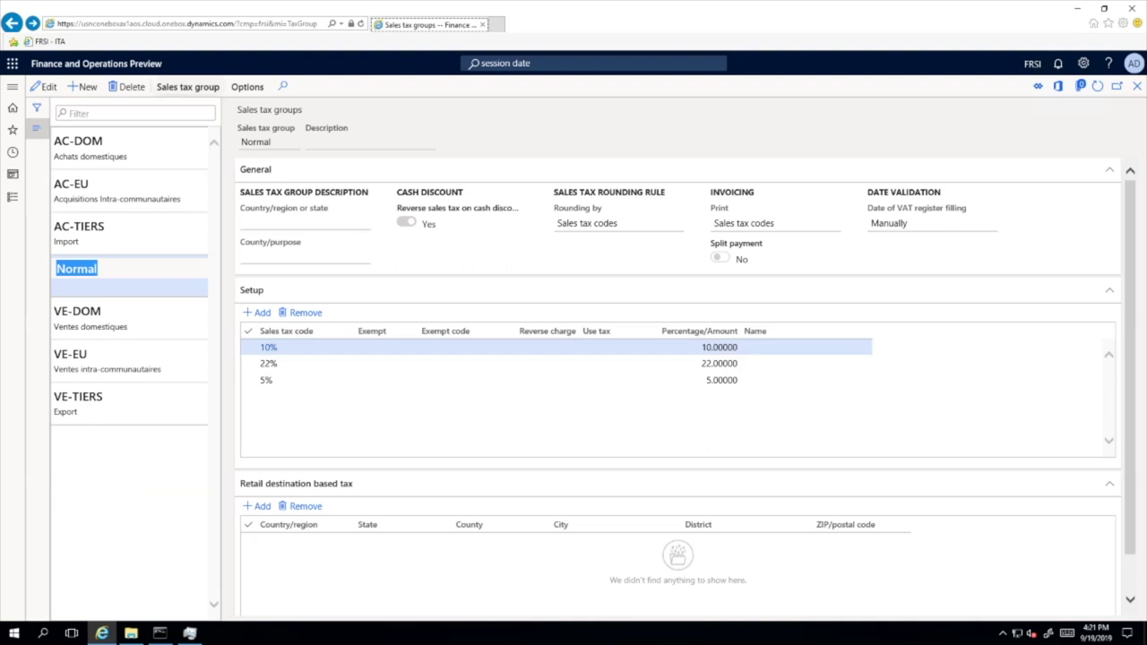
Step: Open the Italian sales tax book sections and check the Acquisti ITA and Vendite ITA entries
{"action": "left_click", "coordinate": [13, 89]}
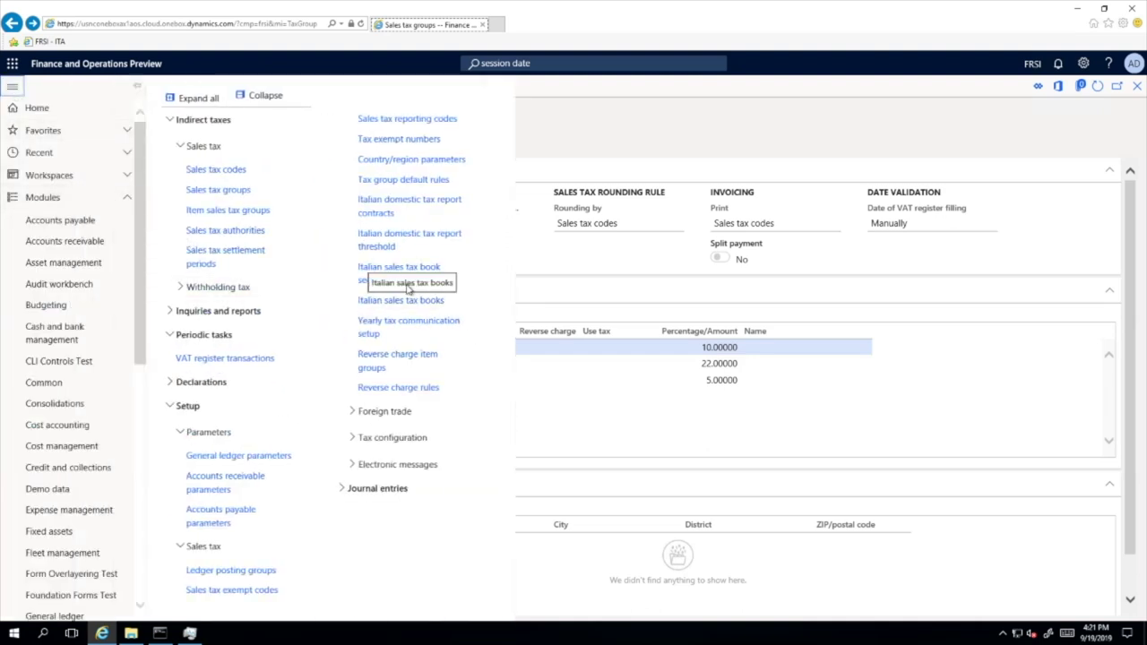
{"action": "left_click", "coordinate": [380, 269]}
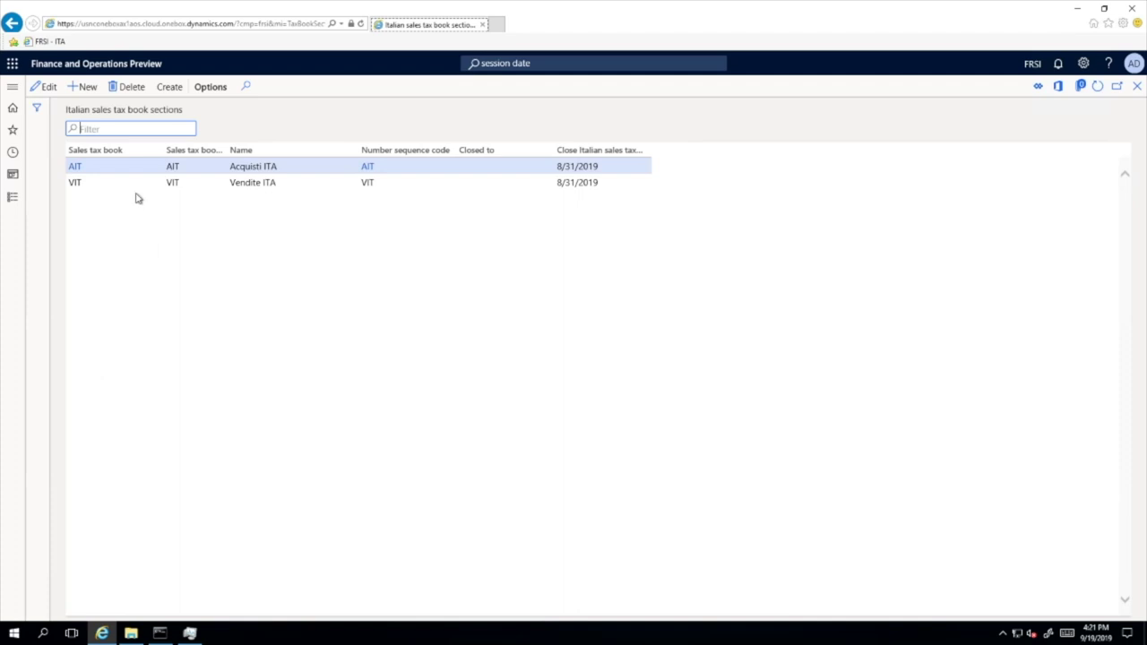
{"action": "left_click", "coordinate": [255, 171]}
{"action": "left_click", "coordinate": [246, 182]}
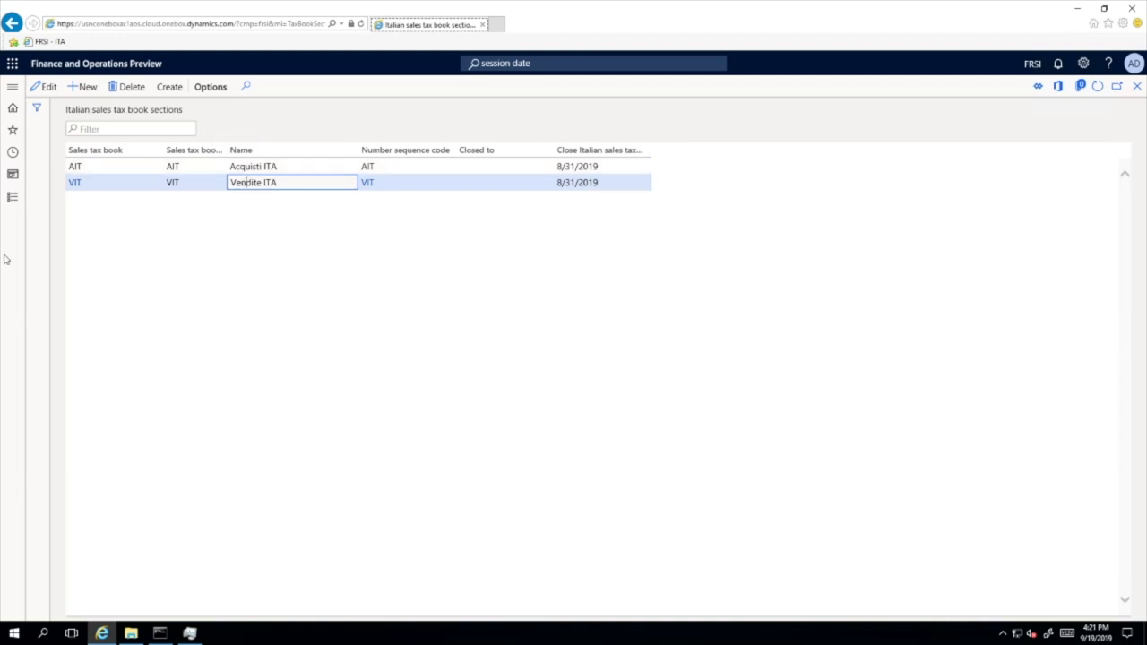
Step: Open the Feature management workspace and list all features
{"action": "left_click", "coordinate": [14, 91]}
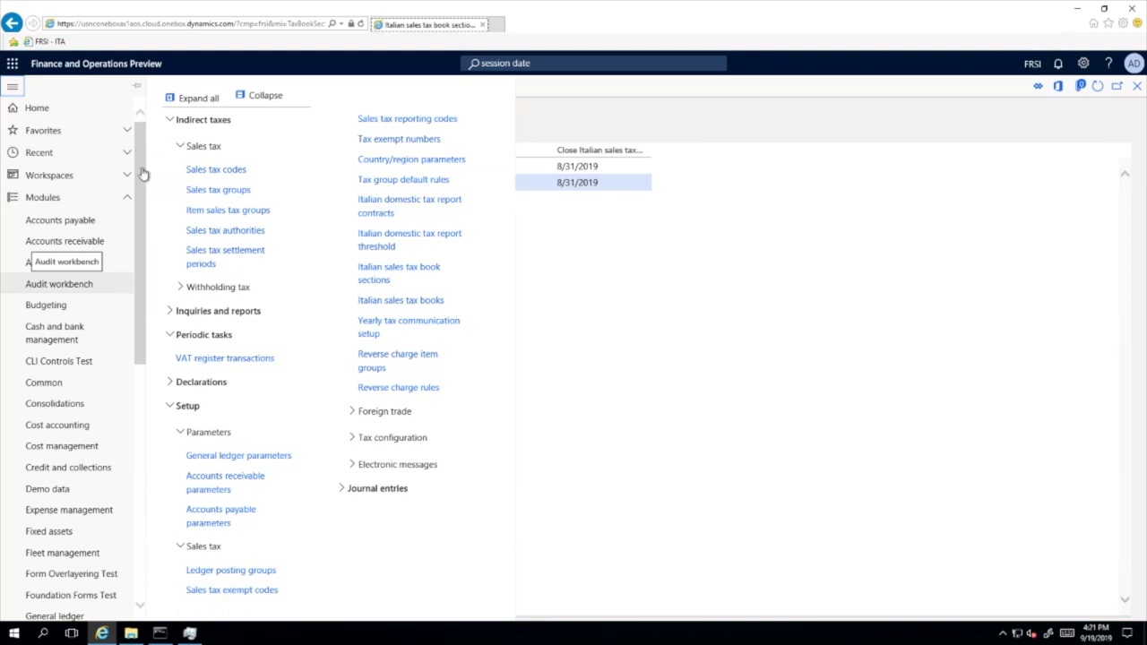
{"action": "left_click", "coordinate": [48, 176]}
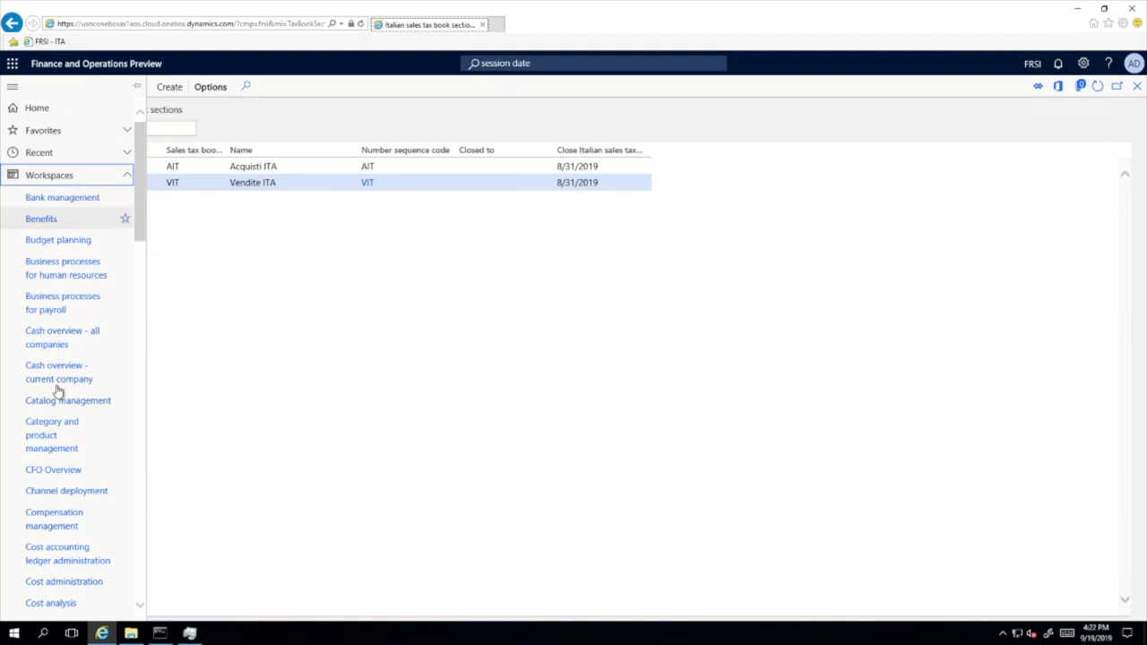
{"action": "scroll", "coordinate": [57, 391], "scroll_direction": "down", "scroll_amount": 5}
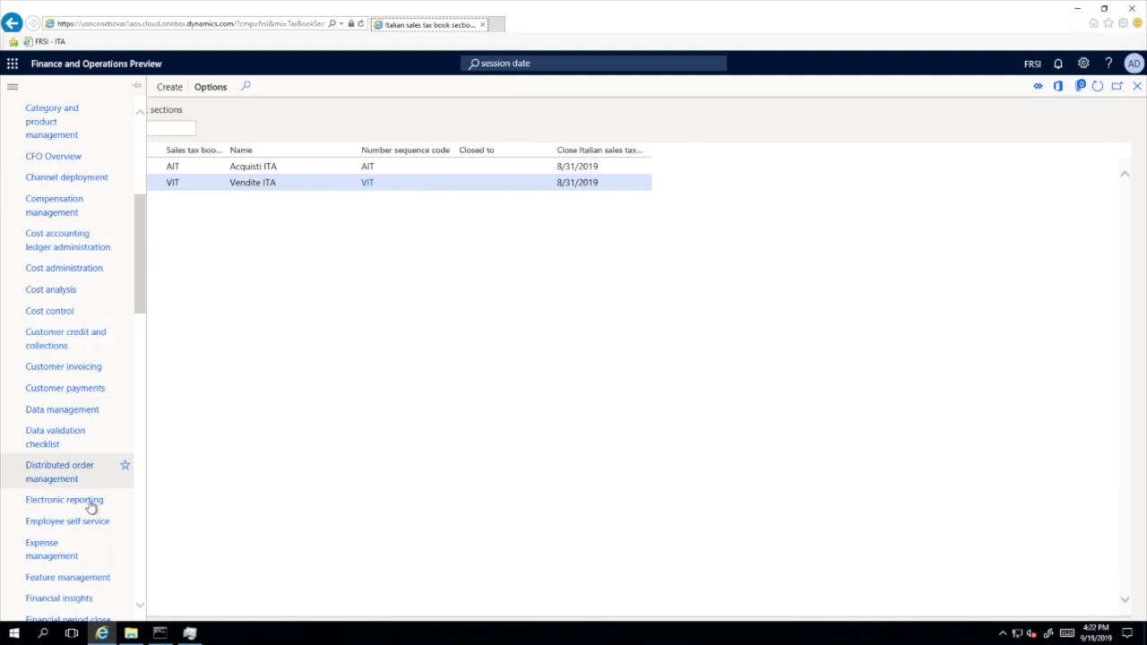
{"action": "left_click", "coordinate": [89, 577]}
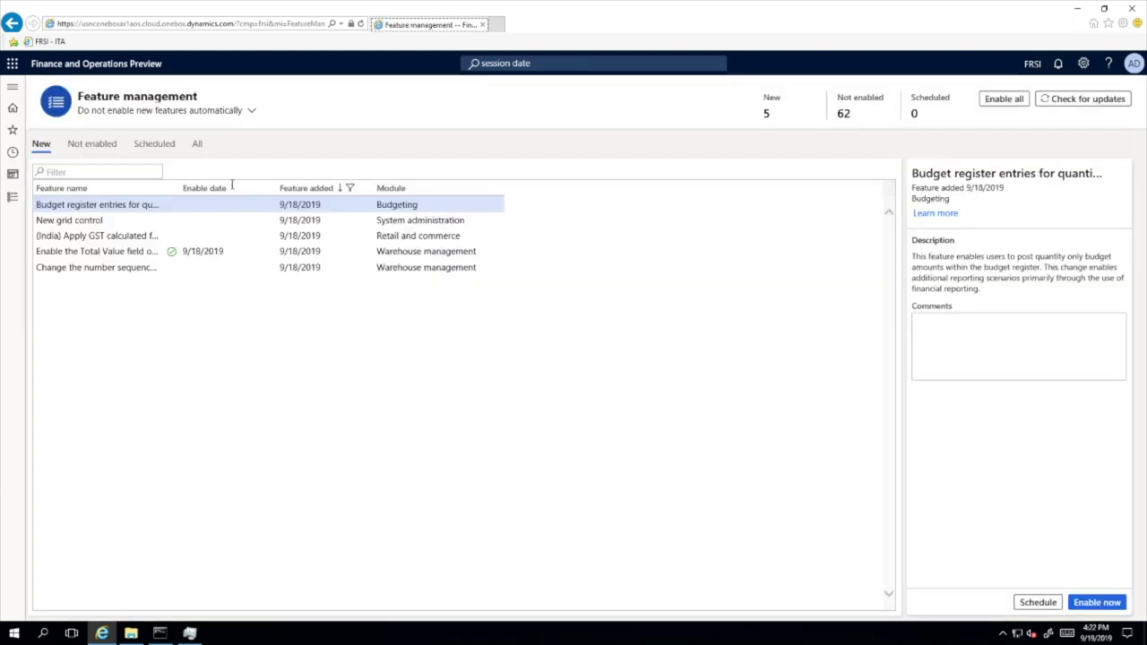
{"action": "left_click", "coordinate": [198, 145]}
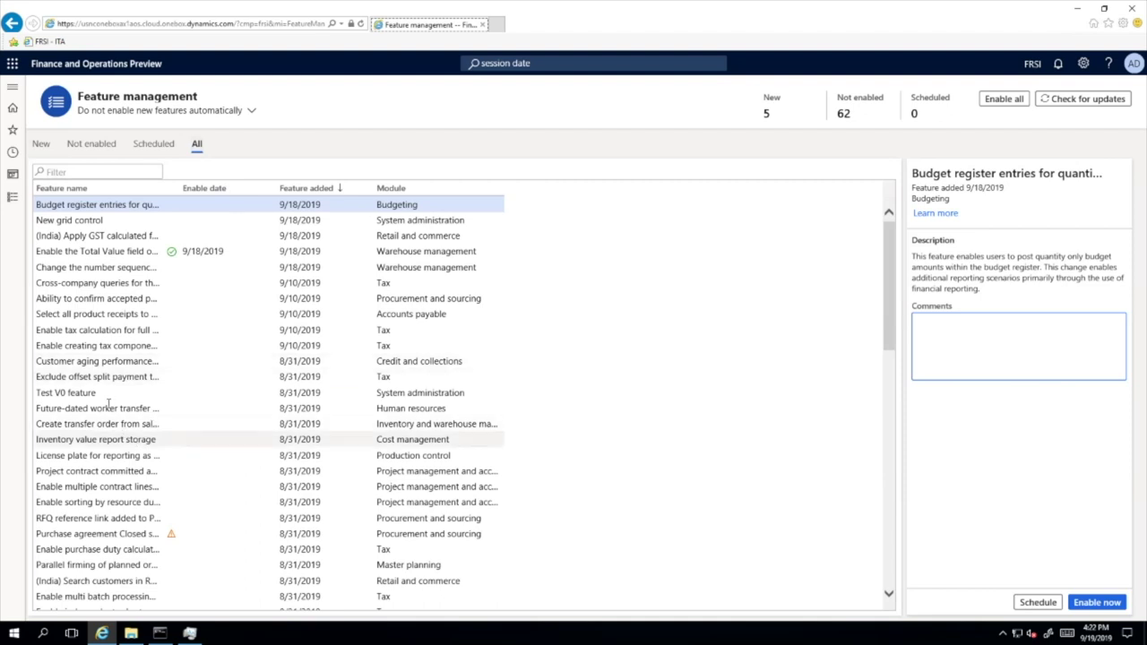
Step: Find the Date of VAT register feature in the list and show its details
{"action": "scroll", "coordinate": [109, 404], "scroll_direction": "down", "scroll_amount": 2}
{"action": "scroll", "coordinate": [109, 404], "scroll_direction": "down", "scroll_amount": 5}
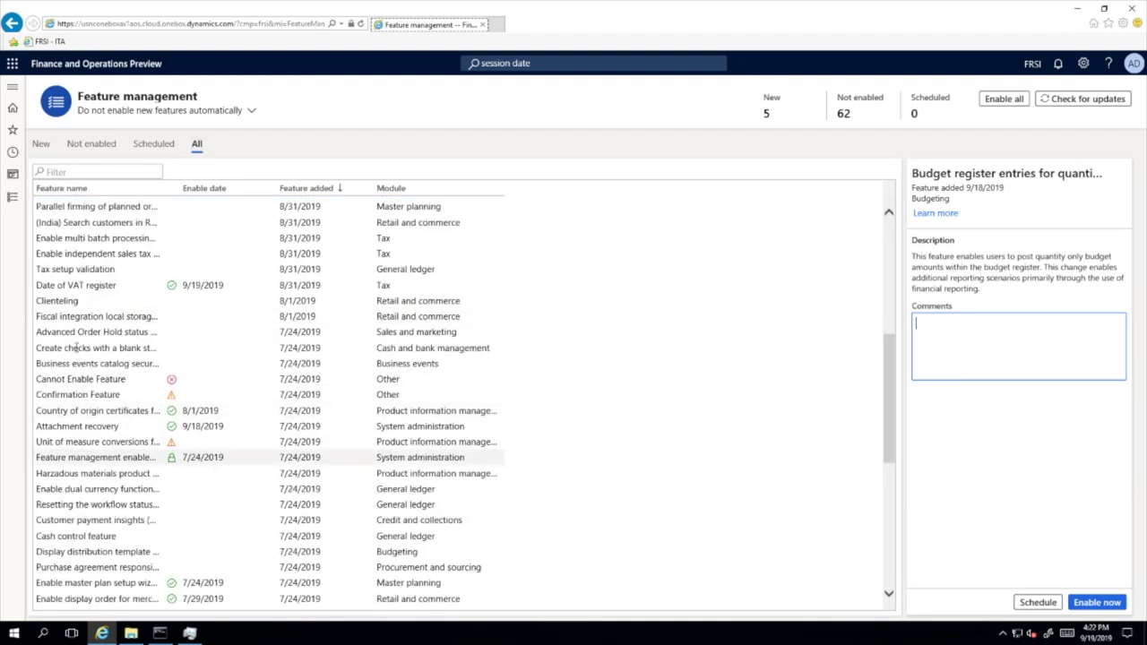
{"action": "left_click", "coordinate": [62, 285]}
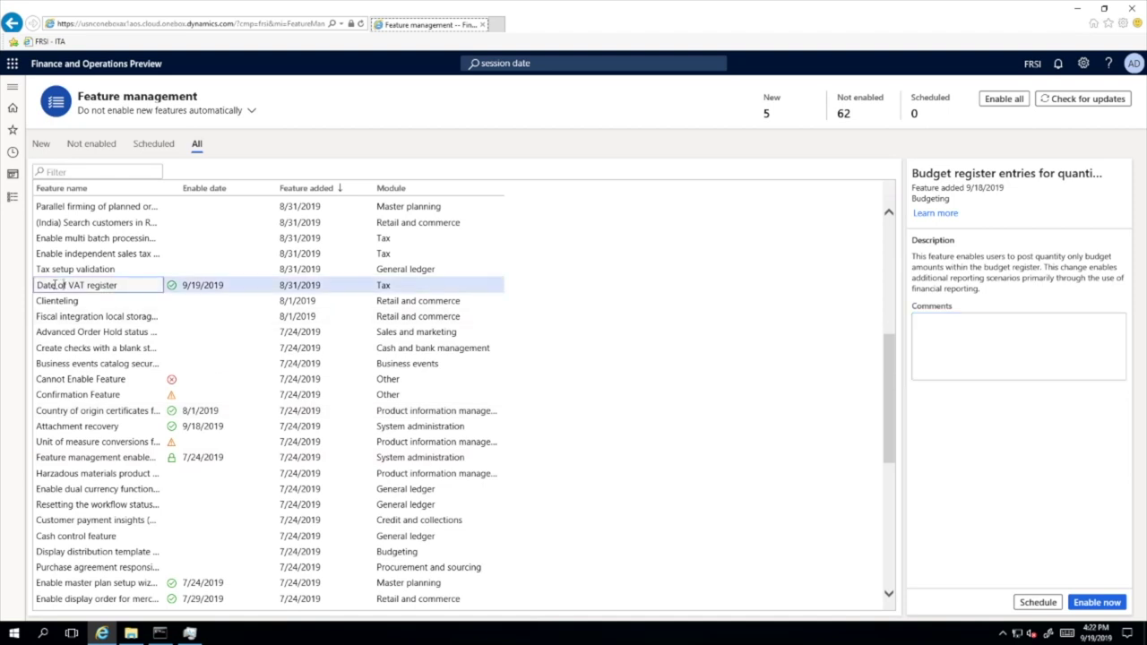
{"action": "scroll", "coordinate": [64, 285], "scroll_direction": "down", "scroll_amount": 2}
{"action": "scroll", "coordinate": [65, 285], "scroll_direction": "up", "scroll_amount": 2}
{"action": "left_click", "coordinate": [120, 285], "text": "shift"}
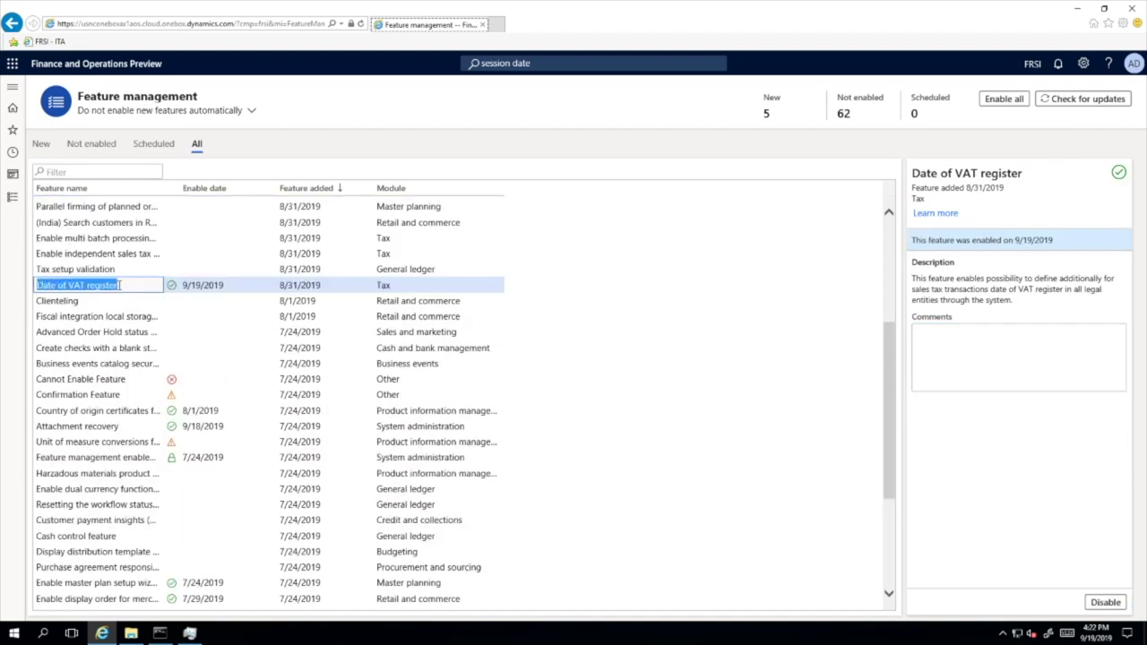
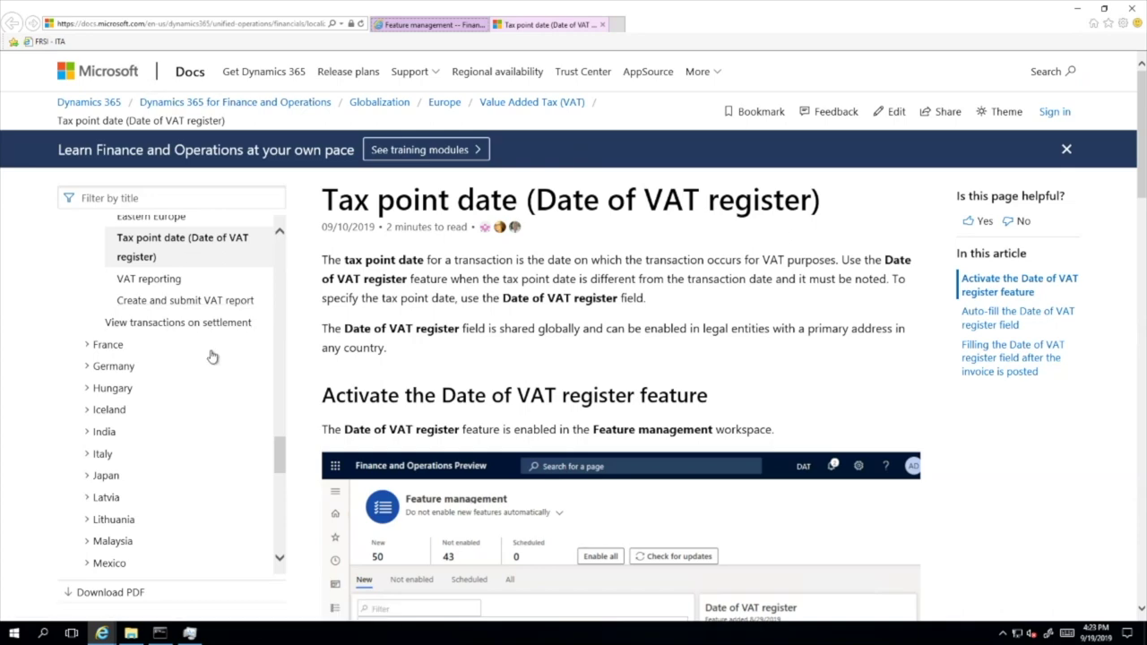
Step: Examine where the Tax point date article sits in the documentation's table of contents, under Globalization, Europe and Value Added Tax (VAT)
{"action": "scroll", "coordinate": [211, 359], "scroll_direction": "up", "scroll_amount": 5}
{"action": "scroll", "coordinate": [211, 359], "scroll_direction": "up", "scroll_amount": 10}
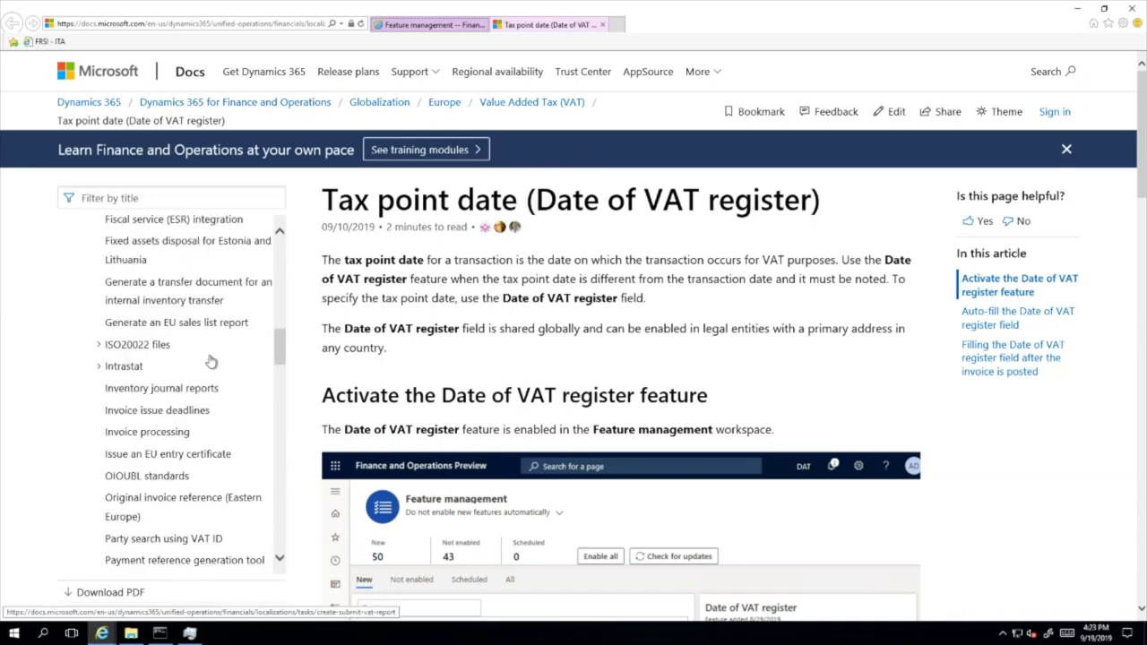
{"action": "scroll", "coordinate": [177, 359], "scroll_direction": "up", "scroll_amount": 1}
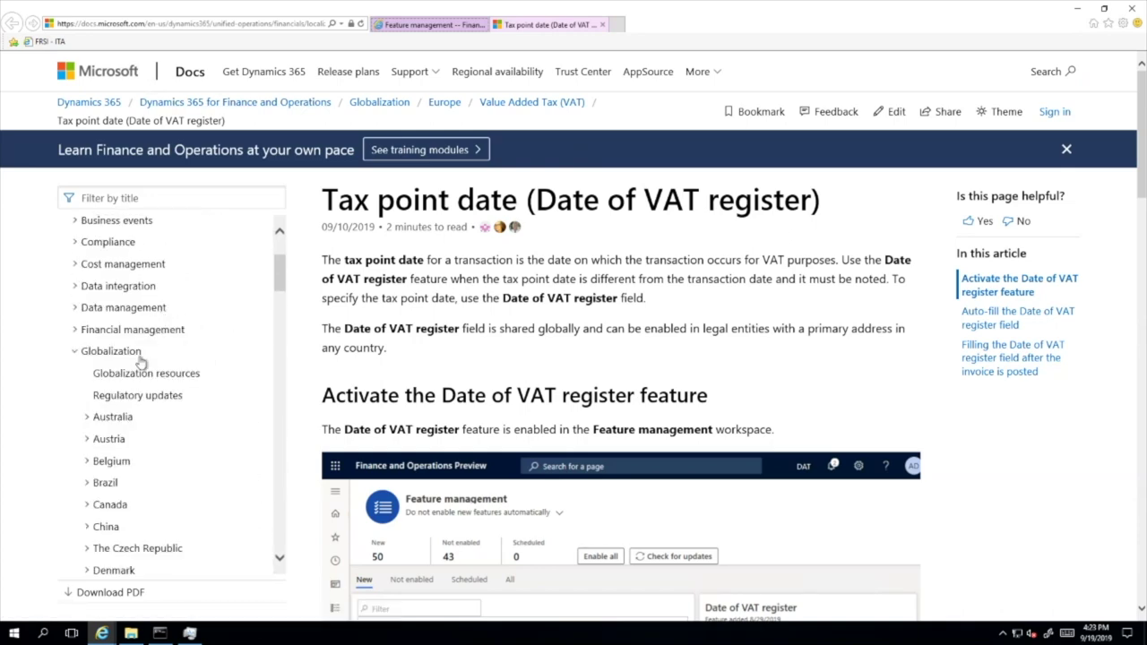
{"action": "scroll", "coordinate": [169, 359], "scroll_direction": "down", "scroll_amount": 4}
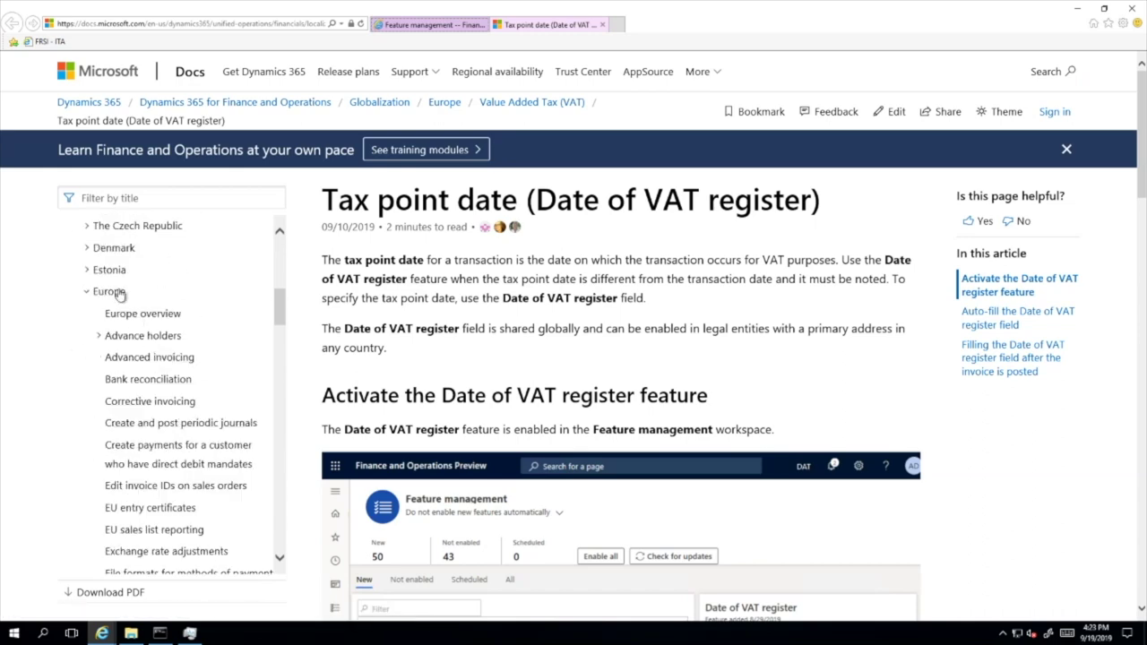
{"action": "scroll", "coordinate": [153, 322], "scroll_direction": "down", "scroll_amount": 3}
{"action": "scroll", "coordinate": [152, 322], "scroll_direction": "down", "scroll_amount": 8}
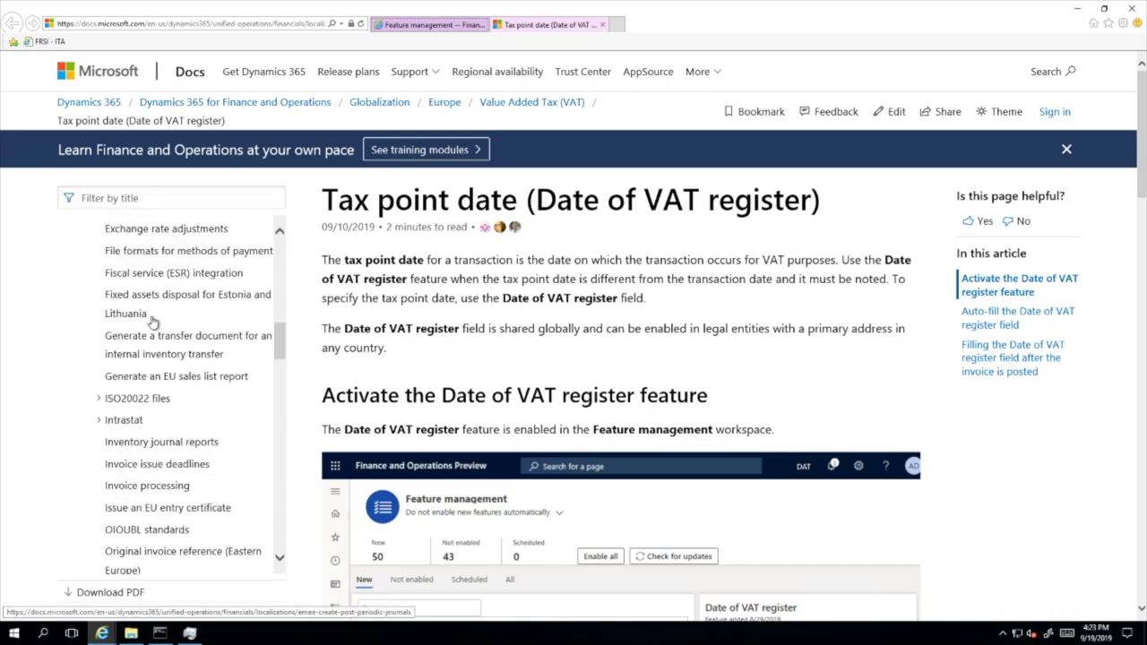
{"action": "scroll", "coordinate": [154, 359], "scroll_direction": "down", "scroll_amount": 2}
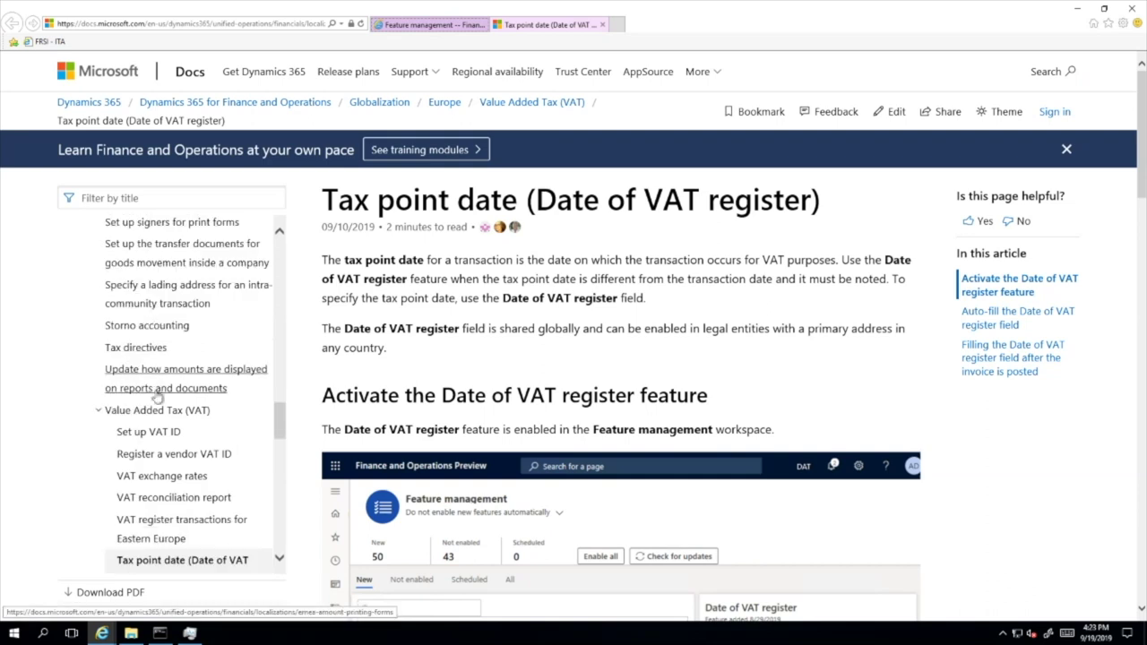
{"action": "scroll", "coordinate": [201, 417], "scroll_direction": "down", "scroll_amount": 2}
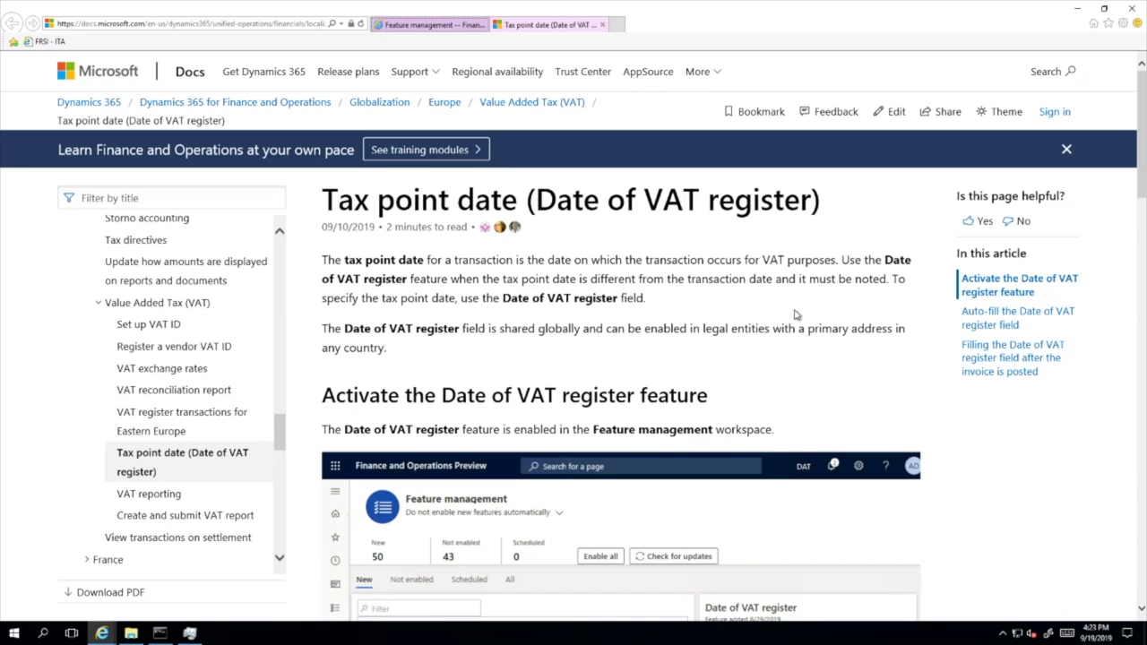
Step: Read the Tax point date article's sections on activating the feature, the affected reports and auto-filling the Date of VAT register field
{"action": "scroll", "coordinate": [794, 315], "scroll_direction": "down", "scroll_amount": 1}
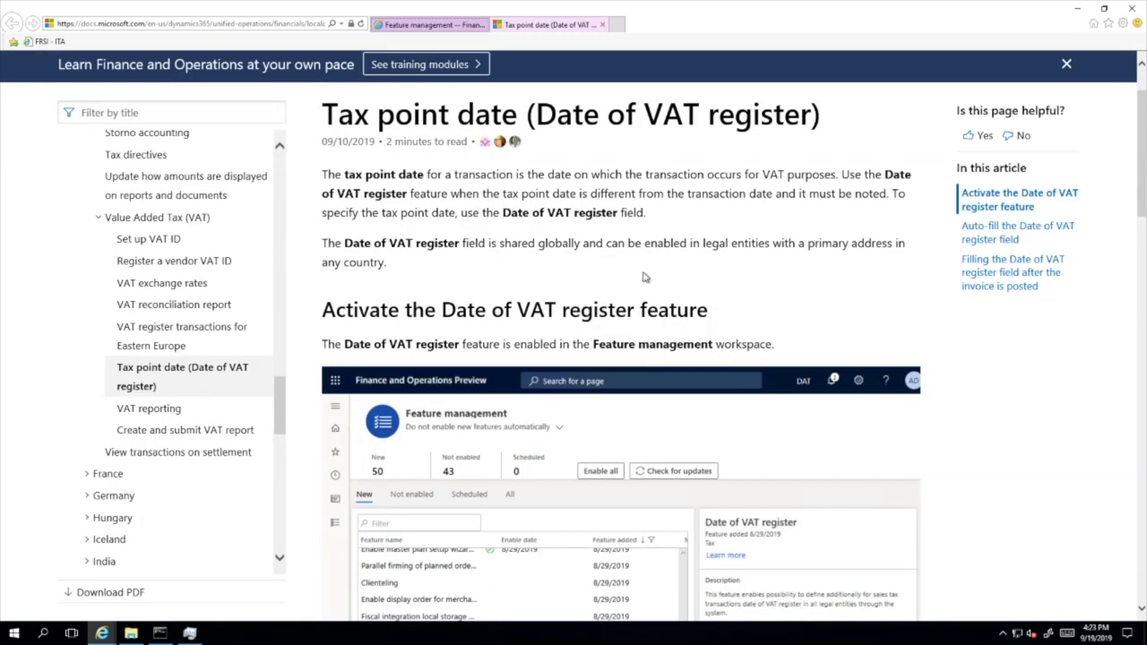
{"action": "scroll", "coordinate": [646, 280], "scroll_direction": "down", "scroll_amount": 3}
{"action": "scroll", "coordinate": [645, 280], "scroll_direction": "down", "scroll_amount": 1}
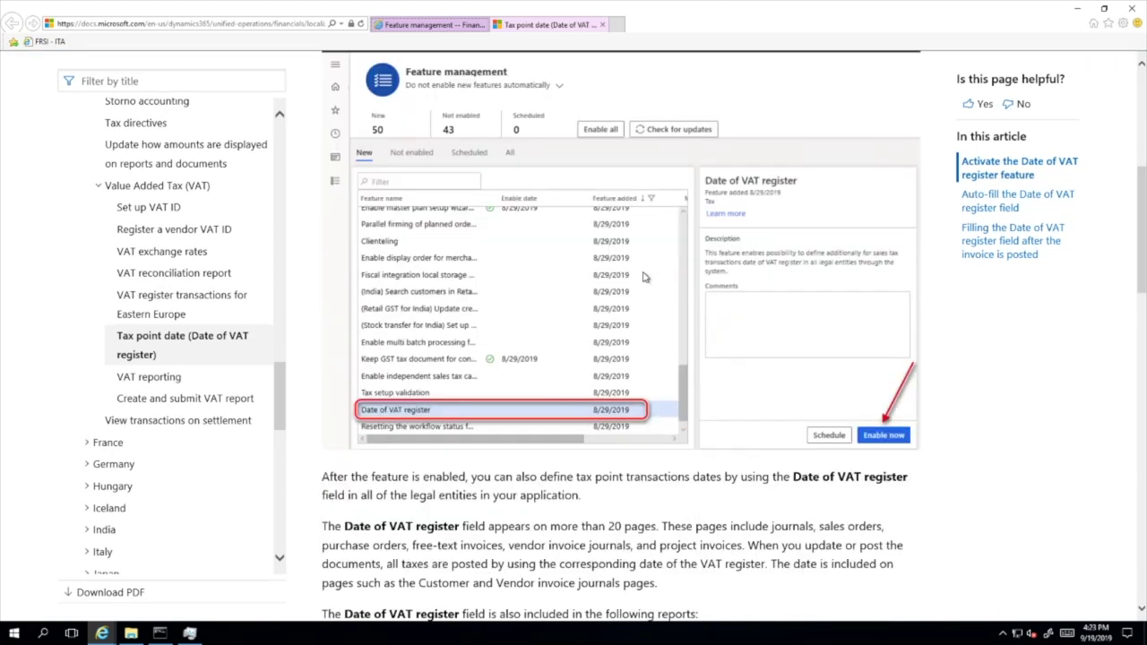
{"action": "scroll", "coordinate": [645, 278], "scroll_direction": "down", "scroll_amount": 1}
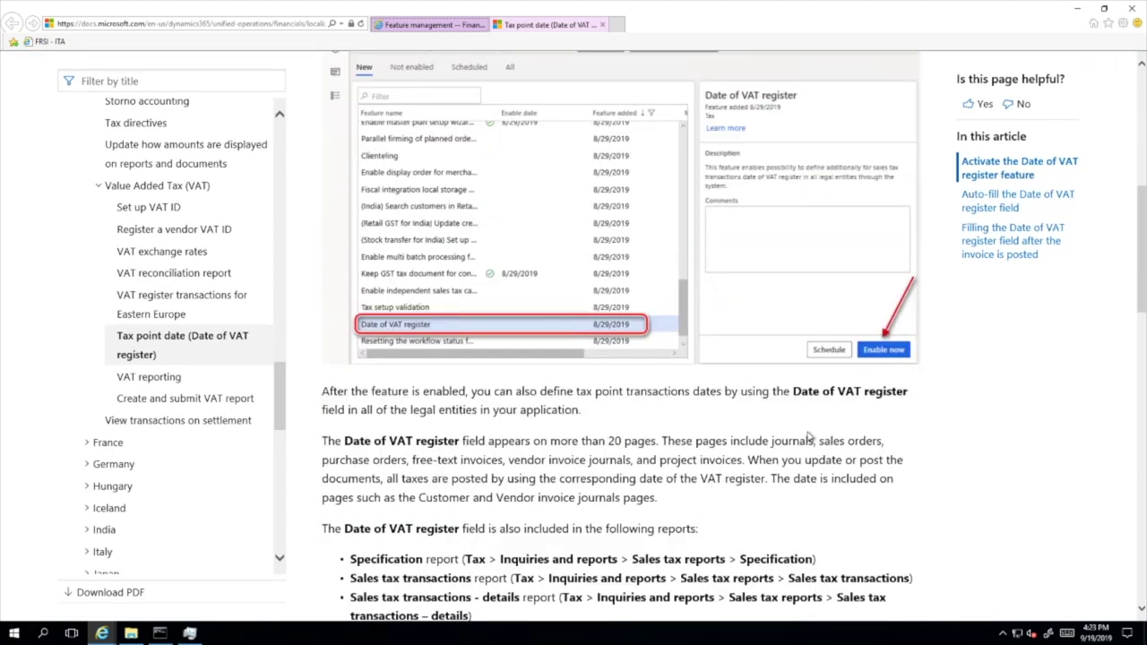
{"action": "scroll", "coordinate": [737, 434], "scroll_direction": "down", "scroll_amount": 9}
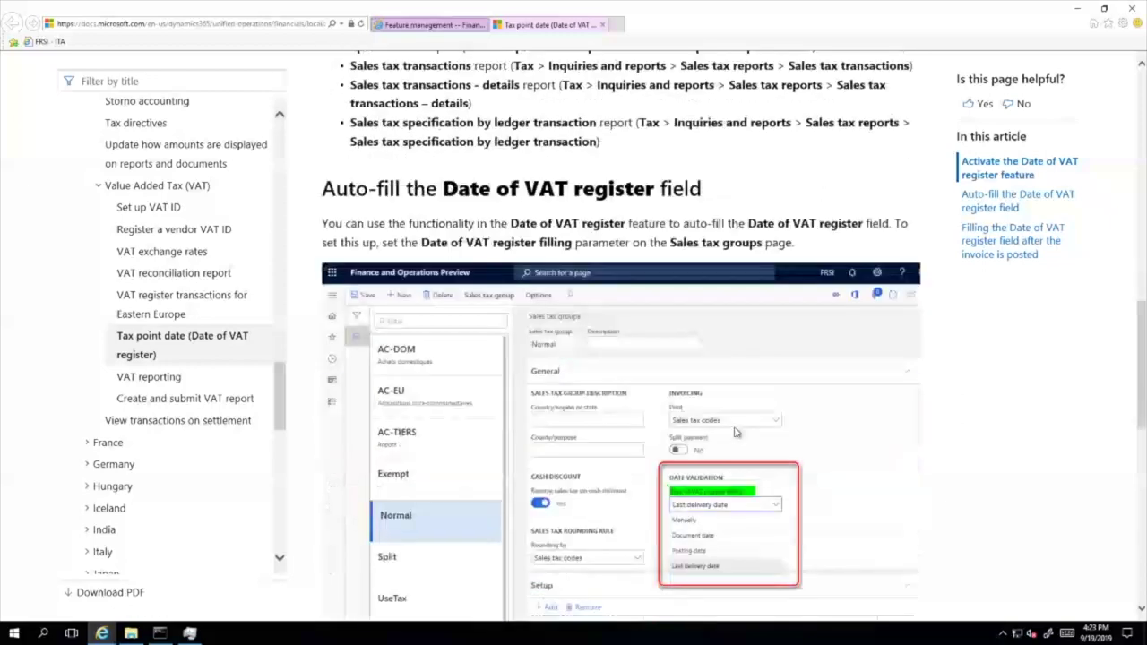
{"action": "scroll", "coordinate": [735, 430], "scroll_direction": "down", "scroll_amount": 2}
{"action": "scroll", "coordinate": [735, 431], "scroll_direction": "up", "scroll_amount": 7}
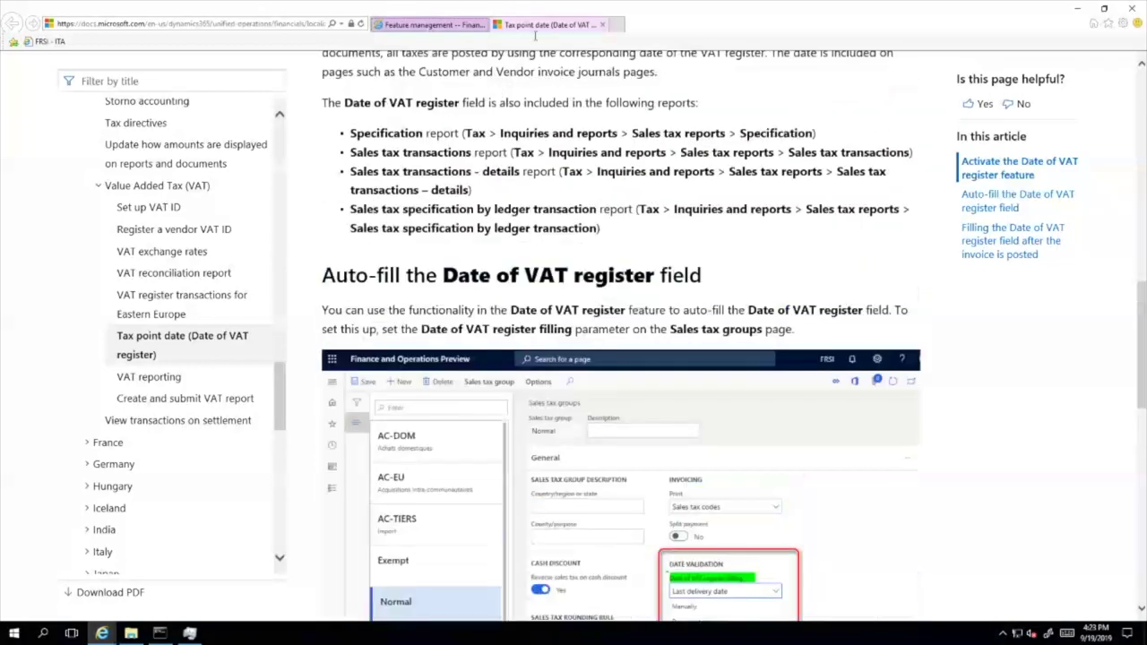
Step: Close the documentation page and open the database Consistency check among the System administration periodic tasks
{"action": "left_click", "coordinate": [602, 25]}
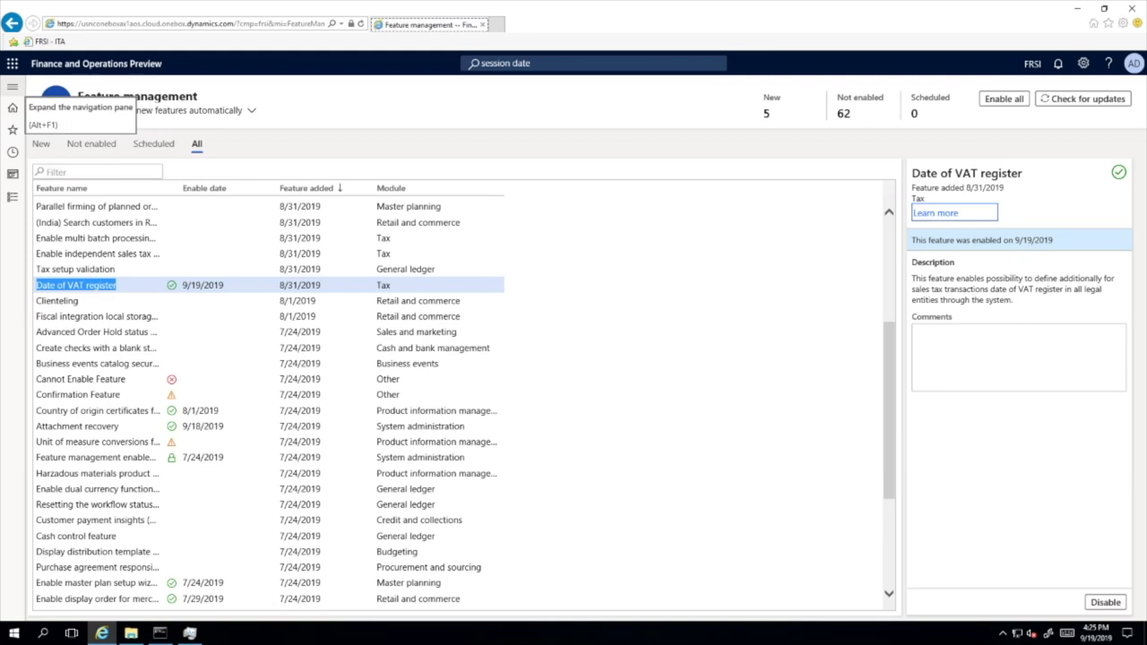
{"action": "left_click", "coordinate": [13, 89]}
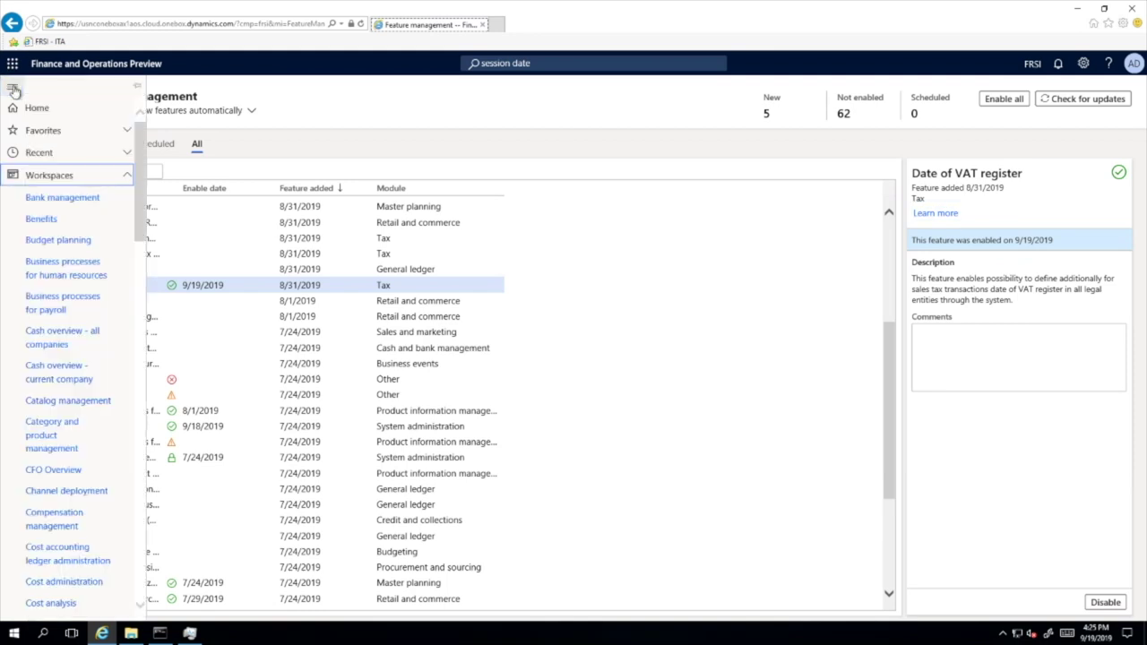
{"action": "left_click", "coordinate": [31, 177]}
{"action": "left_click", "coordinate": [45, 199]}
{"action": "scroll", "coordinate": [64, 302], "scroll_direction": "down", "scroll_amount": 5}
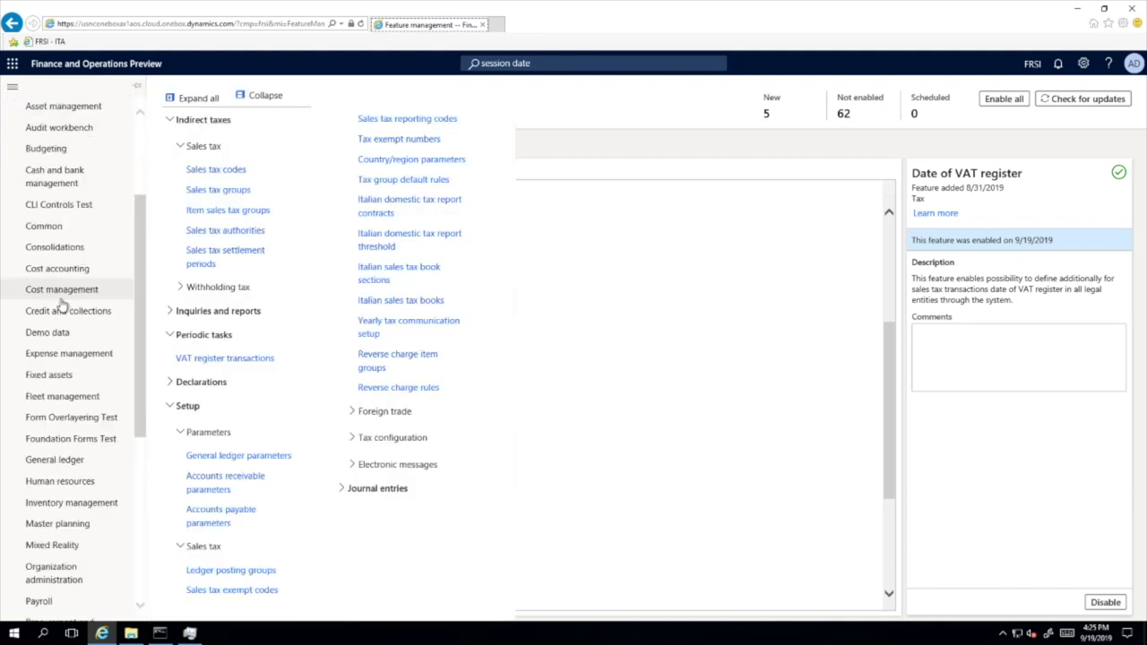
{"action": "left_click", "coordinate": [72, 500]}
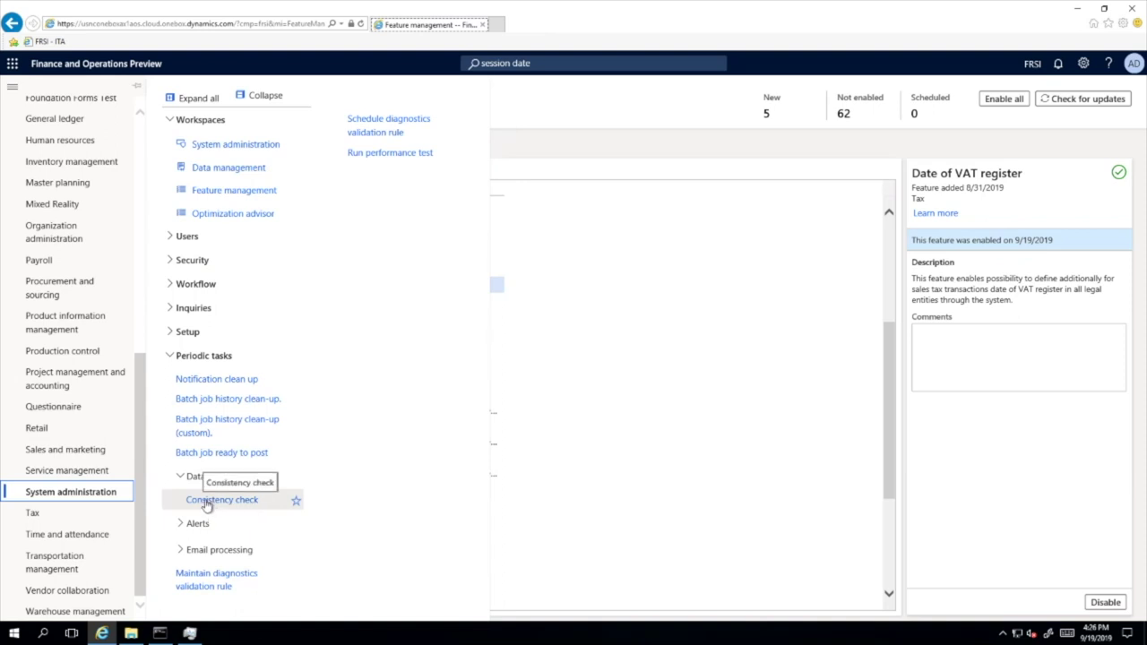
{"action": "left_click", "coordinate": [249, 509]}
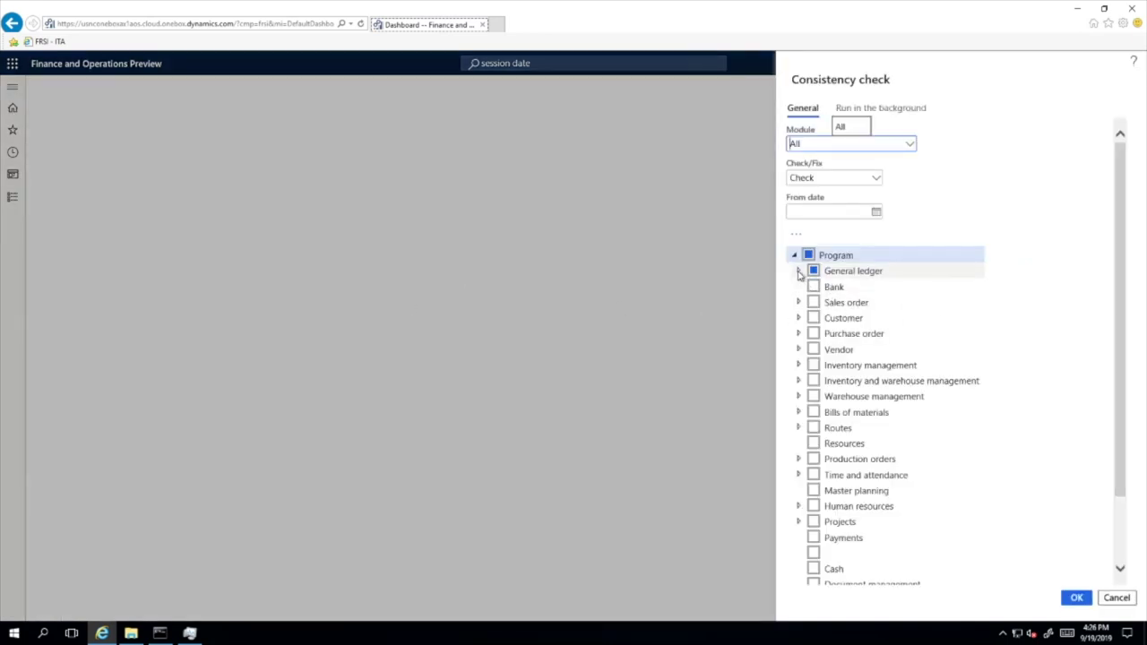
Step: Select Sales tax transactions extension, under General ledger and Sales tax, as the scope of the consistency check
{"action": "scroll", "coordinate": [800, 273], "scroll_direction": "down", "scroll_amount": 1}
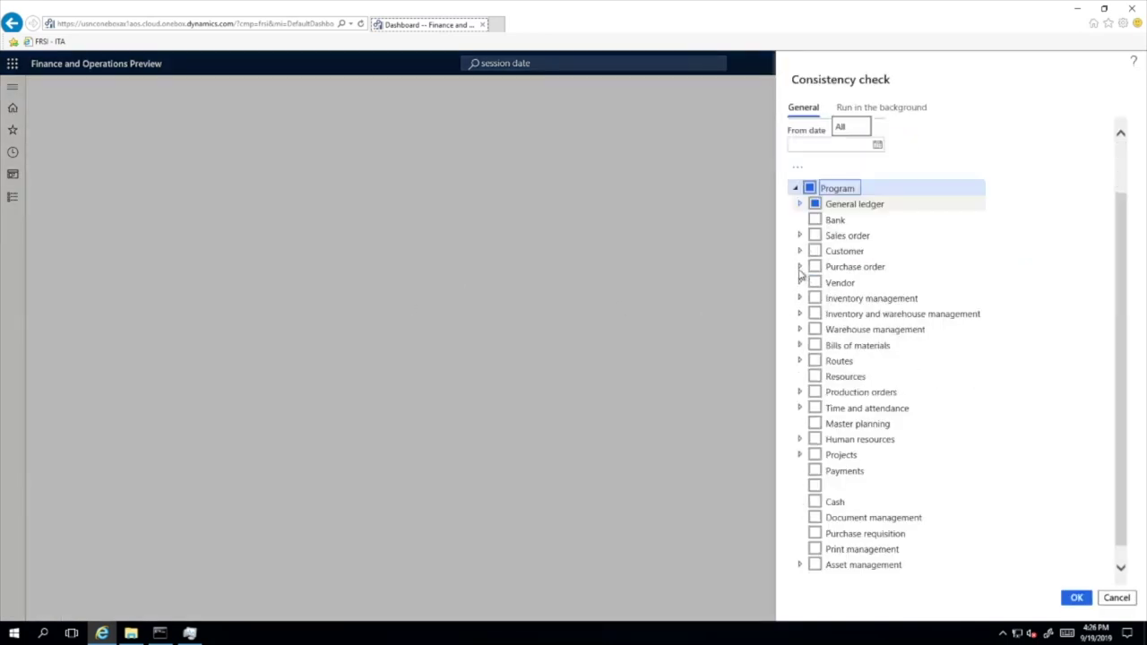
{"action": "left_click", "coordinate": [800, 204]}
{"action": "left_click", "coordinate": [806, 236]}
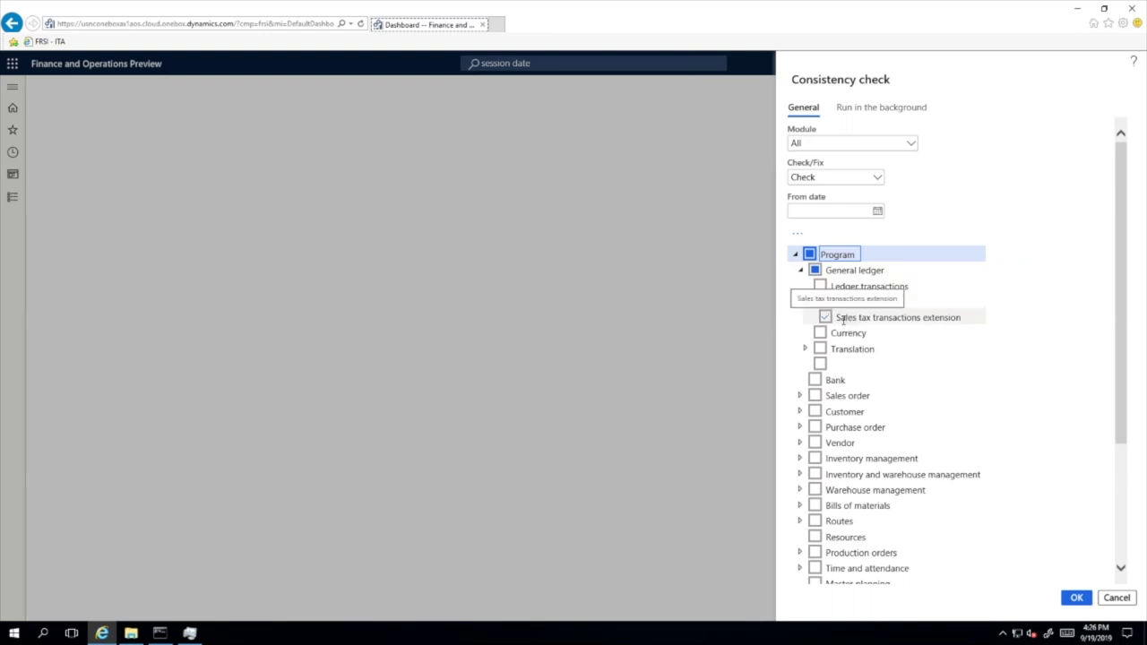
{"action": "left_click", "coordinate": [912, 318]}
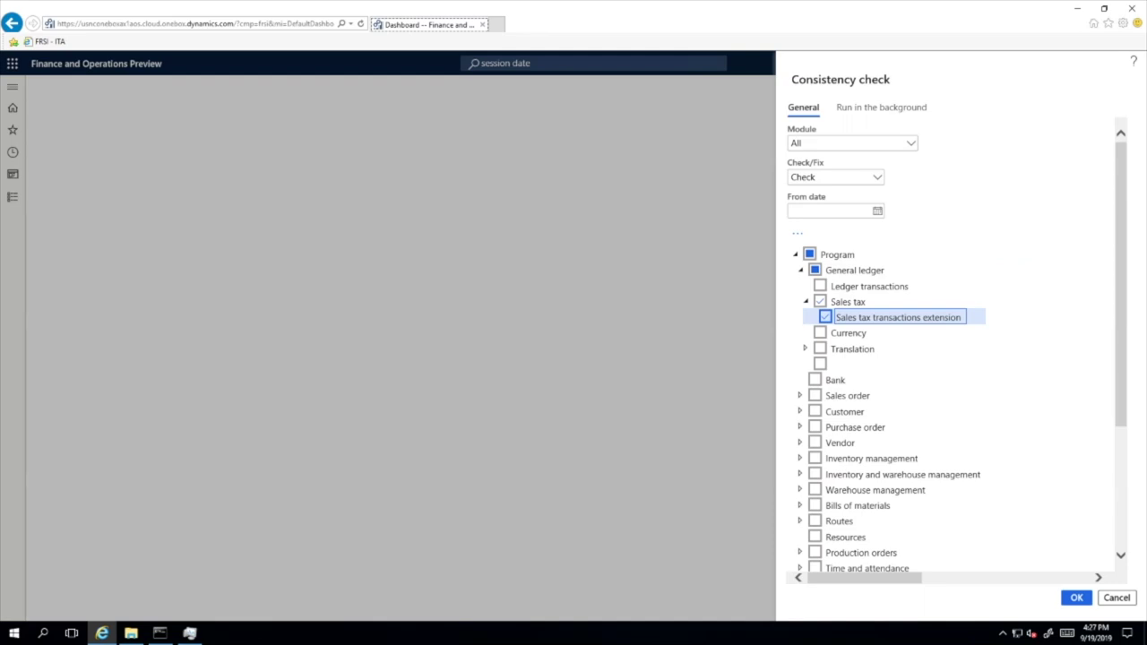
{"action": "left_click", "coordinate": [918, 319]}
Step: Run the consistency check in Check mode and show the message details for Sales tax transactions extension
{"action": "left_click", "coordinate": [878, 179]}
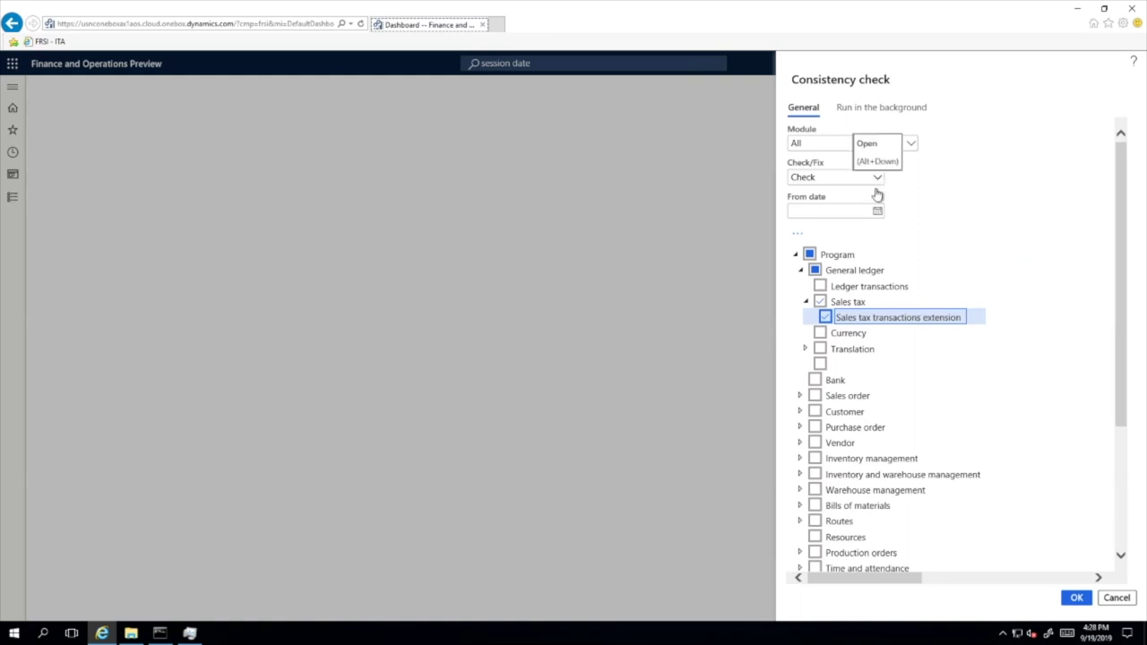
{"action": "left_click", "coordinate": [857, 181]}
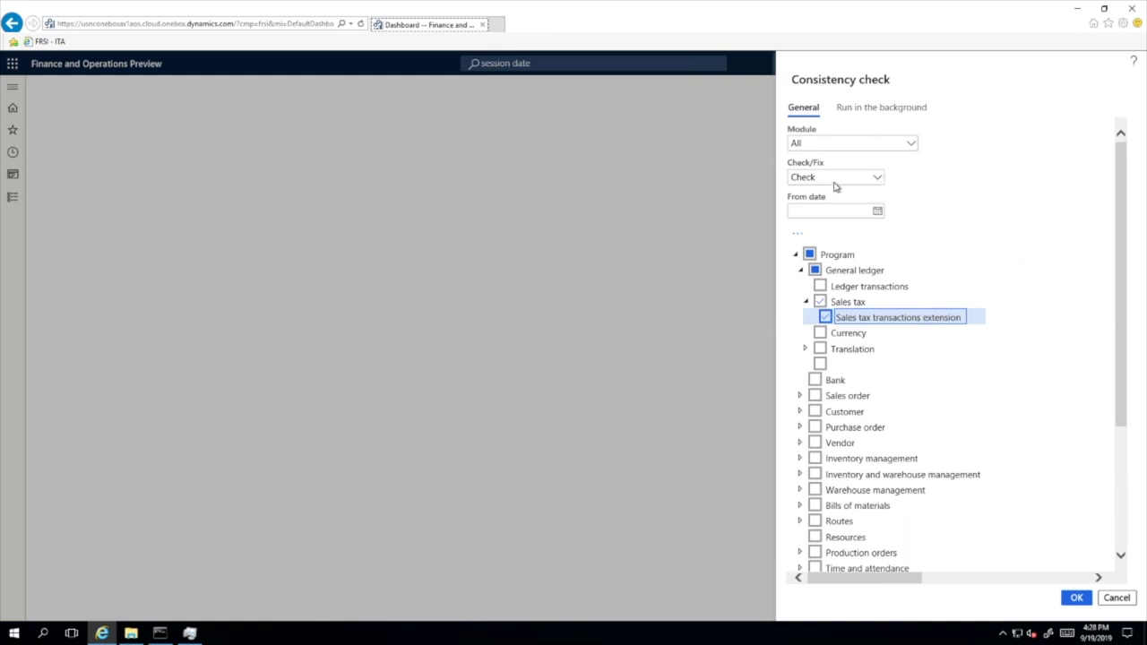
{"action": "left_click", "coordinate": [799, 236]}
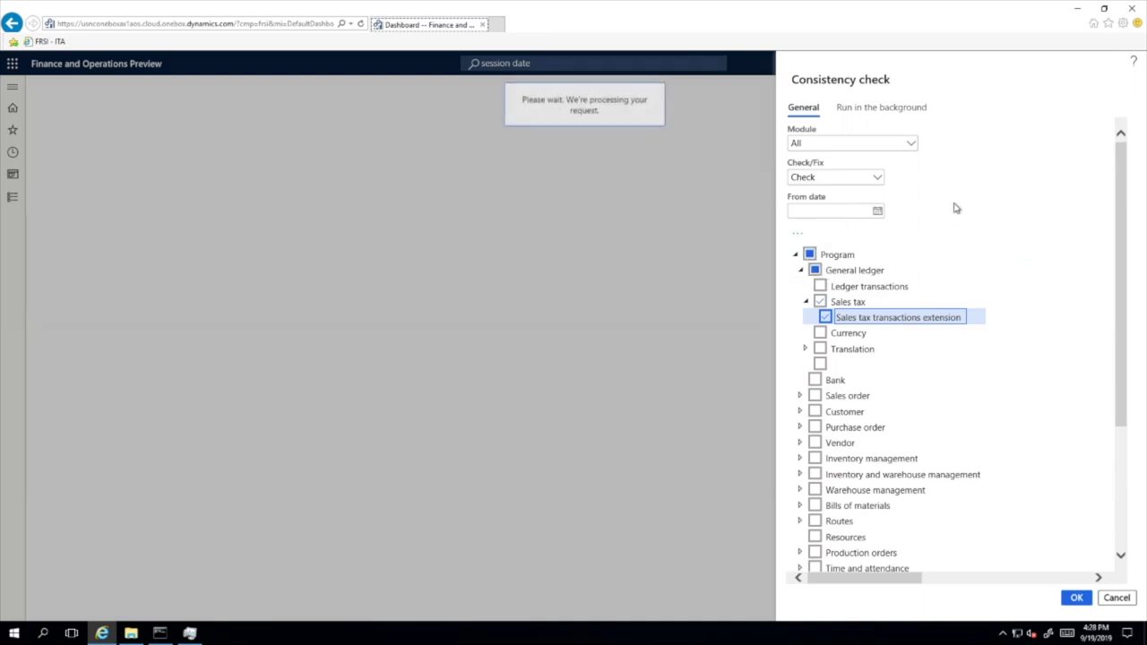
{"action": "scroll", "coordinate": [956, 206], "scroll_direction": "down", "scroll_amount": 3}
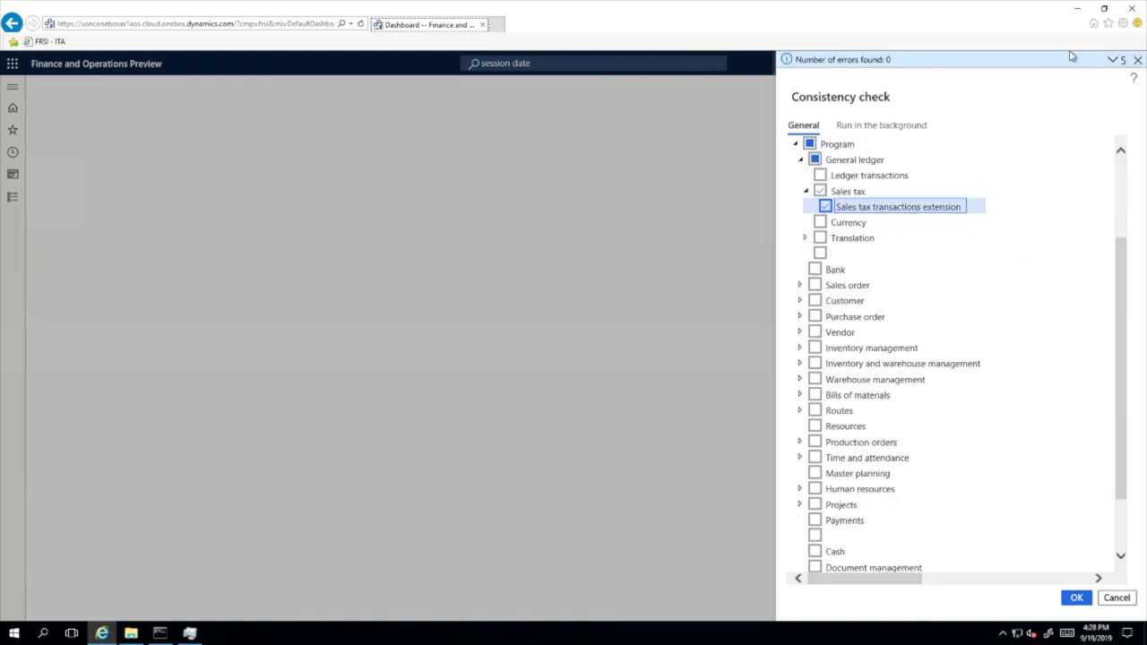
{"action": "left_click", "coordinate": [1113, 63]}
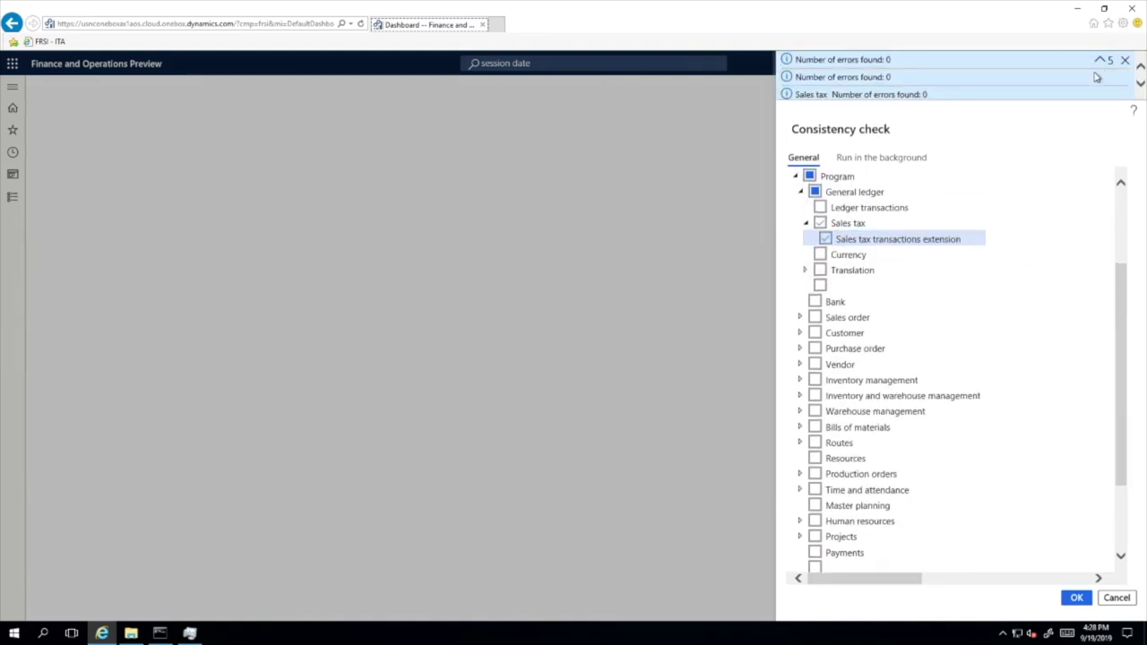
{"action": "scroll", "coordinate": [1095, 78], "scroll_direction": "down", "scroll_amount": 2}
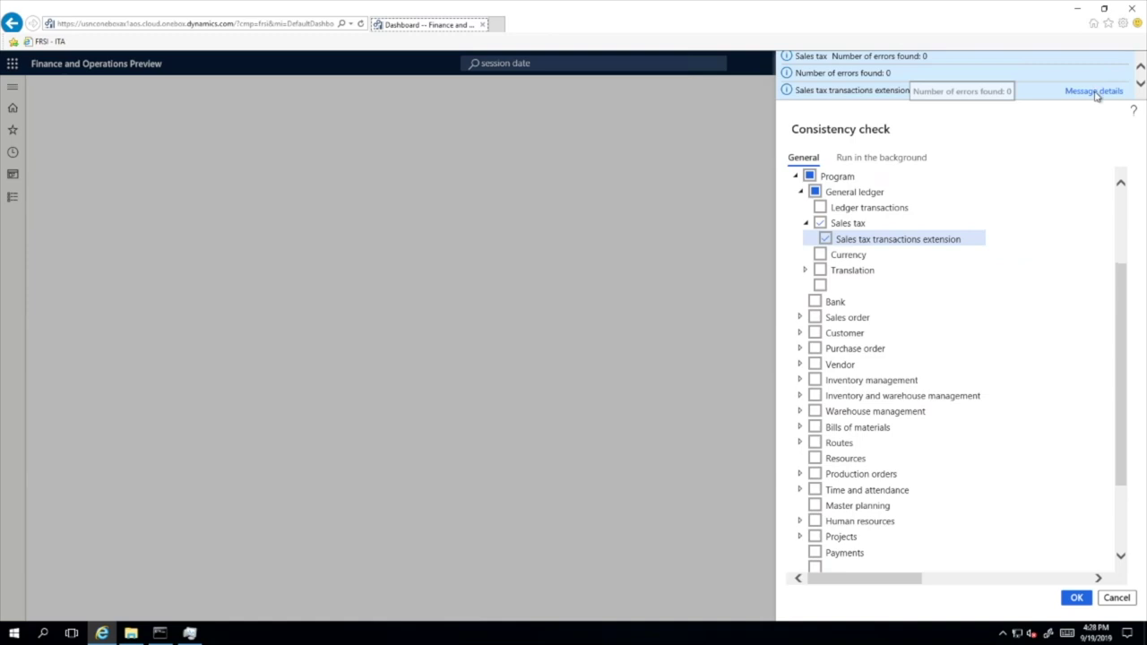
{"action": "left_click", "coordinate": [1094, 92]}
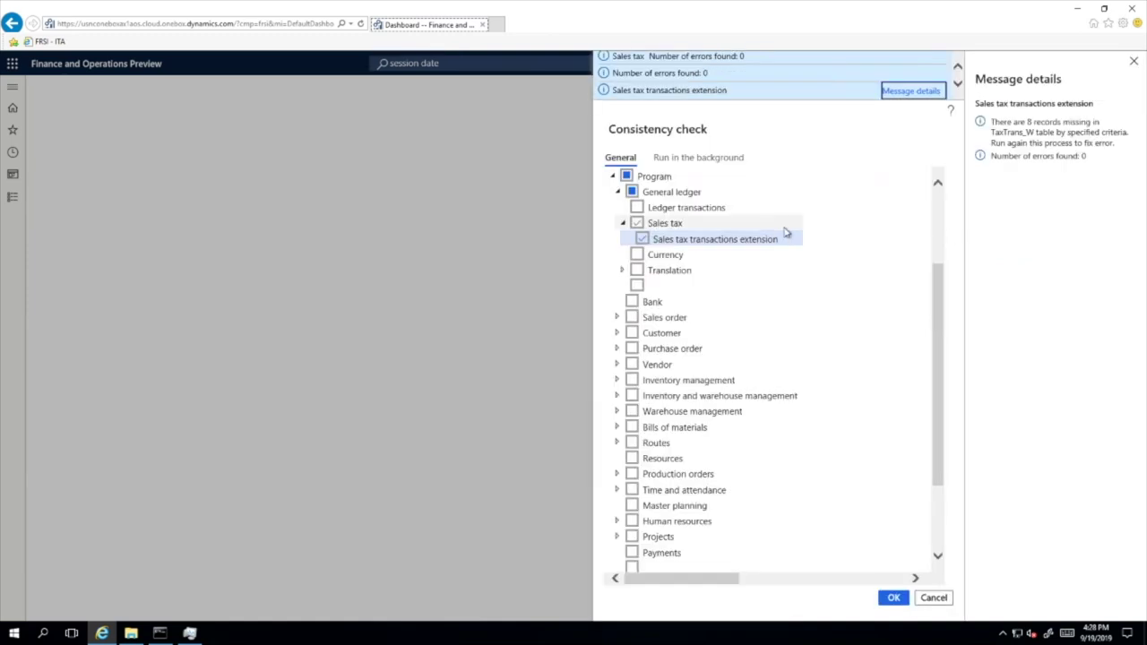
Step: Run the consistency check on Sales tax transactions extension in Fix error mode and close the earlier message details
{"action": "scroll", "coordinate": [806, 197], "scroll_direction": "up", "scroll_amount": 3}
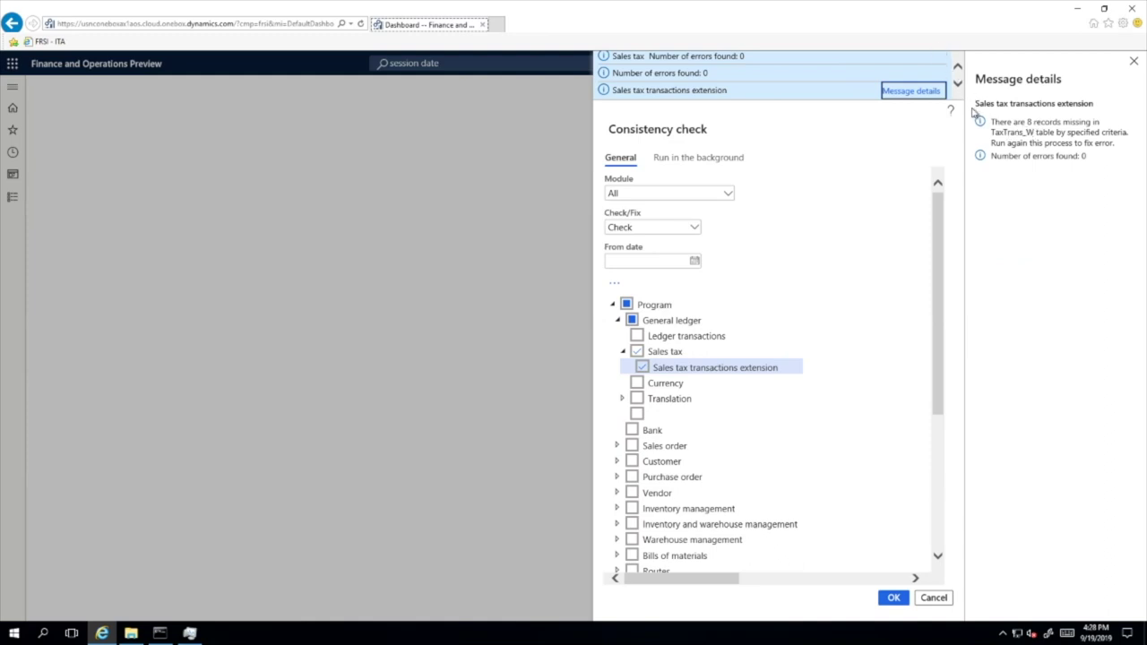
{"action": "left_click", "coordinate": [695, 228]}
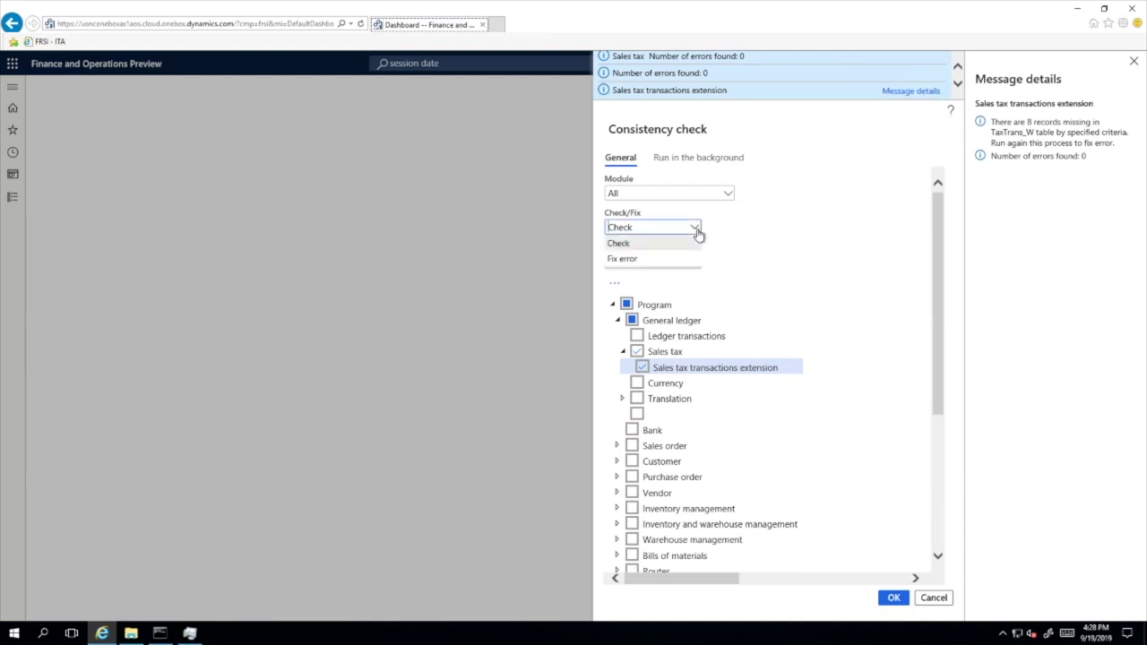
{"action": "left_click", "coordinate": [636, 259]}
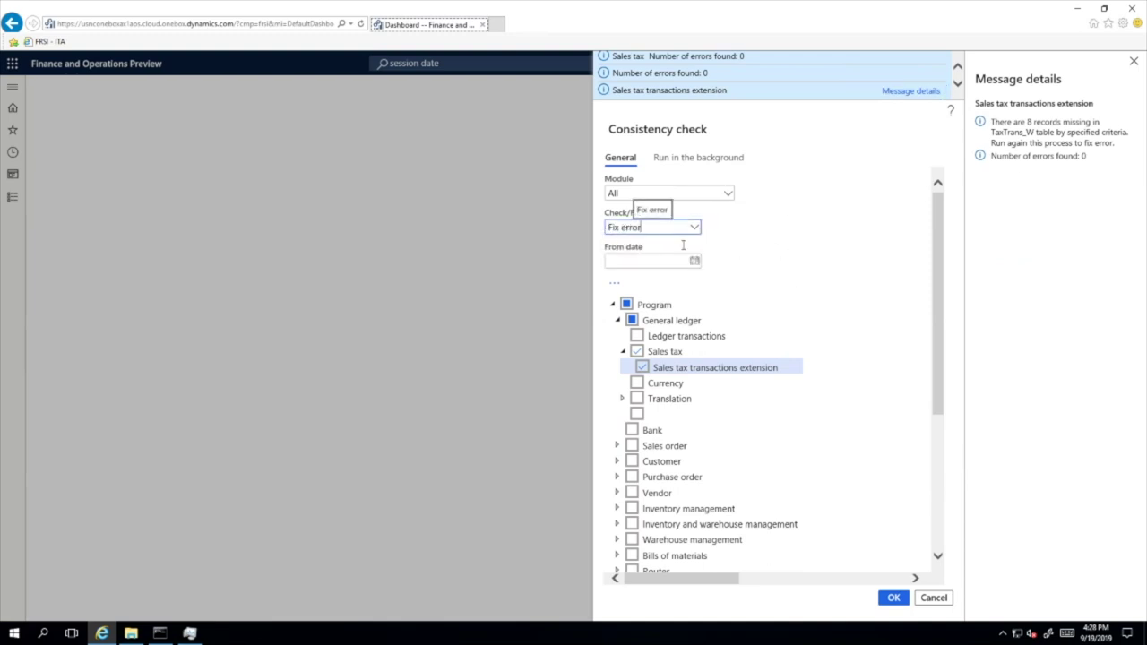
{"action": "left_click", "coordinate": [894, 598]}
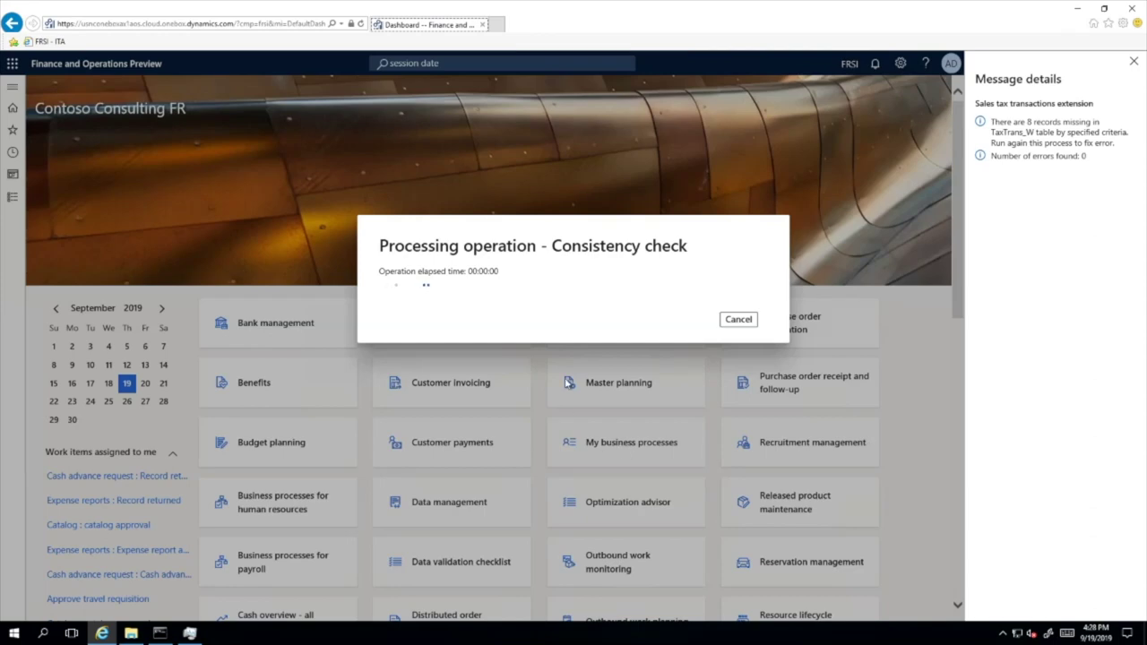
{"action": "left_click", "coordinate": [1134, 60]}
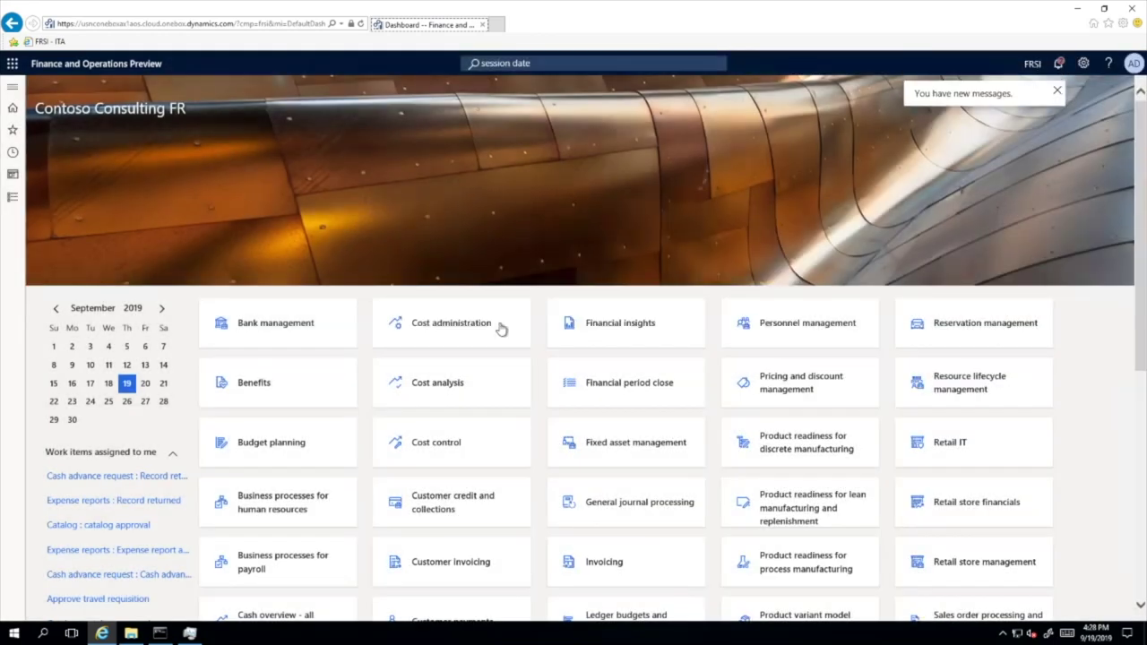
Step: Read the new message details about the Sales tax transactions extension fix, and close them
{"action": "left_click", "coordinate": [985, 95]}
{"action": "left_click", "coordinate": [877, 255]}
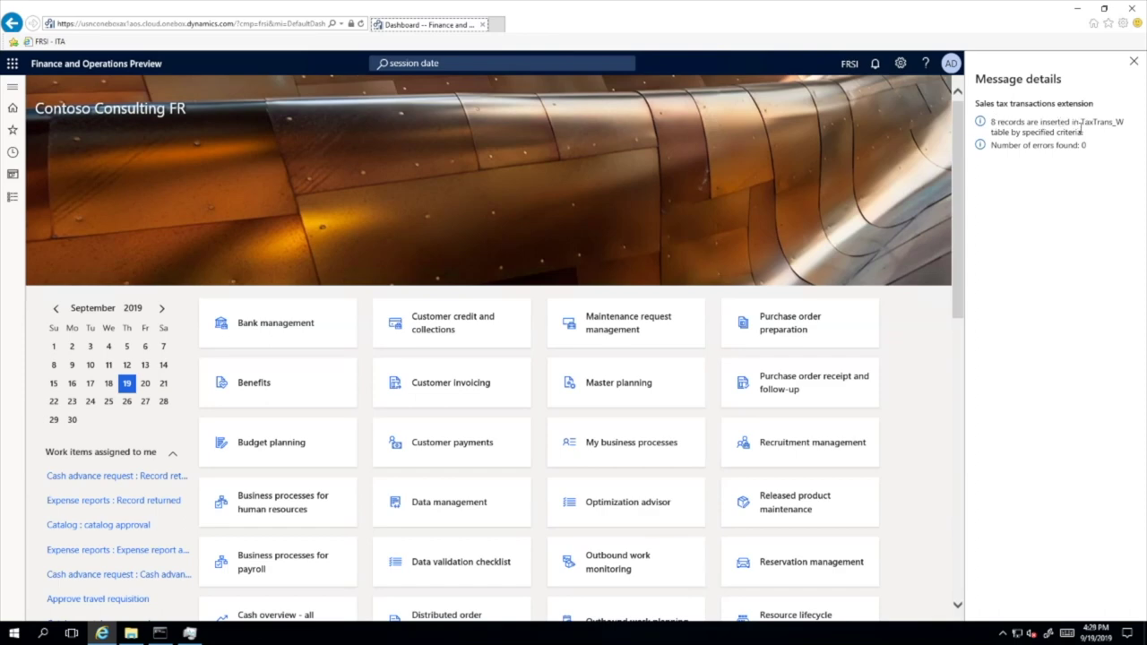
{"action": "left_click", "coordinate": [1134, 61]}
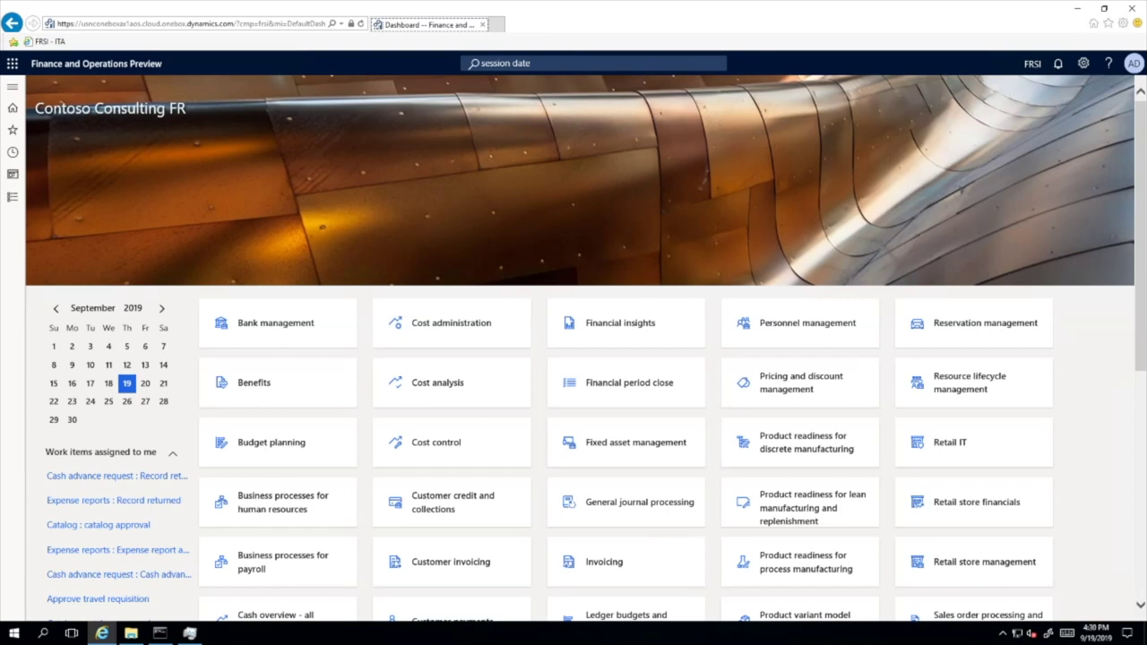
Step: Open the Sales tax groups page under Indirect taxes in the Tax module
{"action": "left_click", "coordinate": [11, 87]}
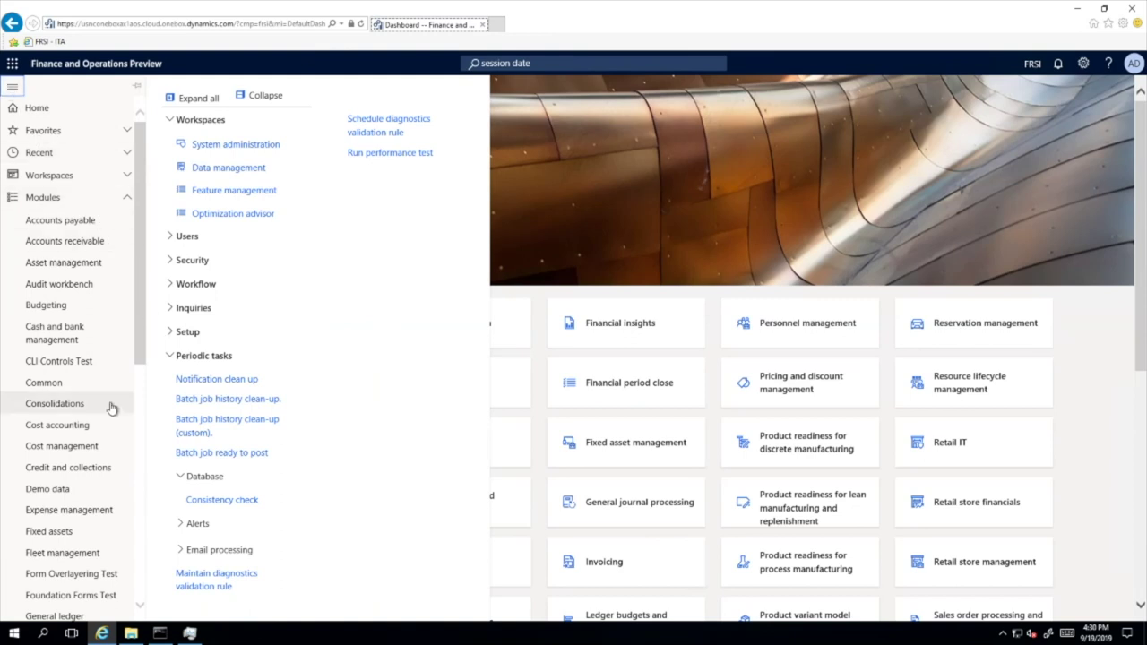
{"action": "scroll", "coordinate": [110, 404], "scroll_direction": "down", "scroll_amount": 5}
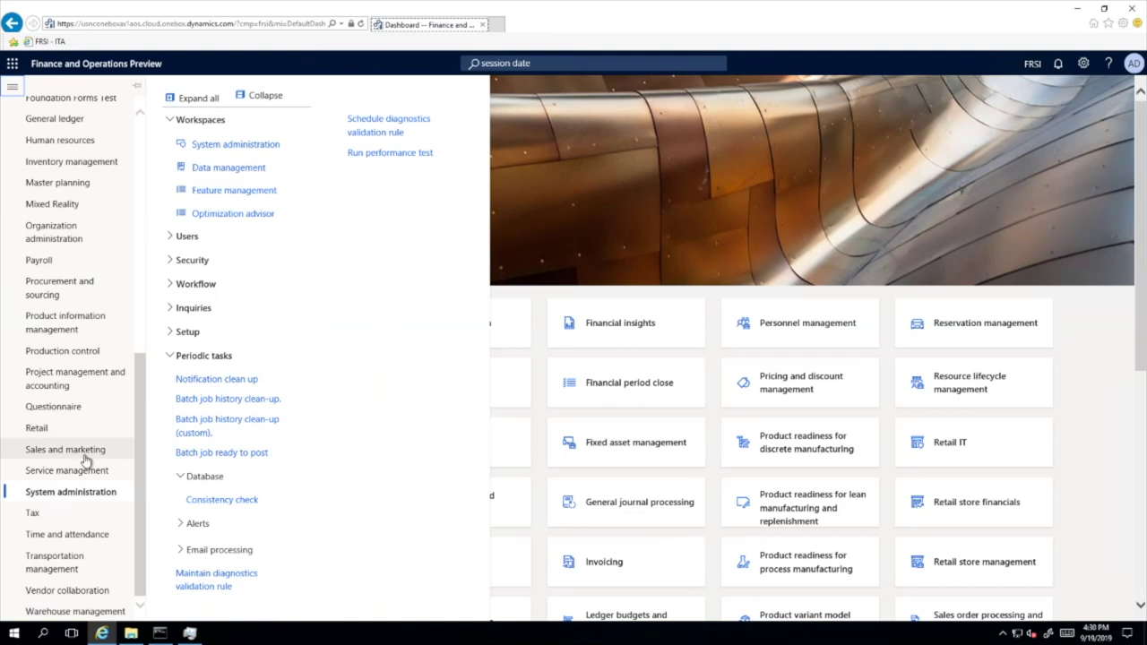
{"action": "left_click", "coordinate": [38, 517]}
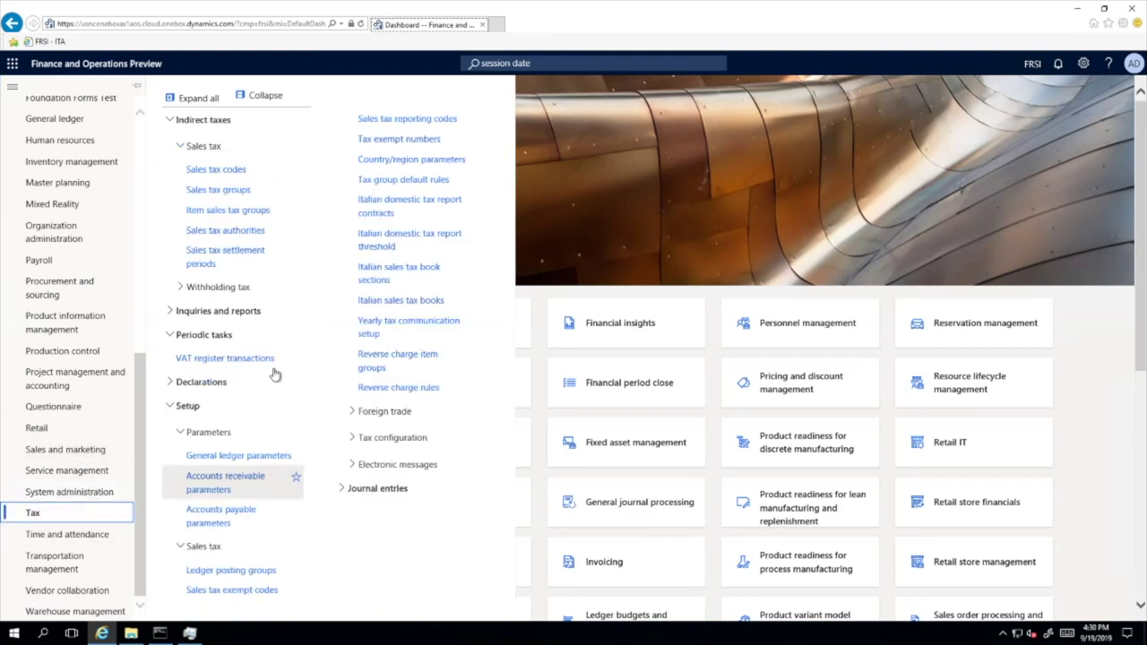
{"action": "left_click", "coordinate": [201, 193]}
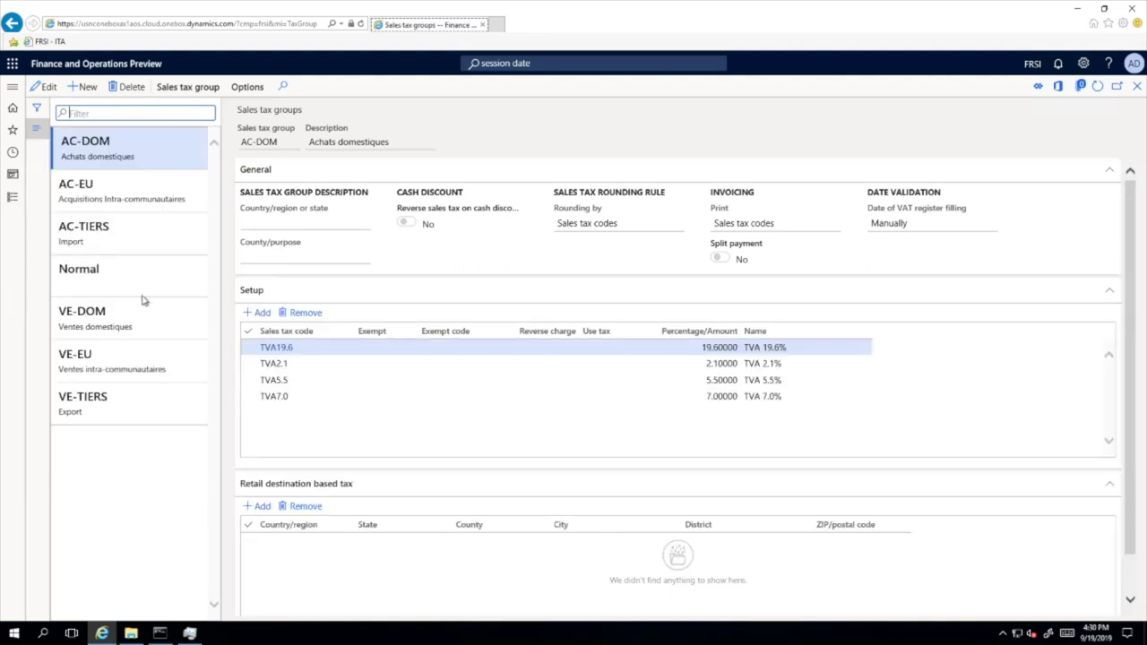
Step: Set Date of VAT register filling to Posting date for the Normal sales tax group and save it
{"action": "left_click", "coordinate": [124, 278]}
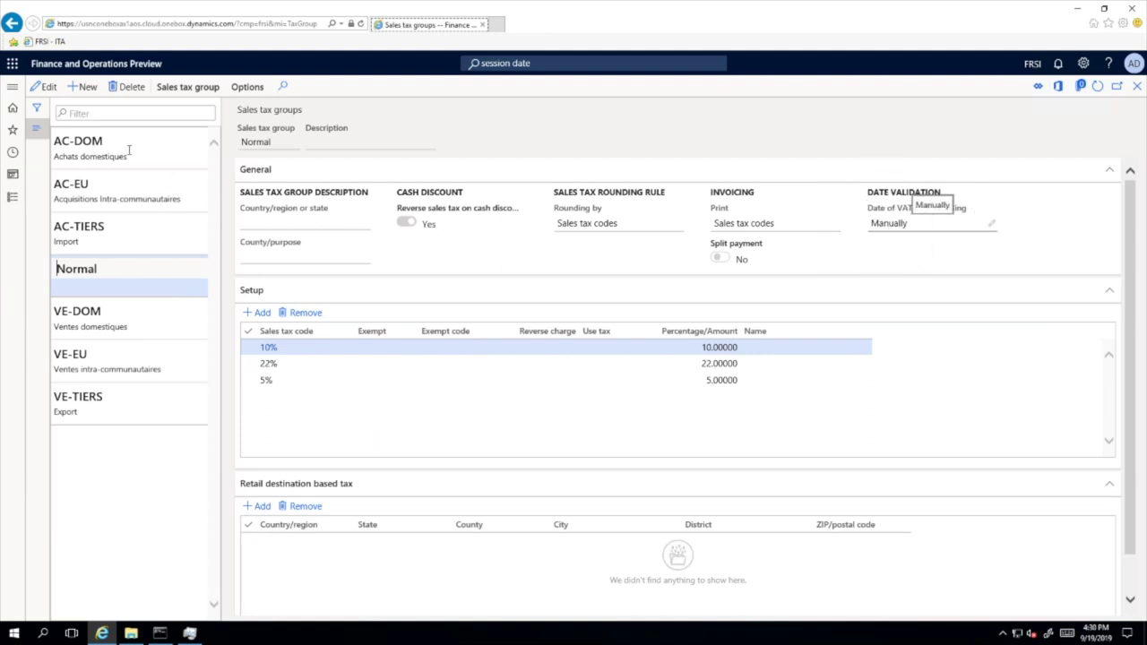
{"action": "left_click", "coordinate": [44, 87]}
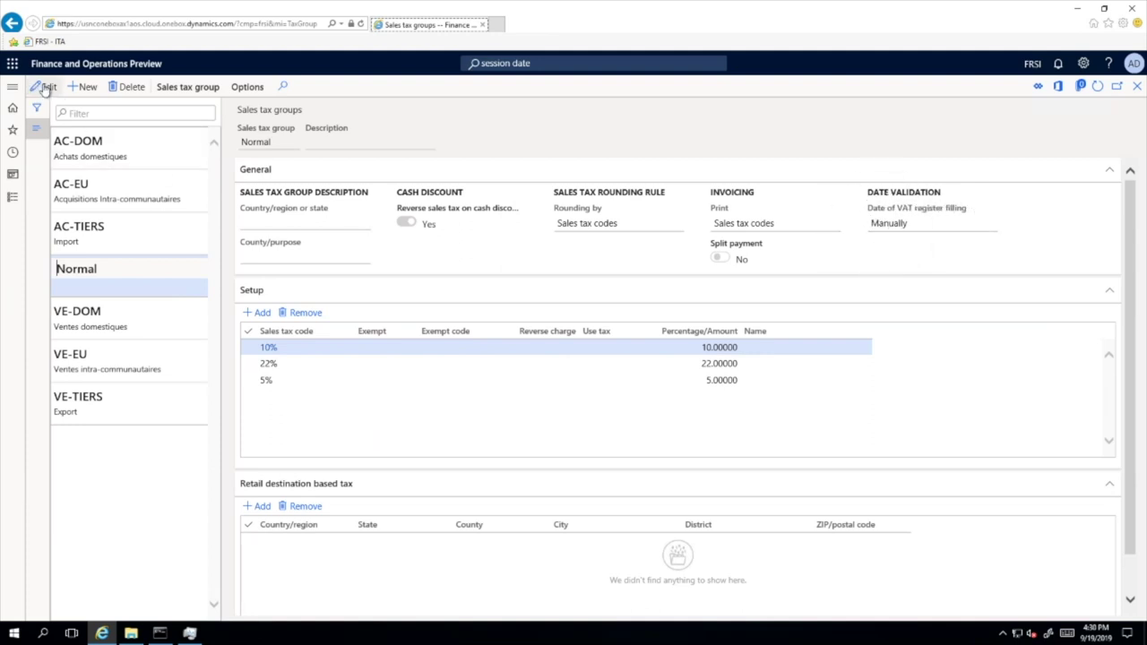
{"action": "left_click", "coordinate": [991, 222]}
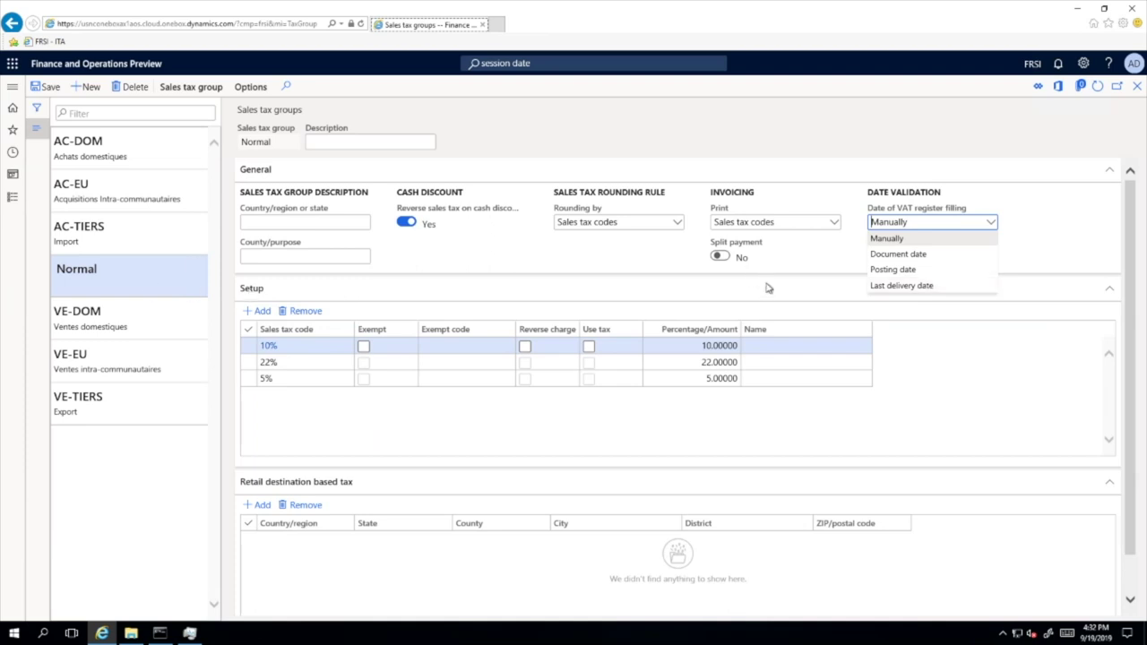
{"action": "left_click", "coordinate": [1001, 268]}
{"action": "left_click", "coordinate": [110, 269]}
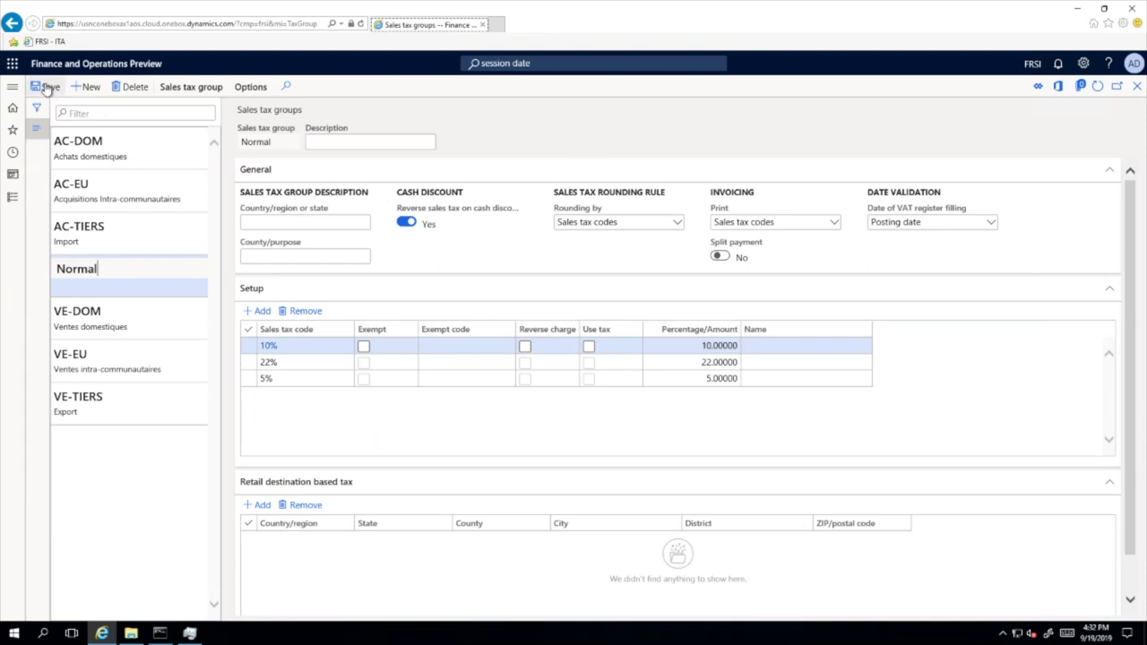
{"action": "left_click", "coordinate": [47, 88]}
Step: Open the Session date and time settings and confirm 9/19/2019 as the session date
{"action": "left_click", "coordinate": [546, 62]}
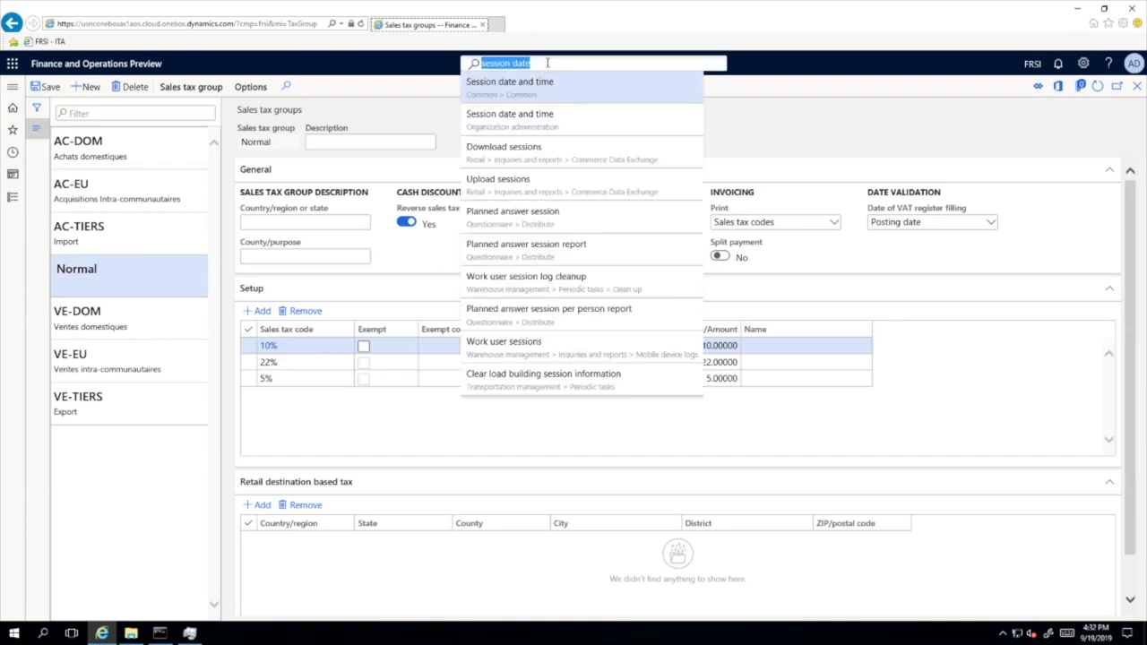
{"action": "key", "text": "Return"}
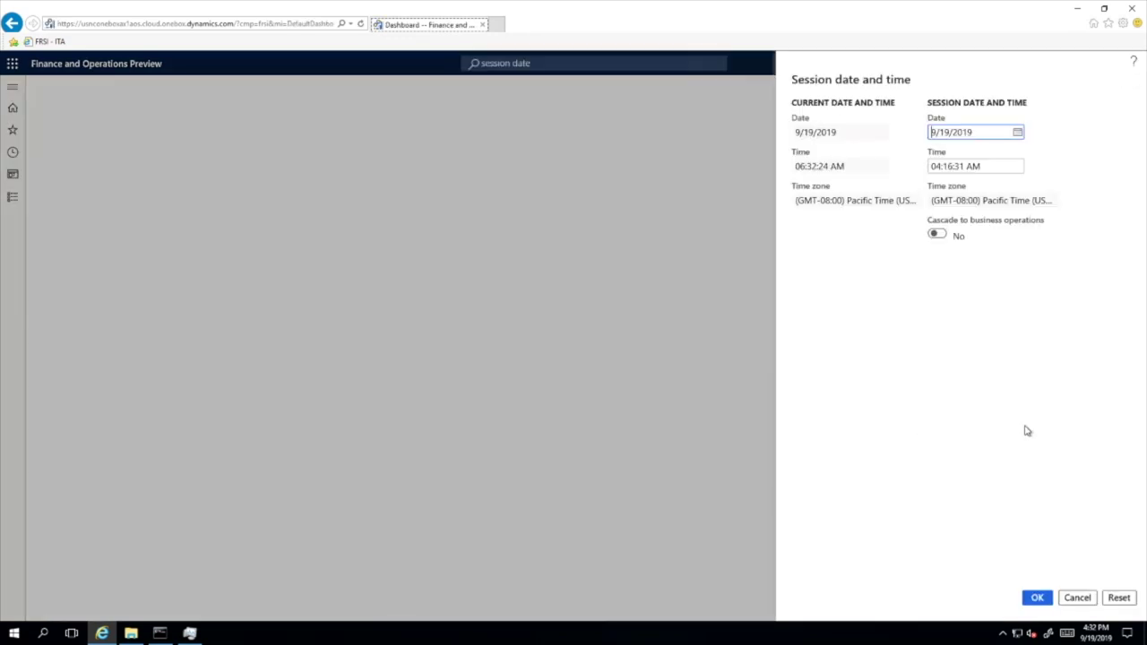
{"action": "left_click", "coordinate": [1037, 597]}
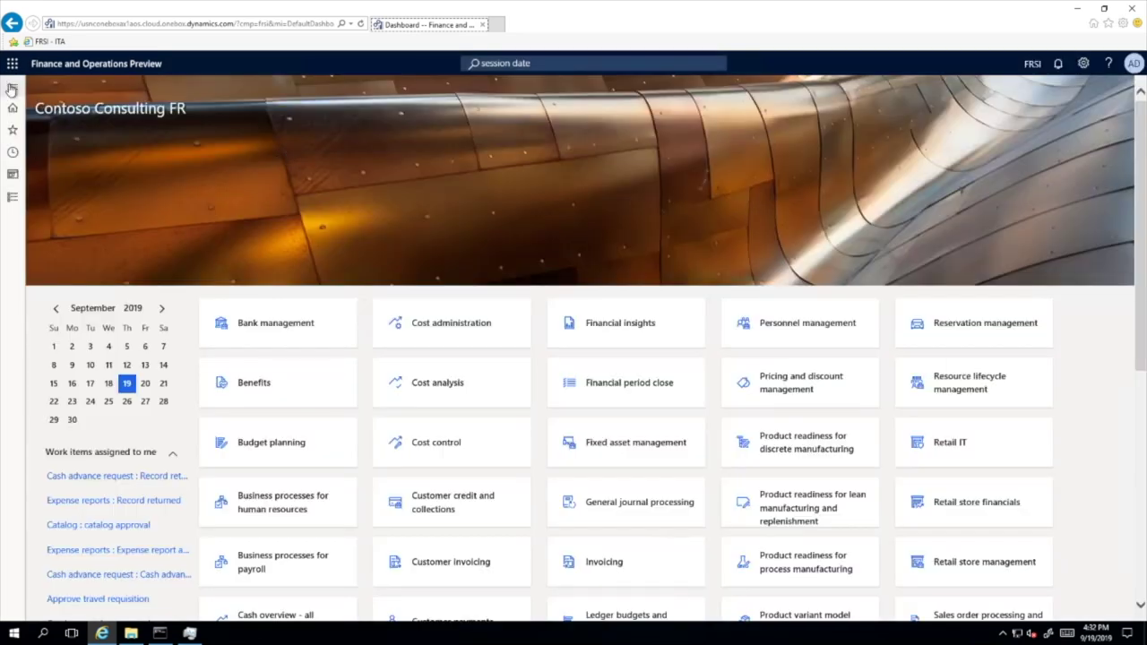
Step: Create an Accounts payable invoice journal with the name AIT and open its lines
{"action": "left_click", "coordinate": [12, 88]}
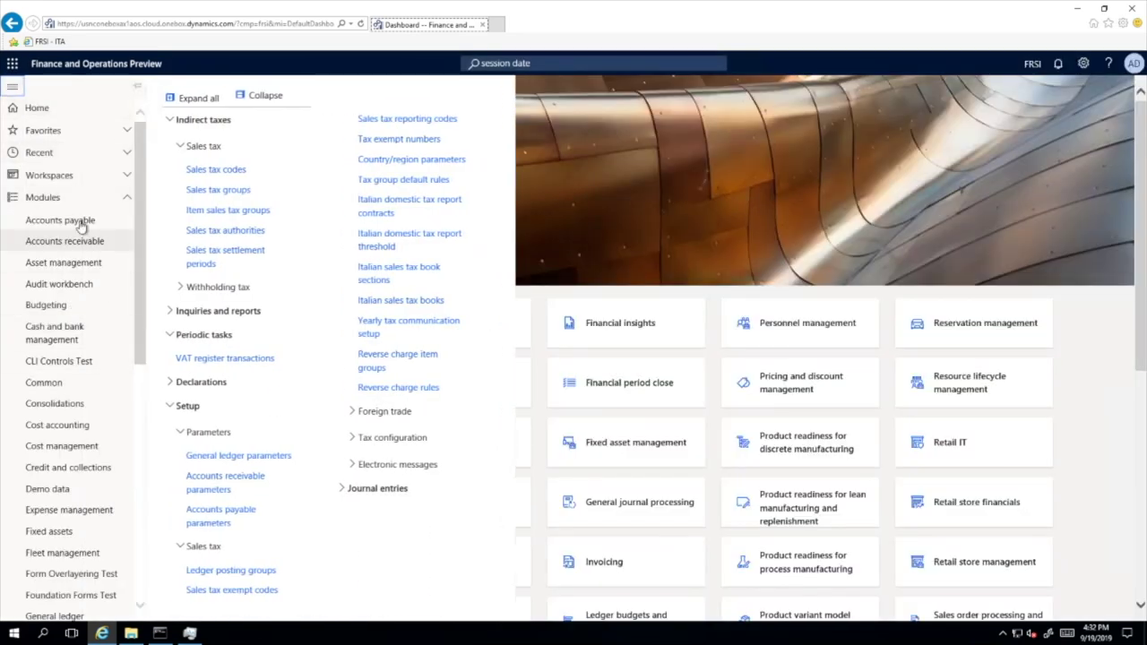
{"action": "left_click", "coordinate": [79, 224]}
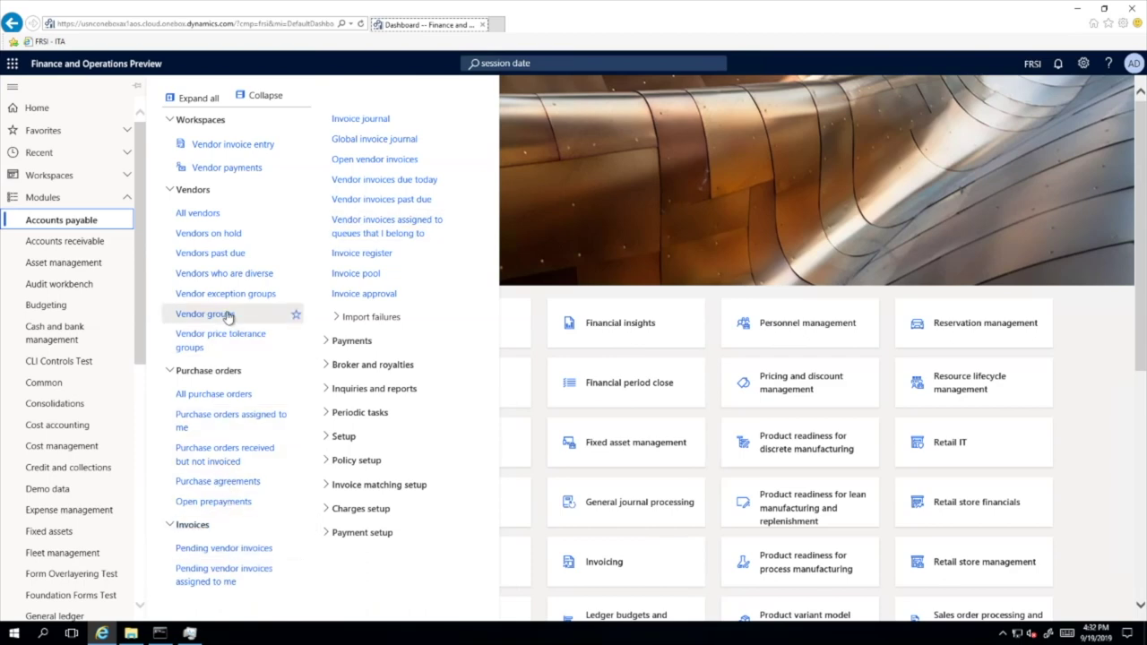
{"action": "left_click", "coordinate": [459, 199]}
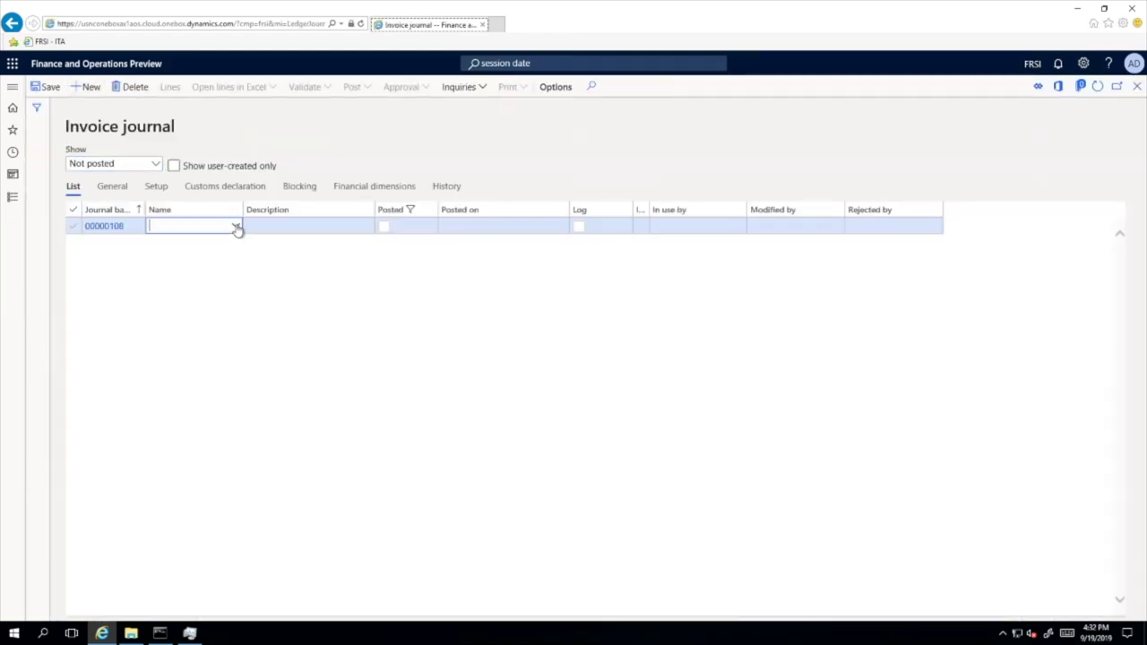
{"action": "left_click", "coordinate": [236, 227]}
{"action": "left_click", "coordinate": [164, 259]}
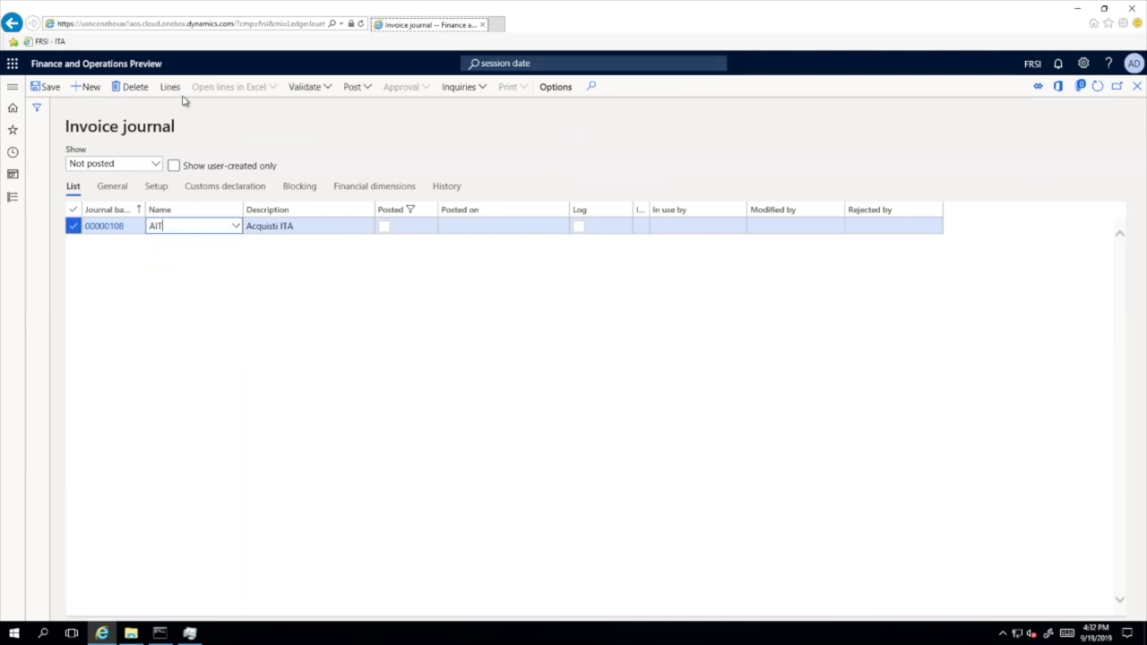
{"action": "left_click", "coordinate": [171, 87]}
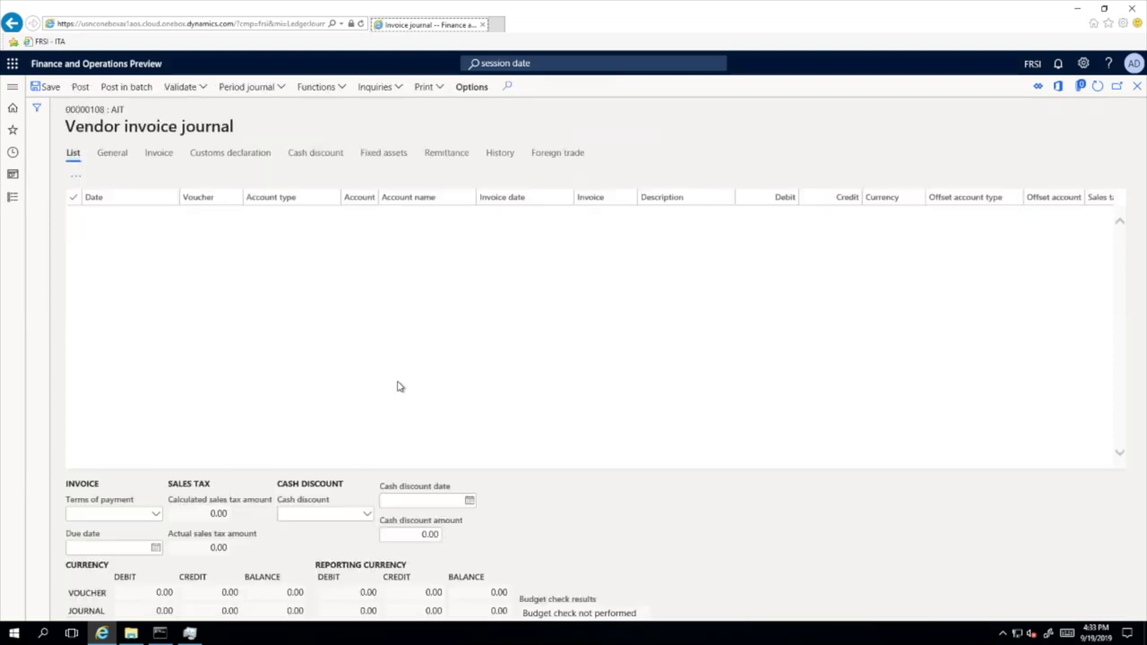
Step: Fill in the journal line with the Italian Vendor account, invoice date 9/19/2019 and invoice in-sept-01
{"action": "left_click", "coordinate": [466, 218]}
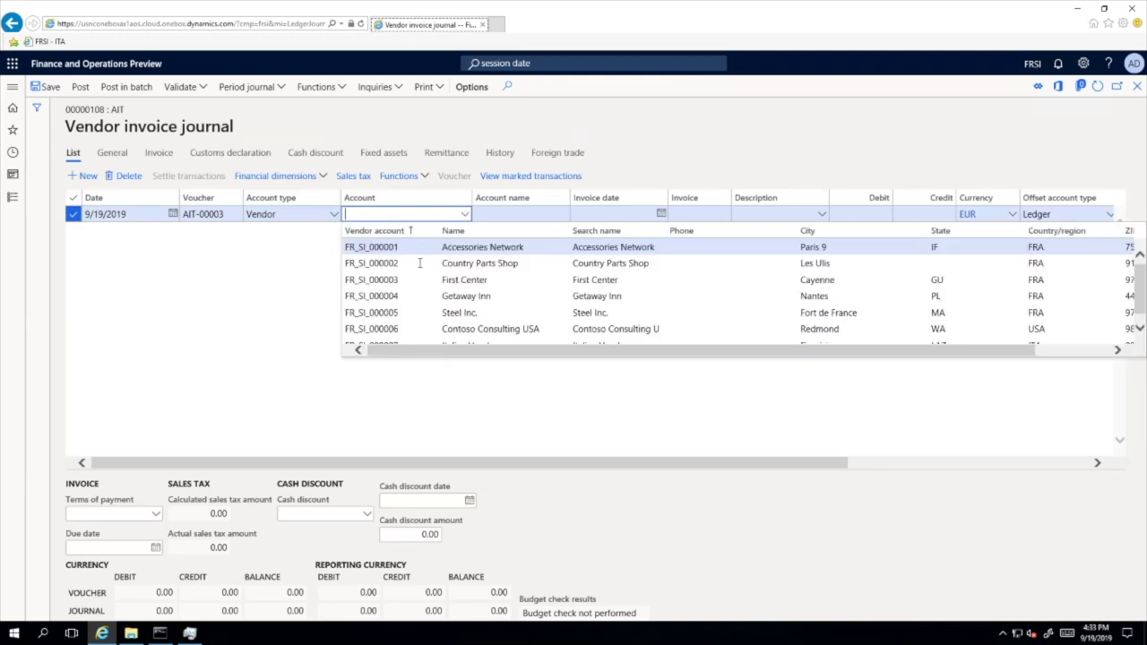
{"action": "scroll", "coordinate": [420, 262], "scroll_direction": "down", "scroll_amount": 1}
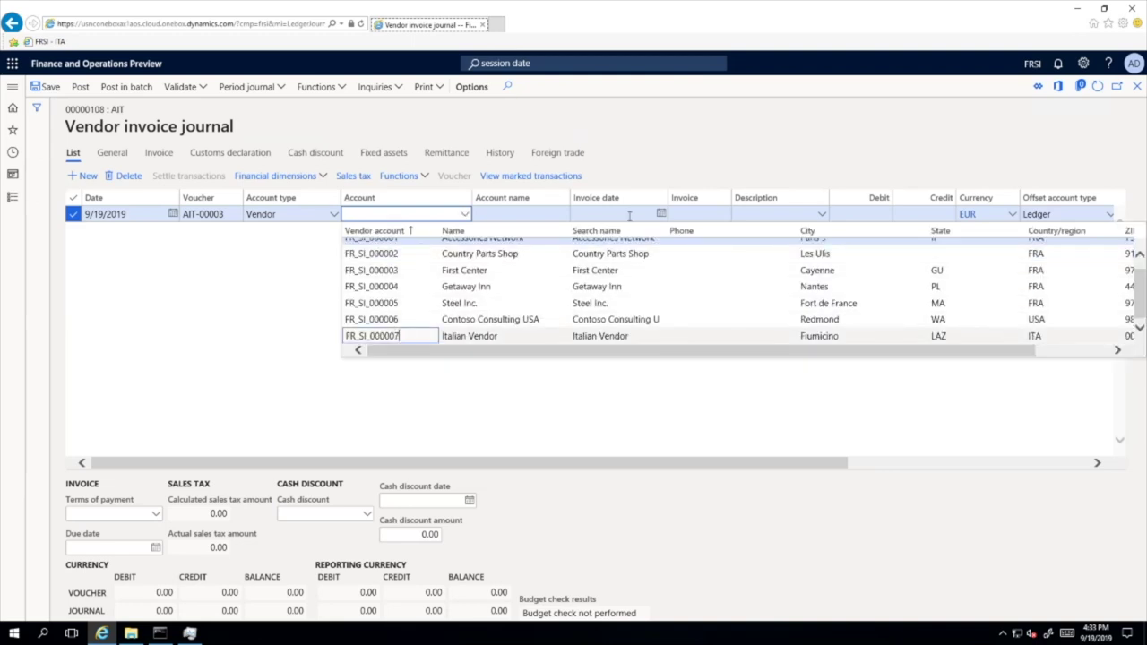
{"action": "key", "text": "Return"}
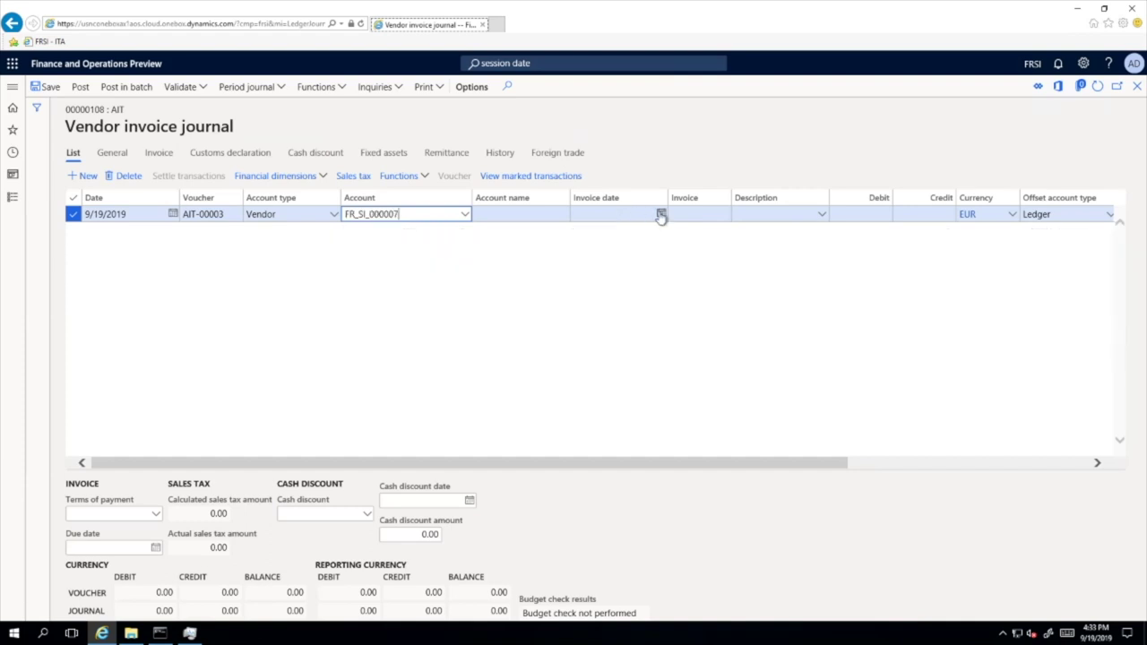
{"action": "left_click", "coordinate": [660, 215]}
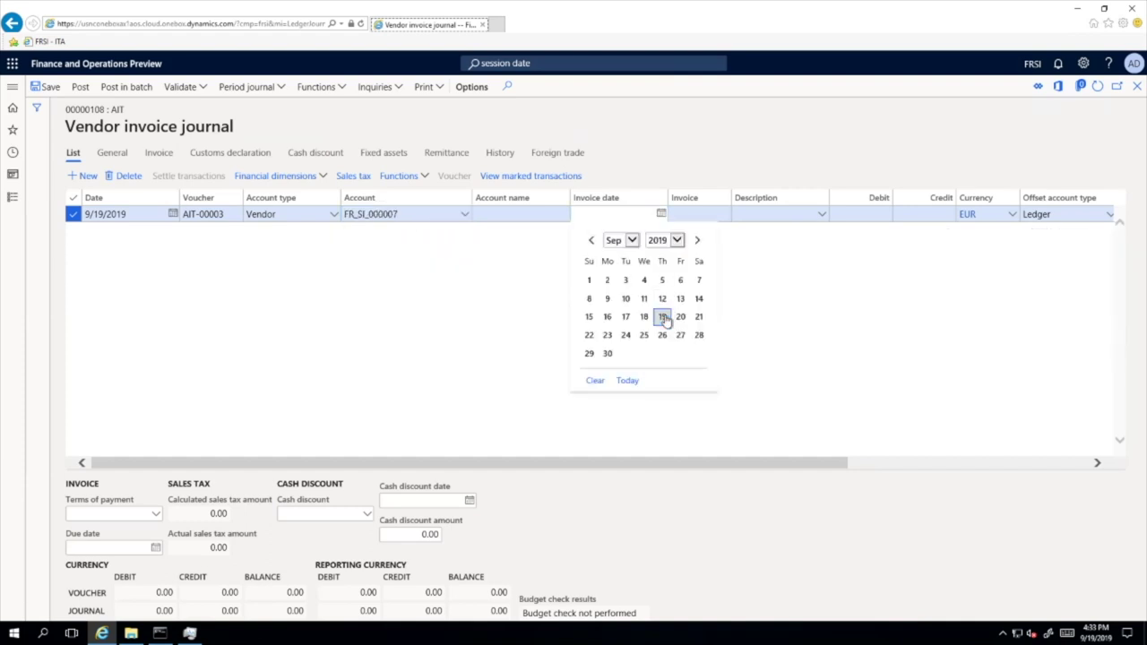
{"action": "left_click", "coordinate": [663, 317]}
{"action": "left_click", "coordinate": [693, 215]}
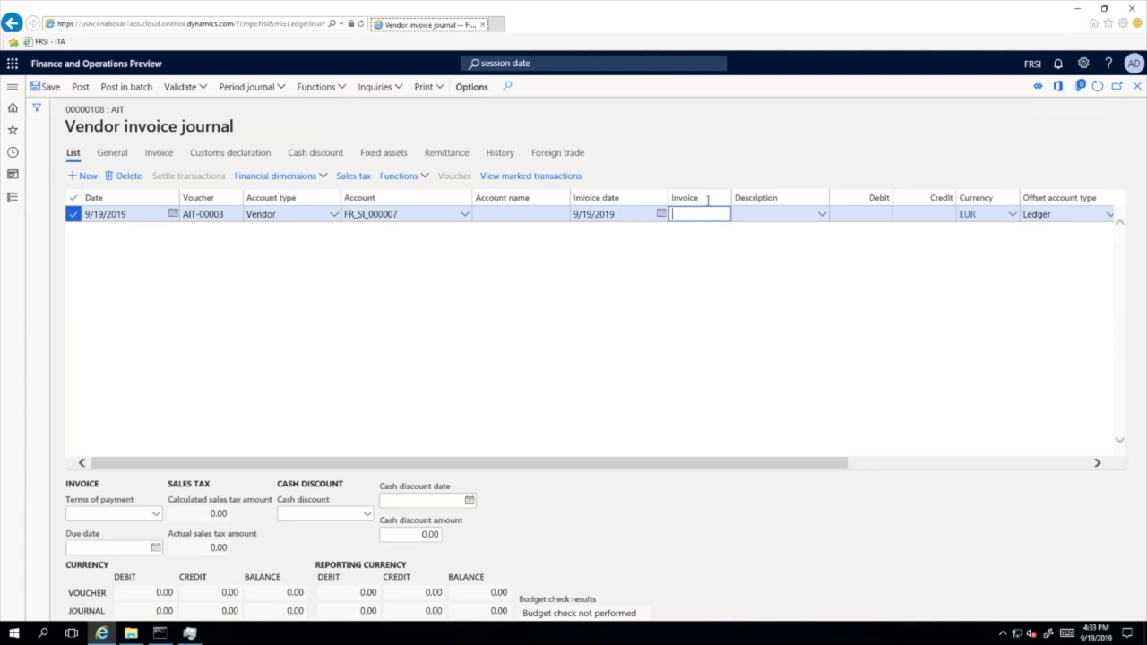
{"action": "type", "text": "In-0"}
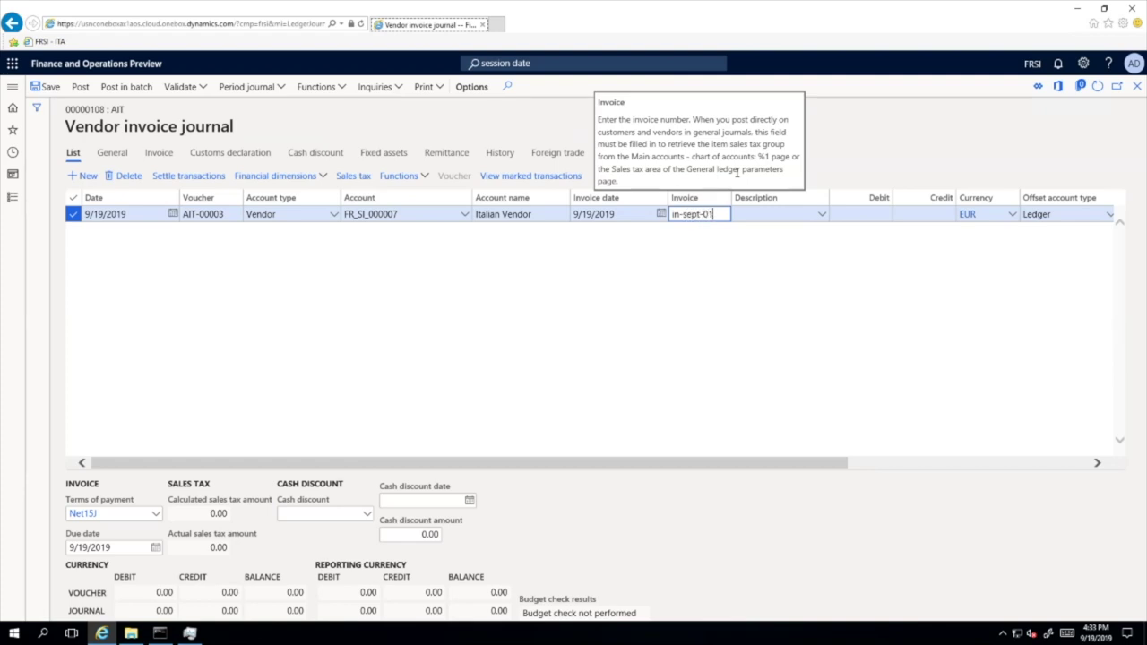
Step: Set the line's credit to 1000, offset account to 120000 and item sales tax group to Full
{"action": "left_click", "coordinate": [923, 215]}
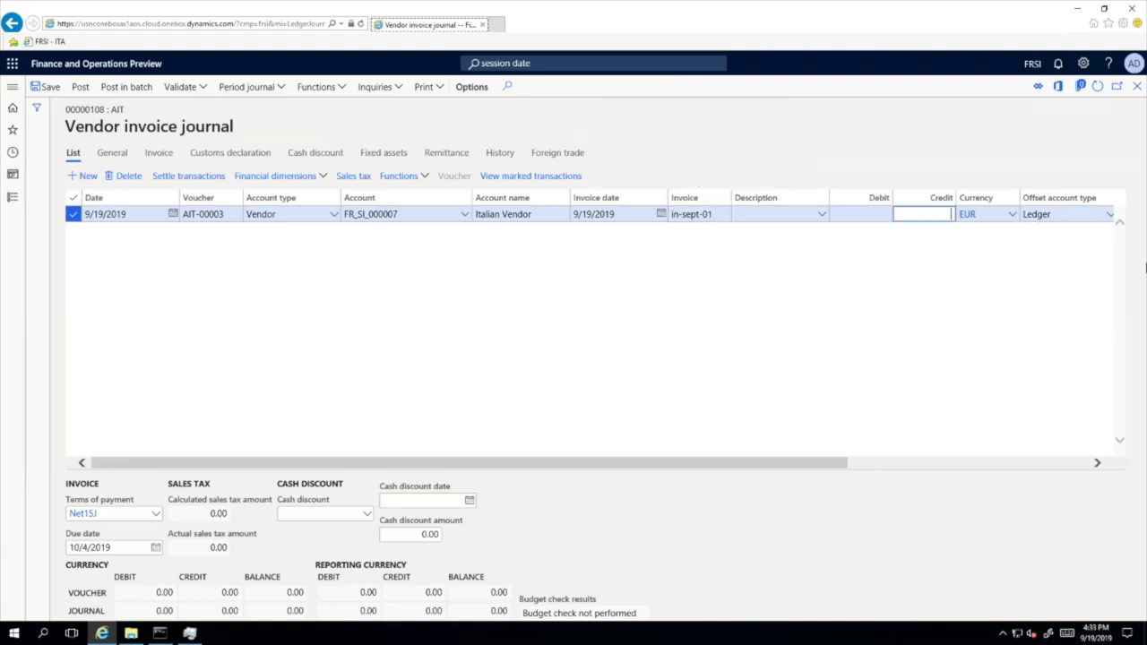
{"action": "type", "text": "1000"}
{"action": "scroll", "coordinate": [1000, 315], "scroll_direction": "right", "scroll_amount": 5}
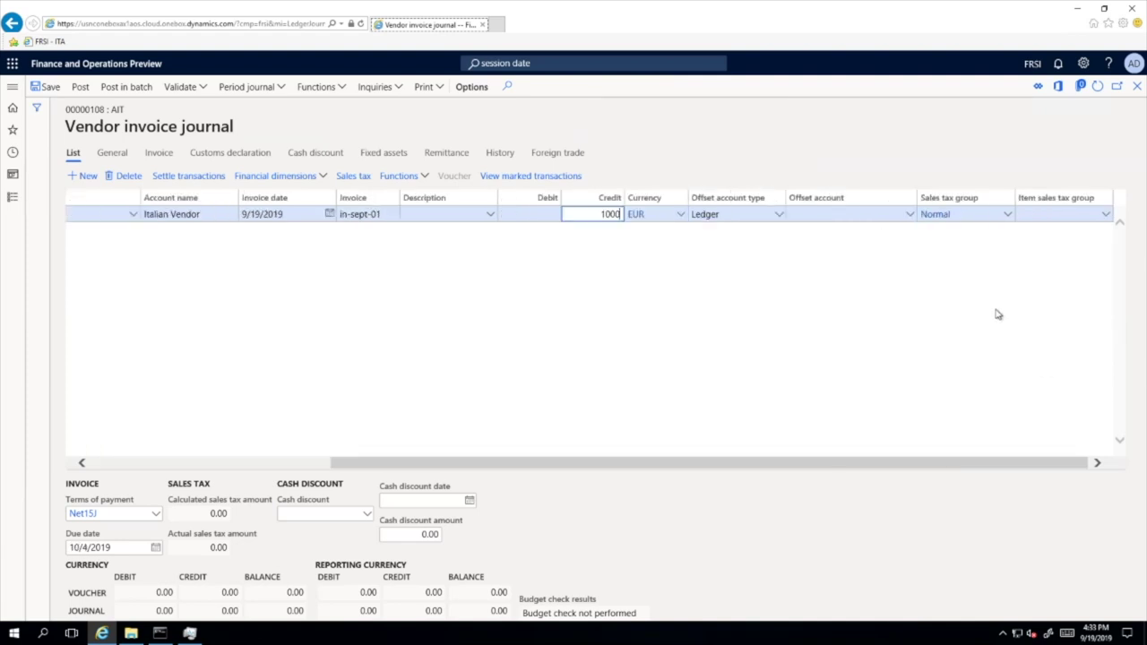
{"action": "left_click", "coordinate": [861, 215]}
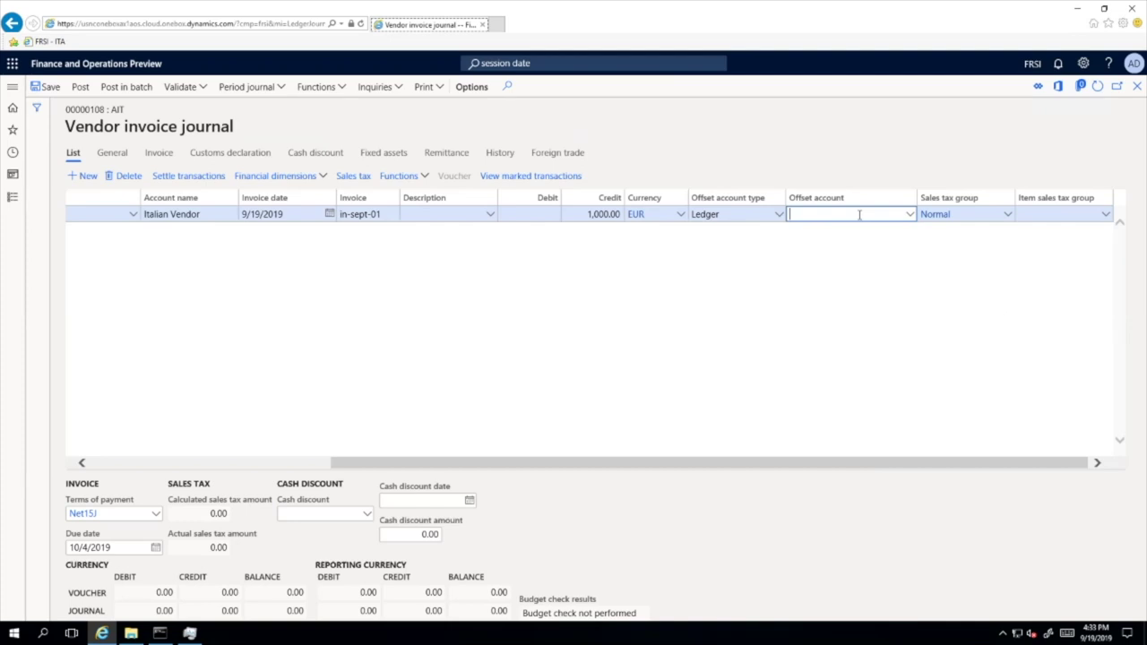
{"action": "type", "text": "120000"}
{"action": "left_click", "coordinate": [1030, 215]}
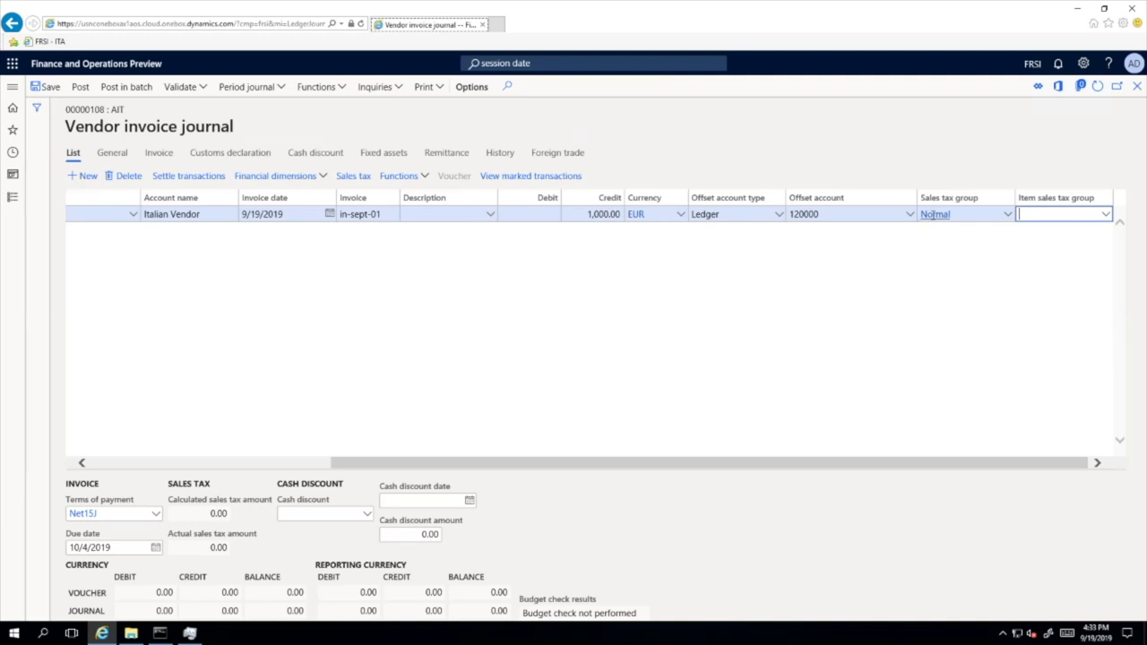
{"action": "mouse_move", "coordinate": [935, 215]}
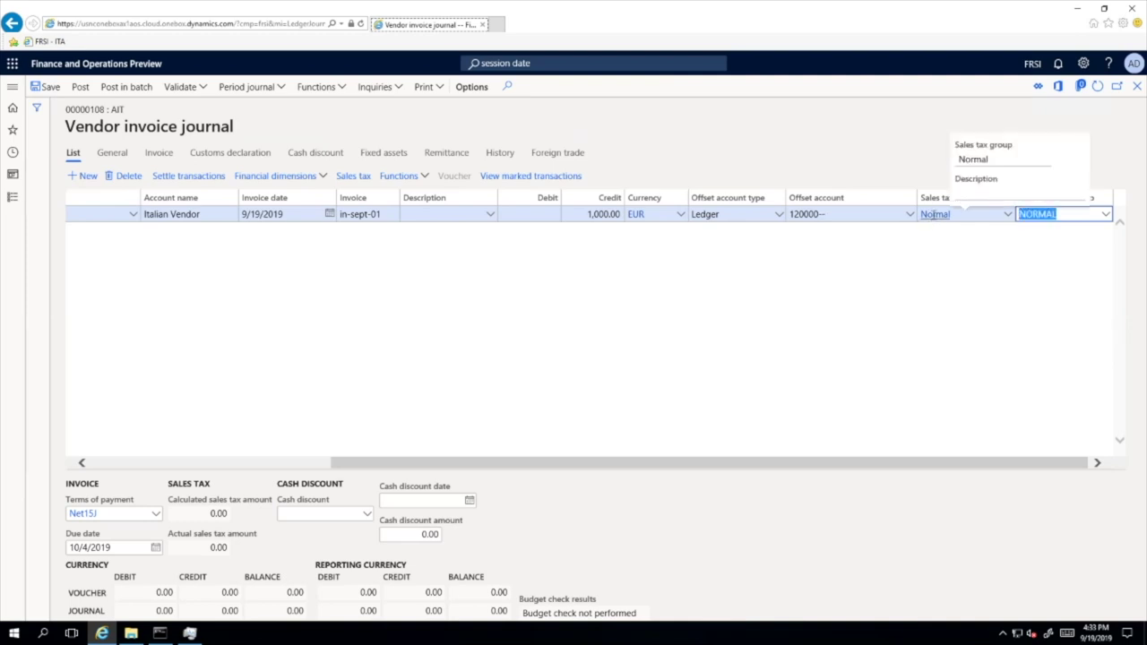
{"action": "left_click", "coordinate": [1106, 215]}
{"action": "left_click", "coordinate": [1107, 217]}
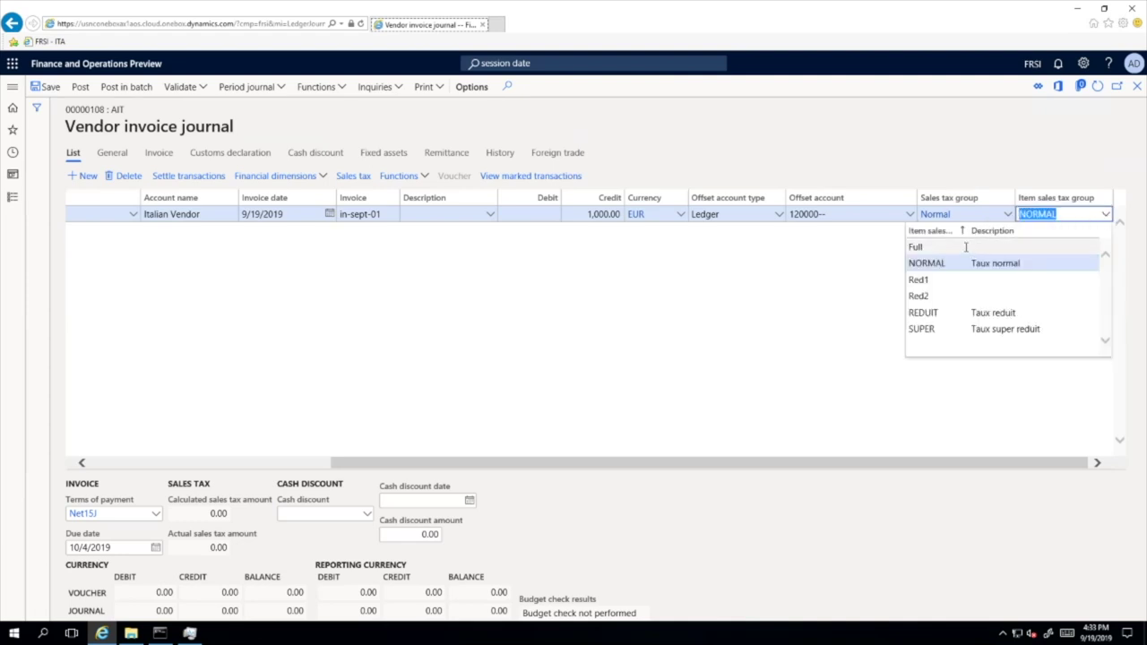
{"action": "left_click", "coordinate": [1050, 245]}
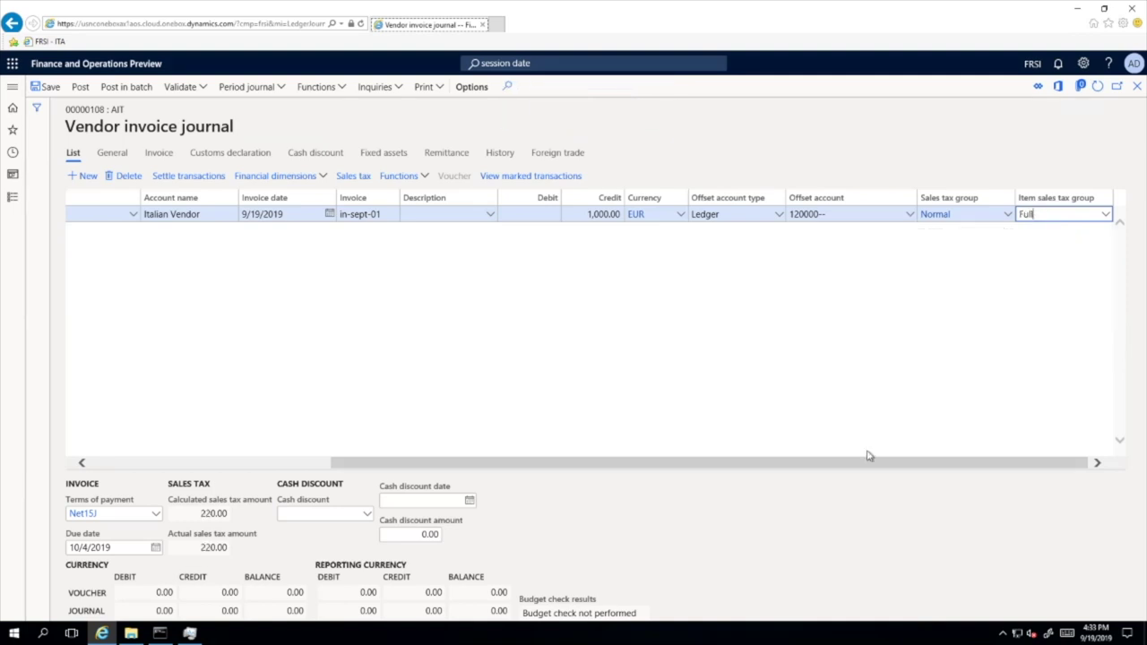
Step: Check the Date of VAT register in the journal line's invoice details
{"action": "left_click", "coordinate": [125, 463]}
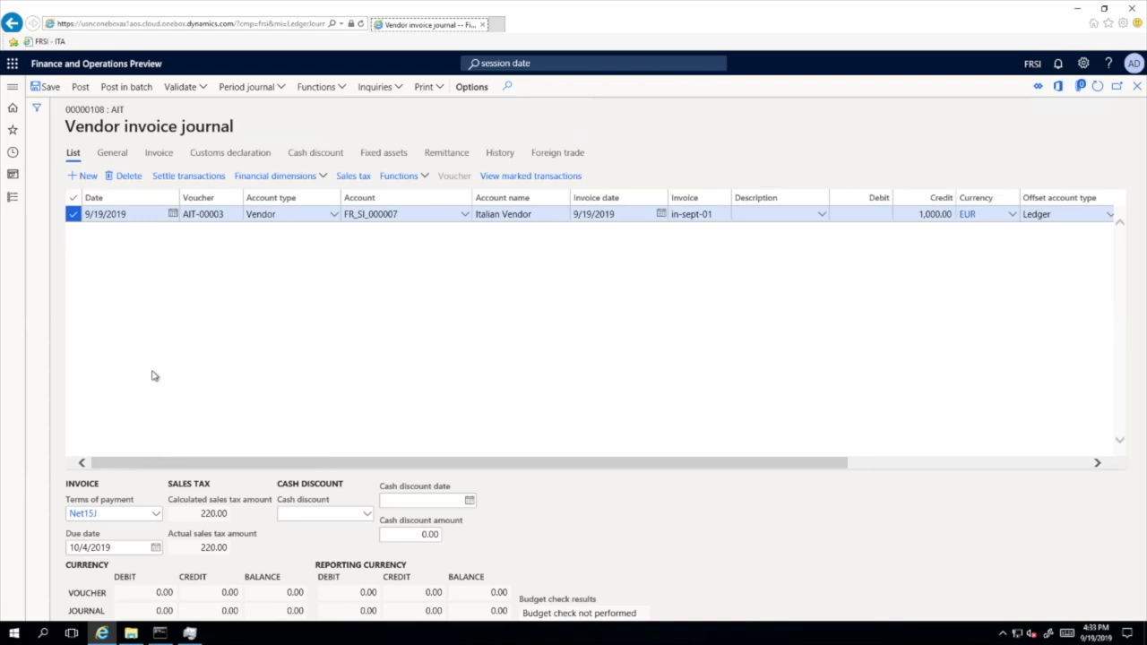
{"action": "left_click", "coordinate": [158, 153]}
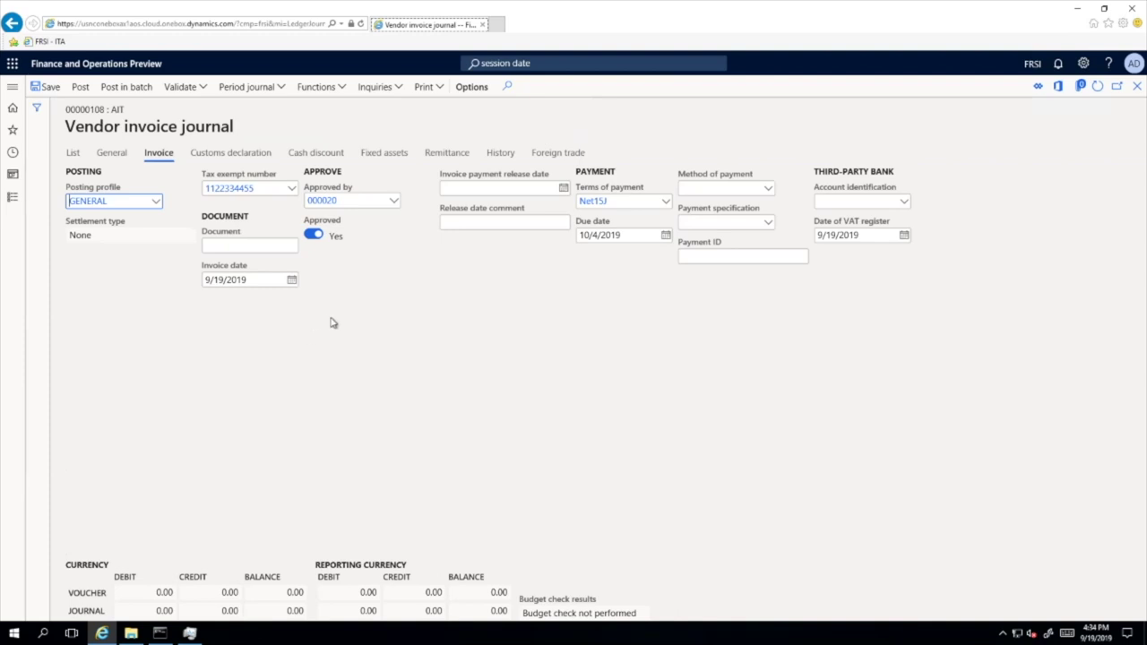
{"action": "left_click", "coordinate": [836, 235]}
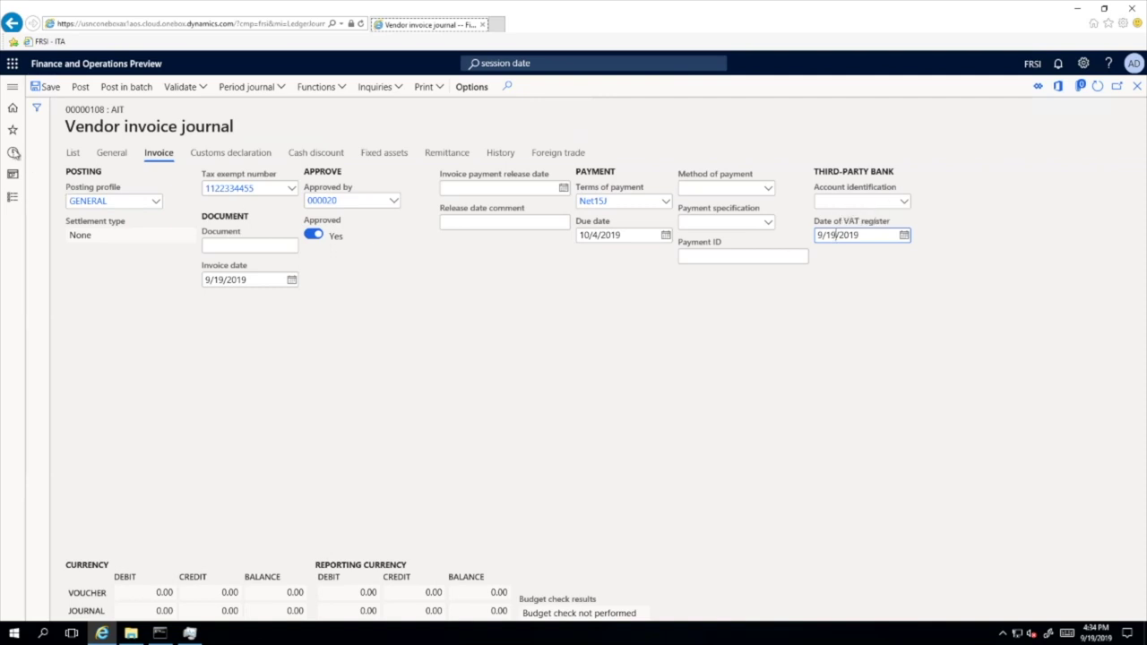
Step: Change the journal line's posting date to 9/20/2019 and check its Date of VAT register again
{"action": "left_click", "coordinate": [73, 152]}
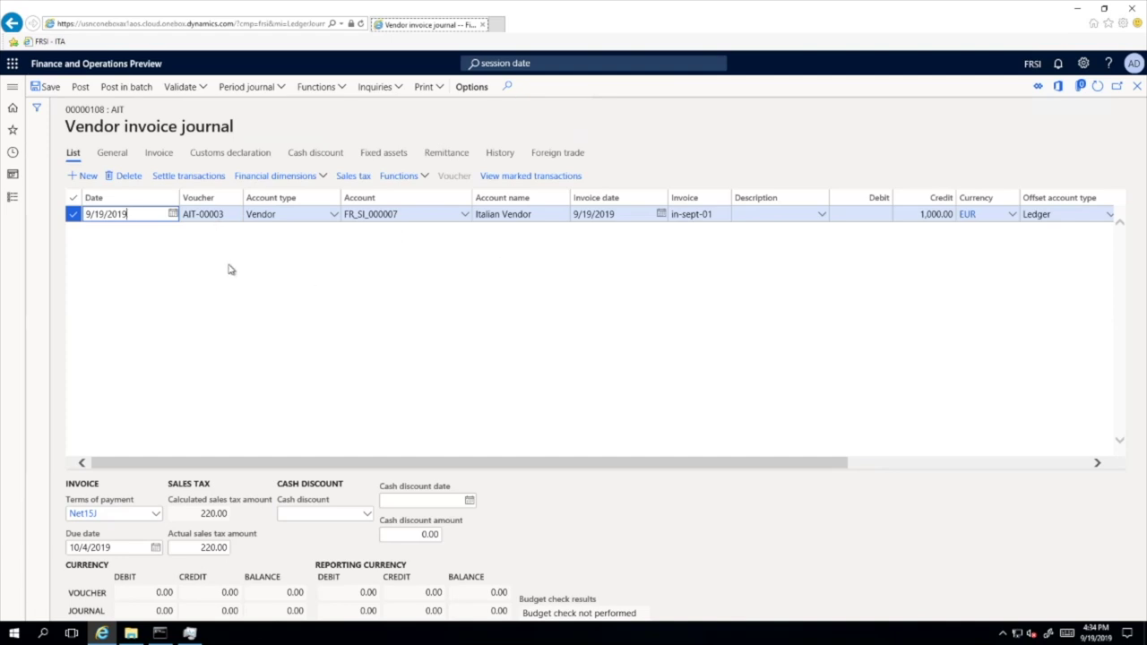
{"action": "left_click", "coordinate": [172, 215]}
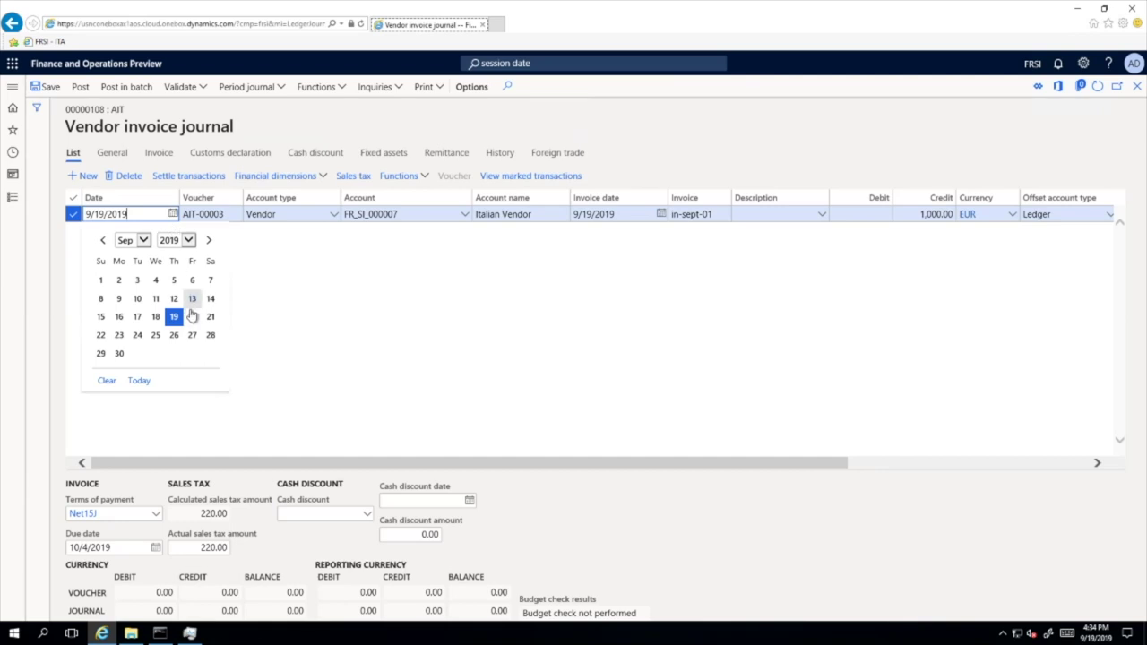
{"action": "left_click", "coordinate": [192, 314]}
{"action": "left_click", "coordinate": [156, 156]}
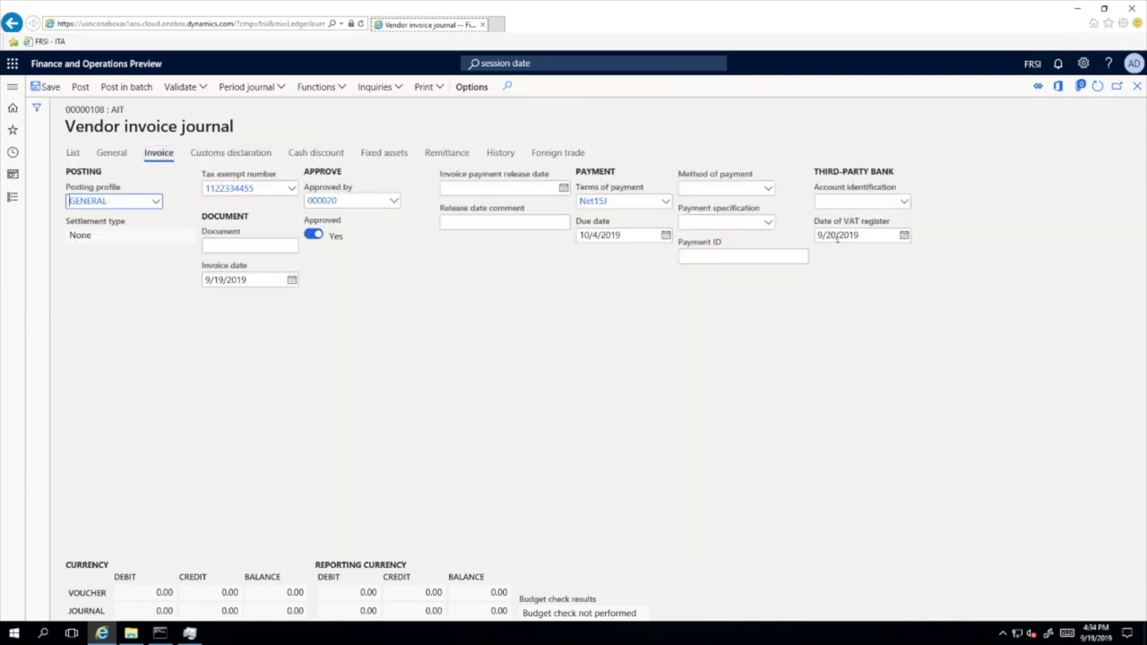
Step: Set the journal line's posting date back to 9/19/2019 and post the vendor invoice journal
{"action": "left_click", "coordinate": [74, 153]}
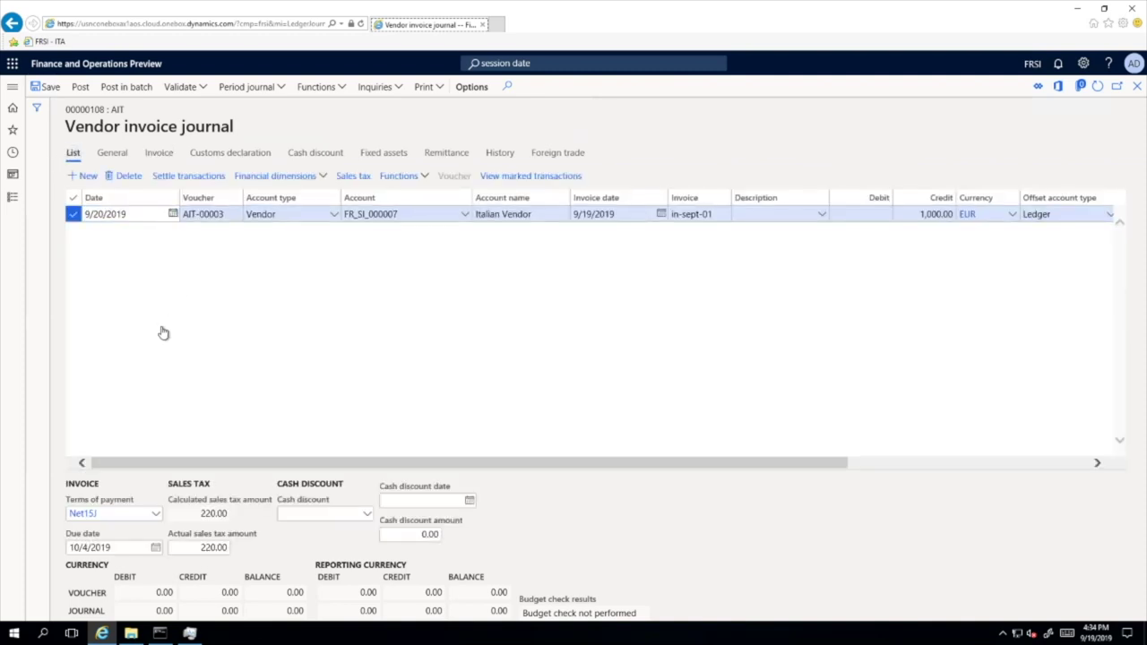
{"action": "key", "text": "alt+Down"}
{"action": "left_click", "coordinate": [174, 315]}
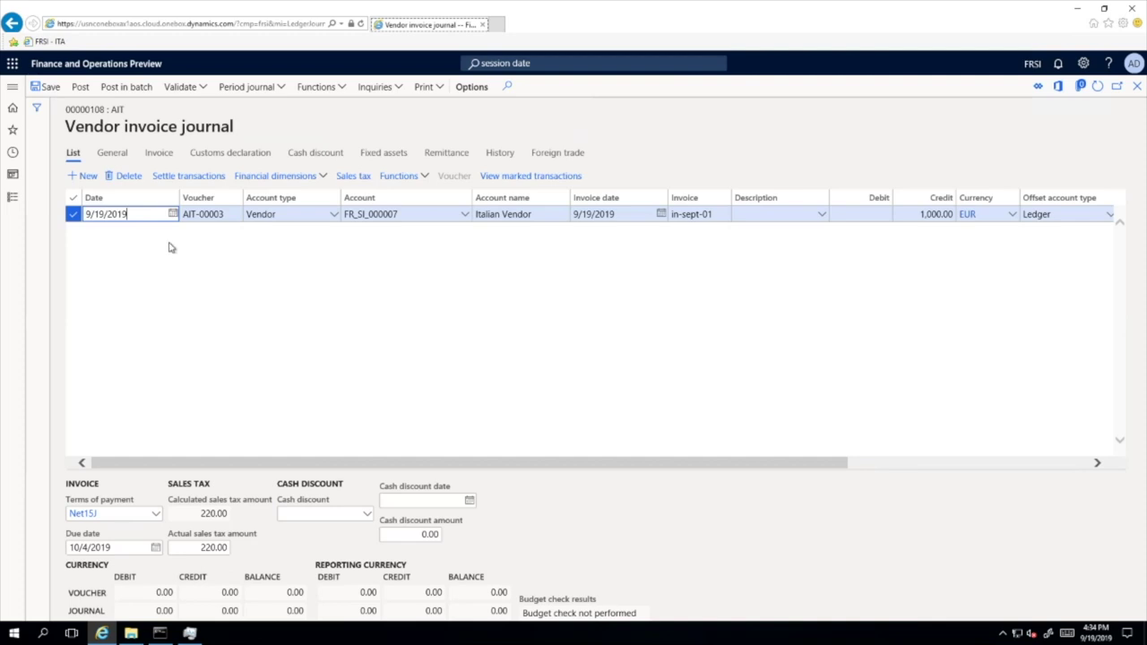
{"action": "left_click", "coordinate": [78, 87]}
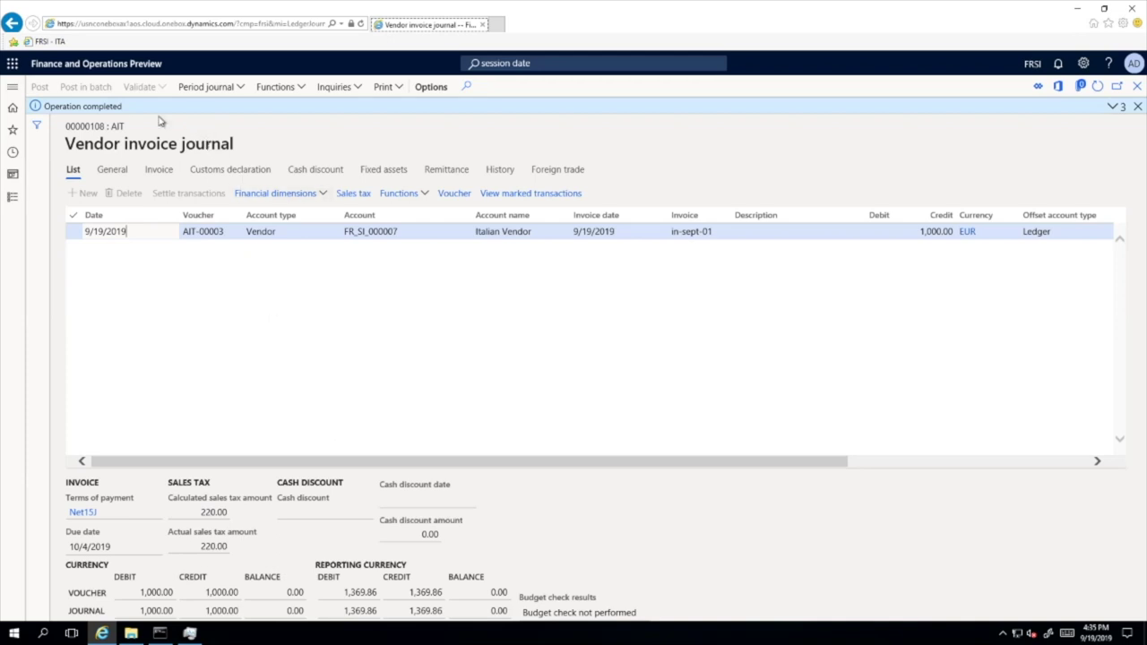
Step: Review the posted sales tax of the vendor invoice, including its sales tax book and book section
{"action": "left_click", "coordinate": [357, 193]}
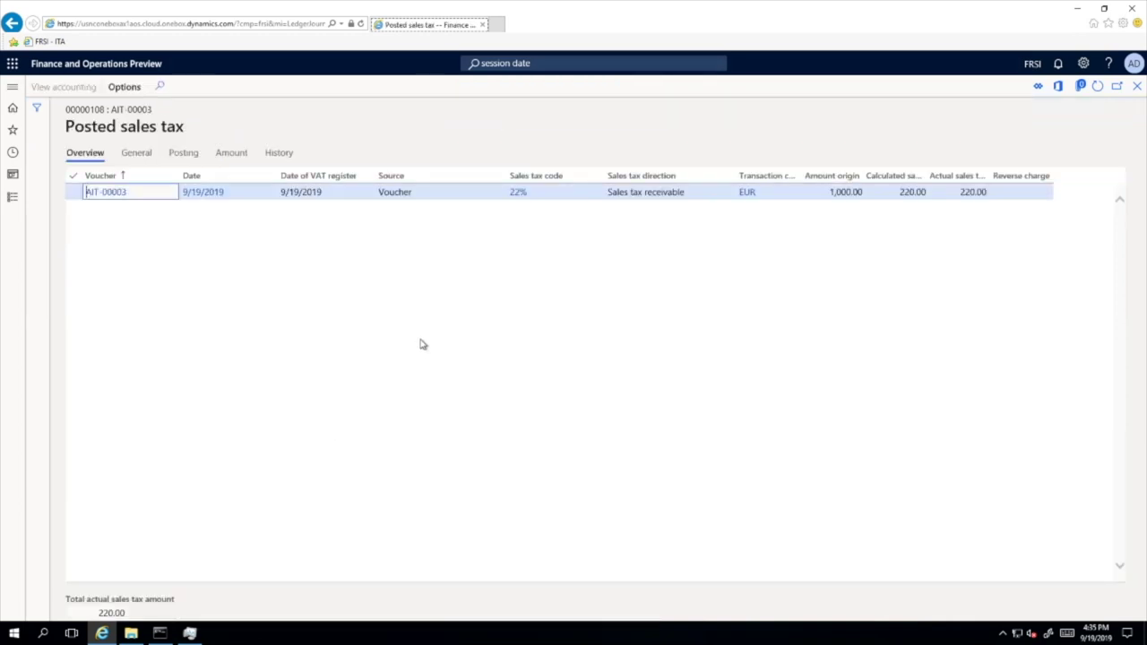
{"action": "left_click", "coordinate": [184, 154]}
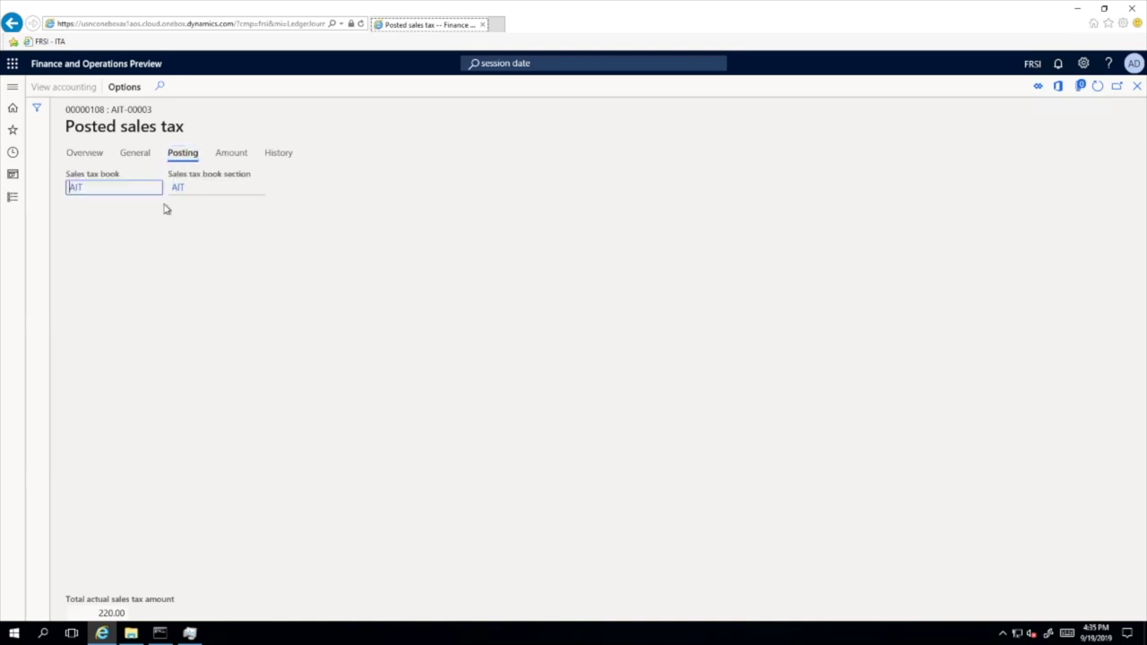
{"action": "mouse_move", "coordinate": [93, 193]}
{"action": "left_click", "coordinate": [85, 154]}
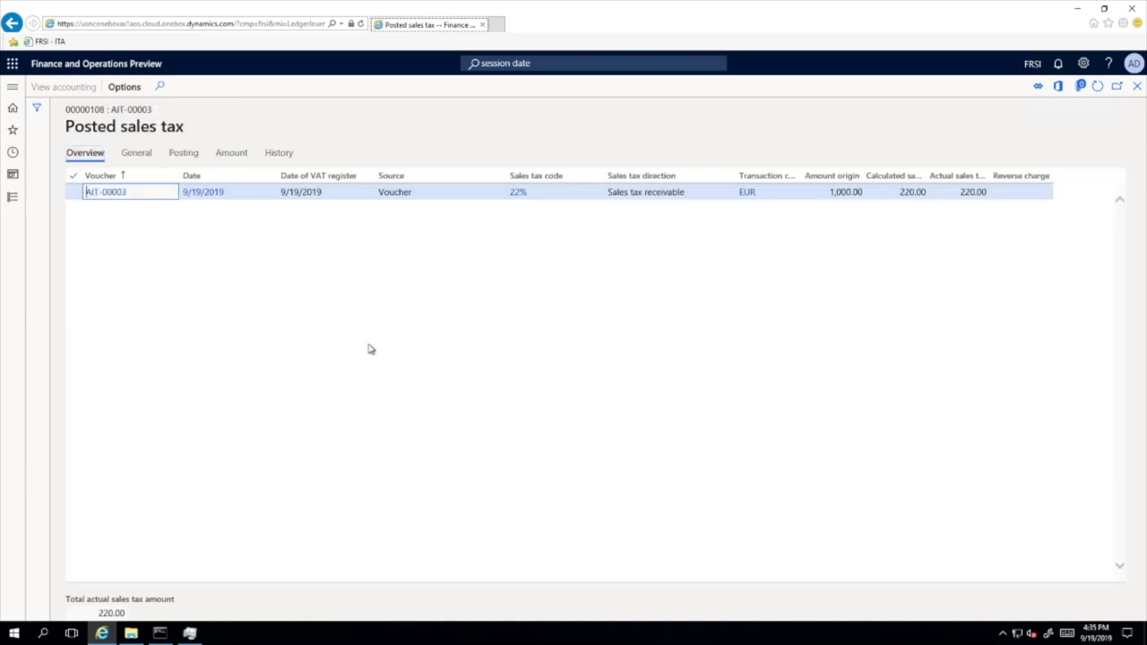
Step: Create a free text invoice for the Italian Customer in Accounts receivable and check its Date of VAT register
{"action": "left_click", "coordinate": [13, 87]}
{"action": "left_click", "coordinate": [85, 242]}
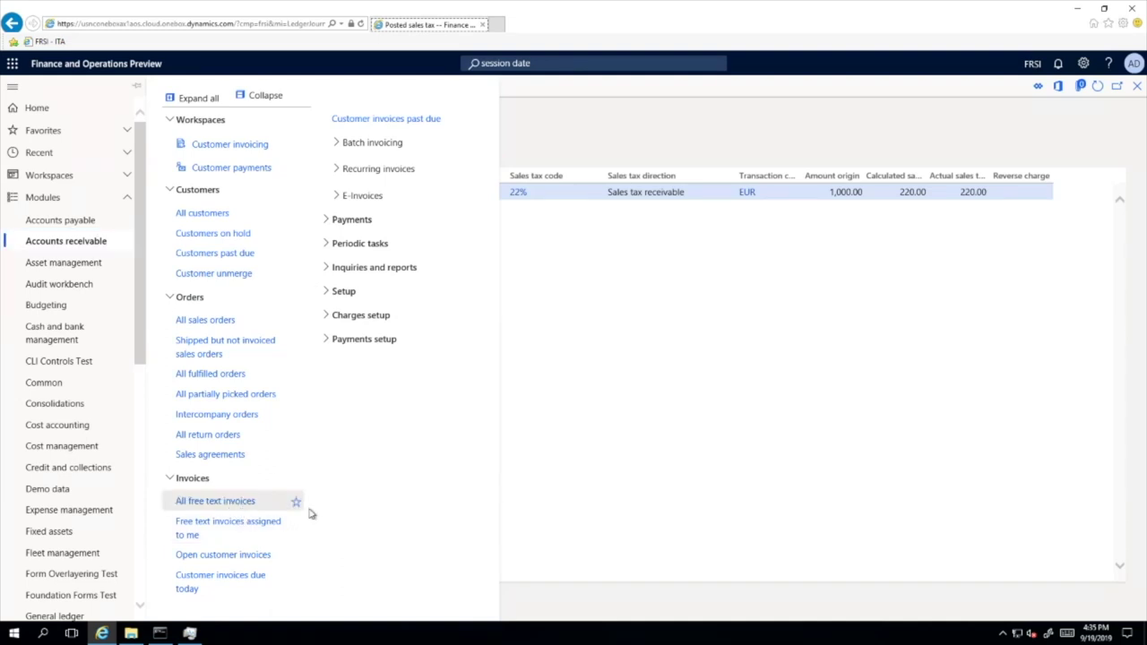
{"action": "left_click", "coordinate": [207, 504]}
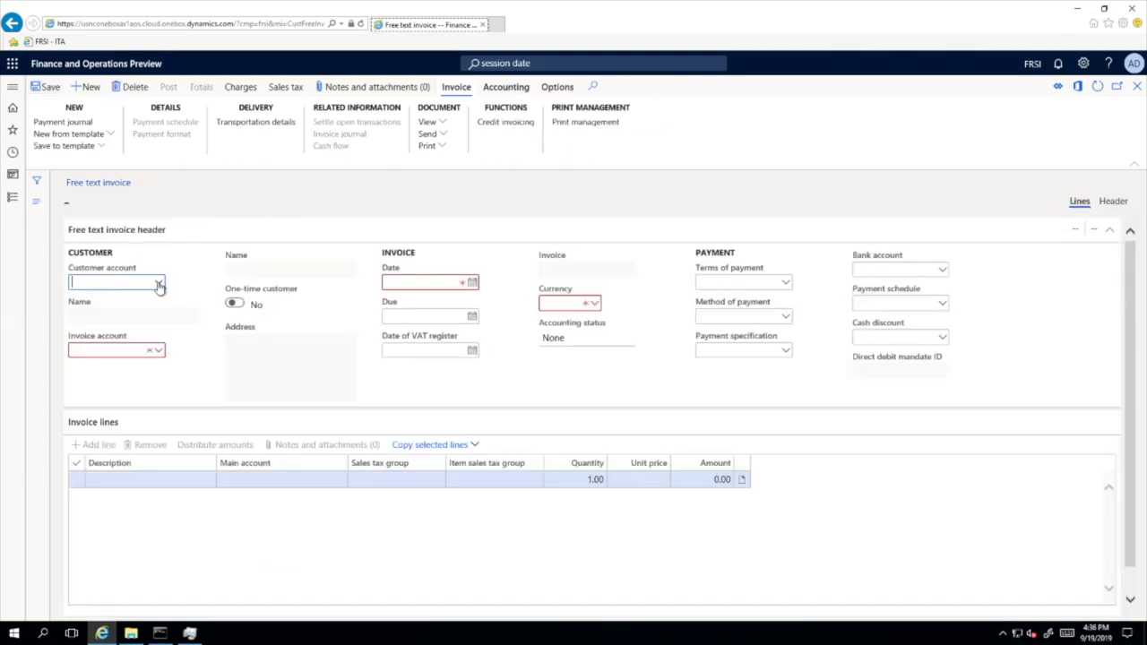
{"action": "left_click", "coordinate": [159, 285]}
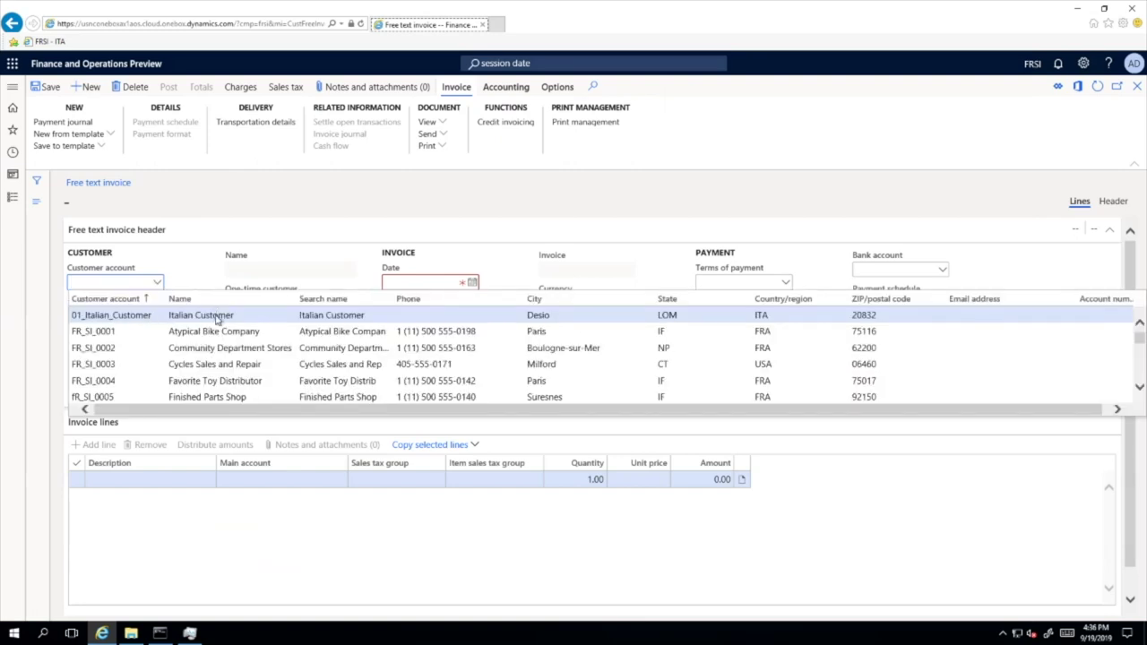
{"action": "left_click", "coordinate": [218, 319]}
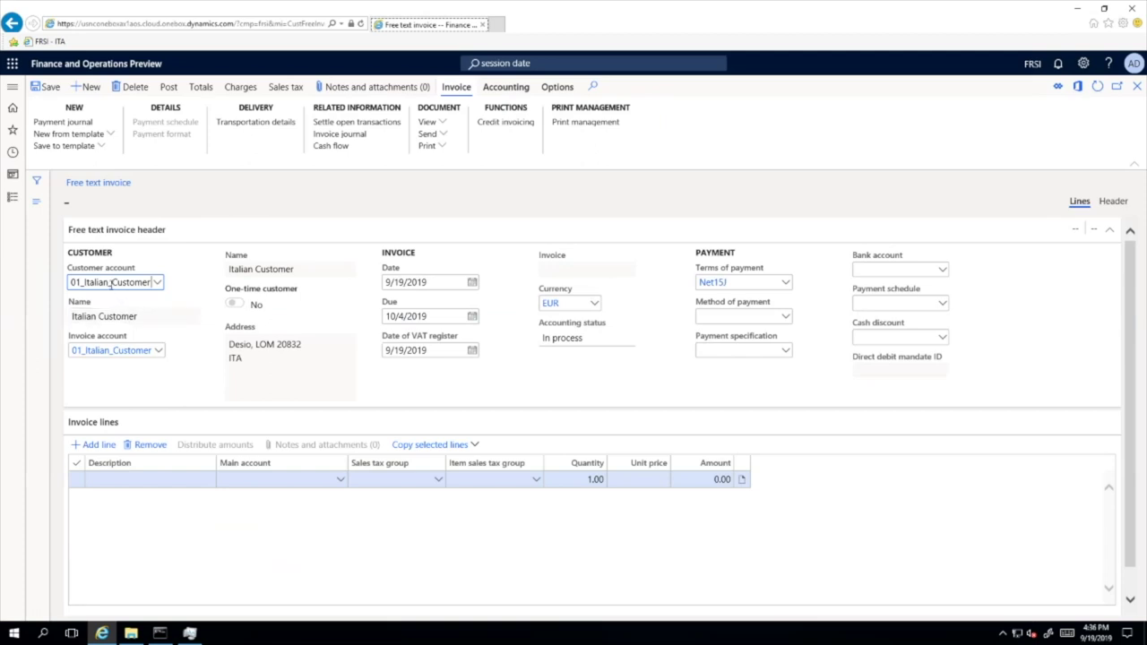
{"action": "left_click", "coordinate": [401, 350]}
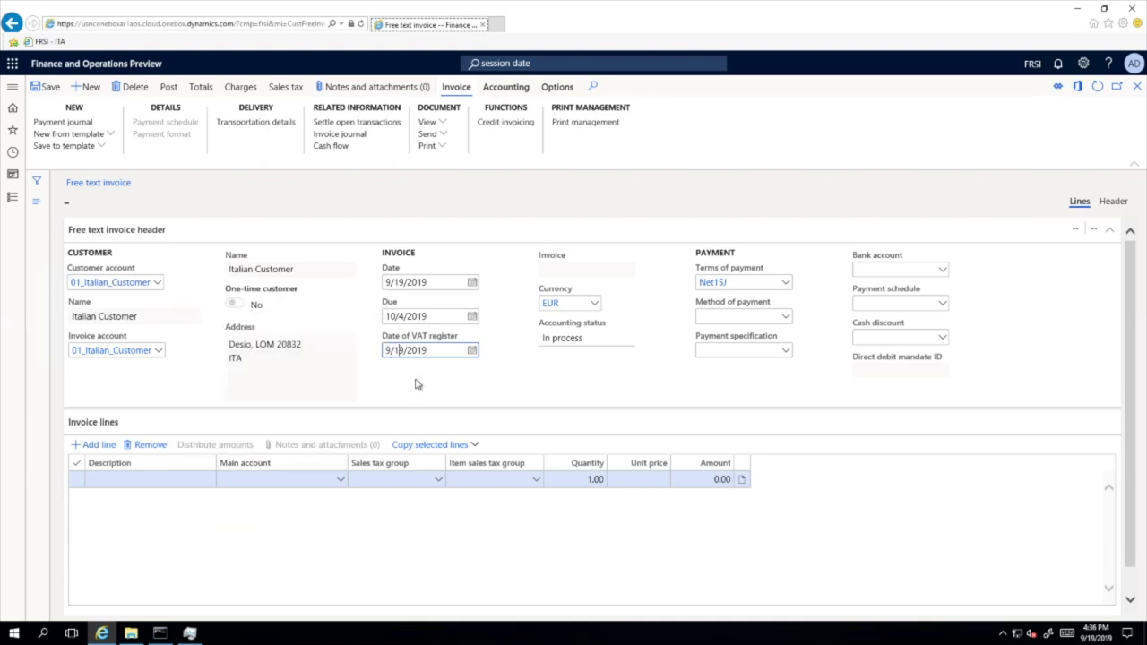
Step: Set the main account of the free text invoice line to 707030
{"action": "left_click", "coordinate": [279, 479]}
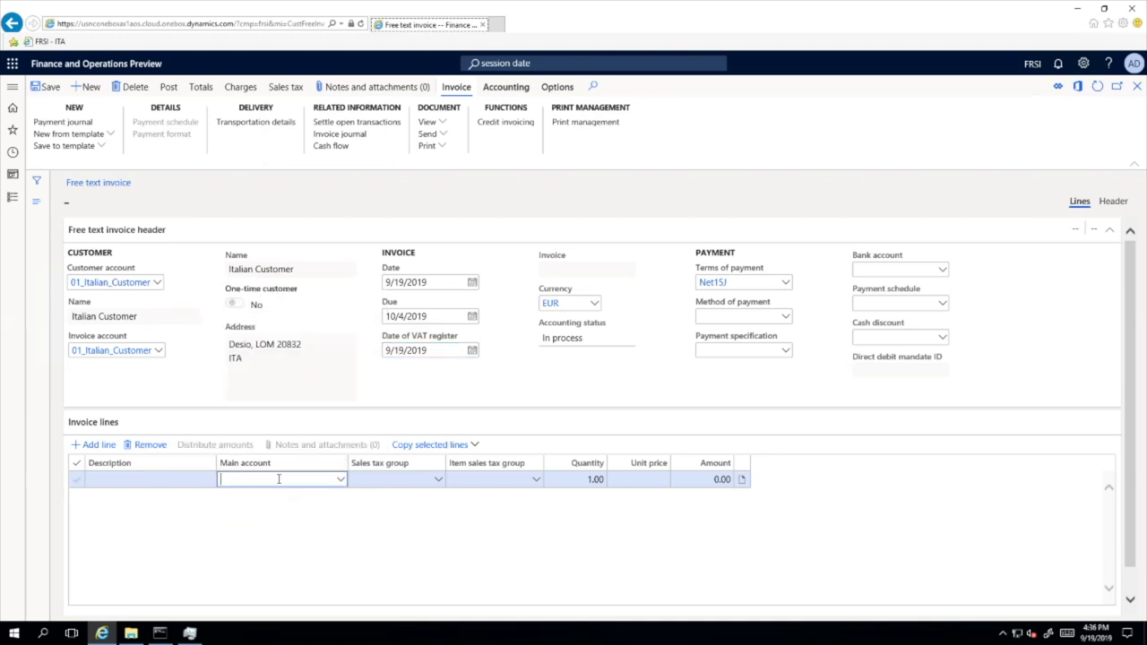
{"action": "type", "text": "7"}
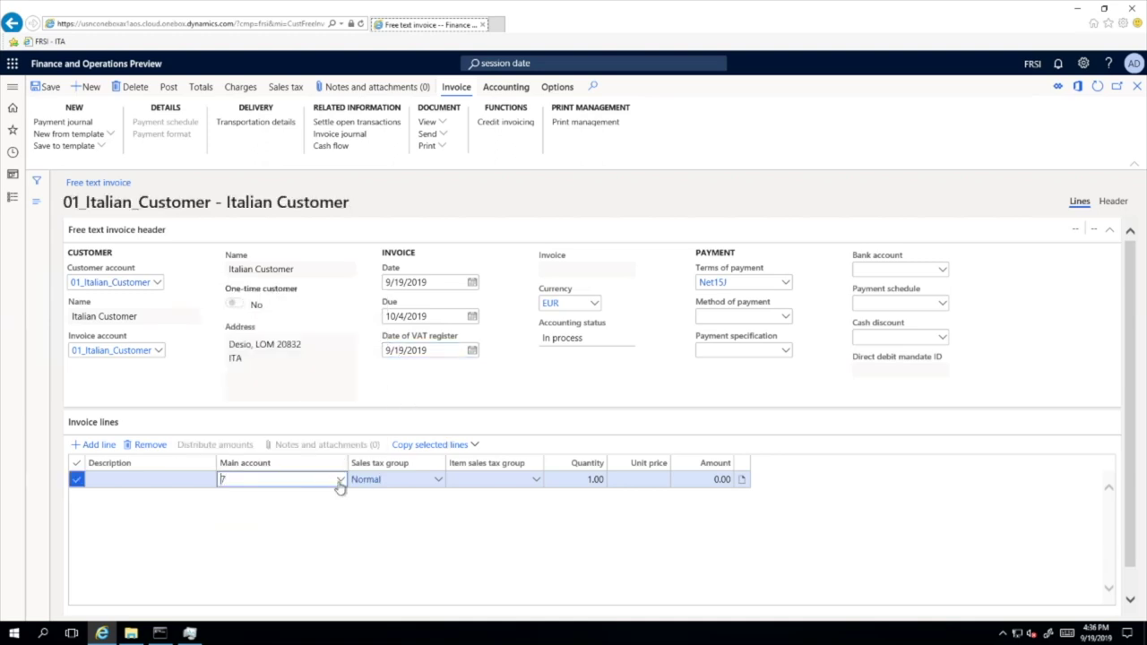
{"action": "left_click", "coordinate": [339, 486]}
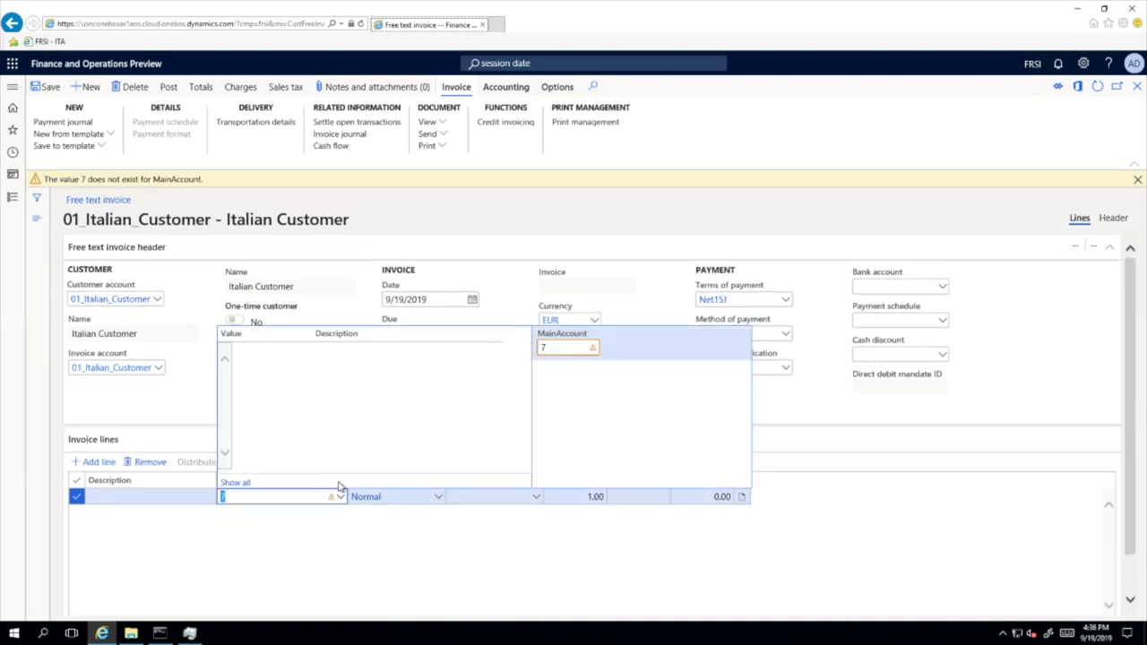
{"action": "left_click", "coordinate": [305, 432]}
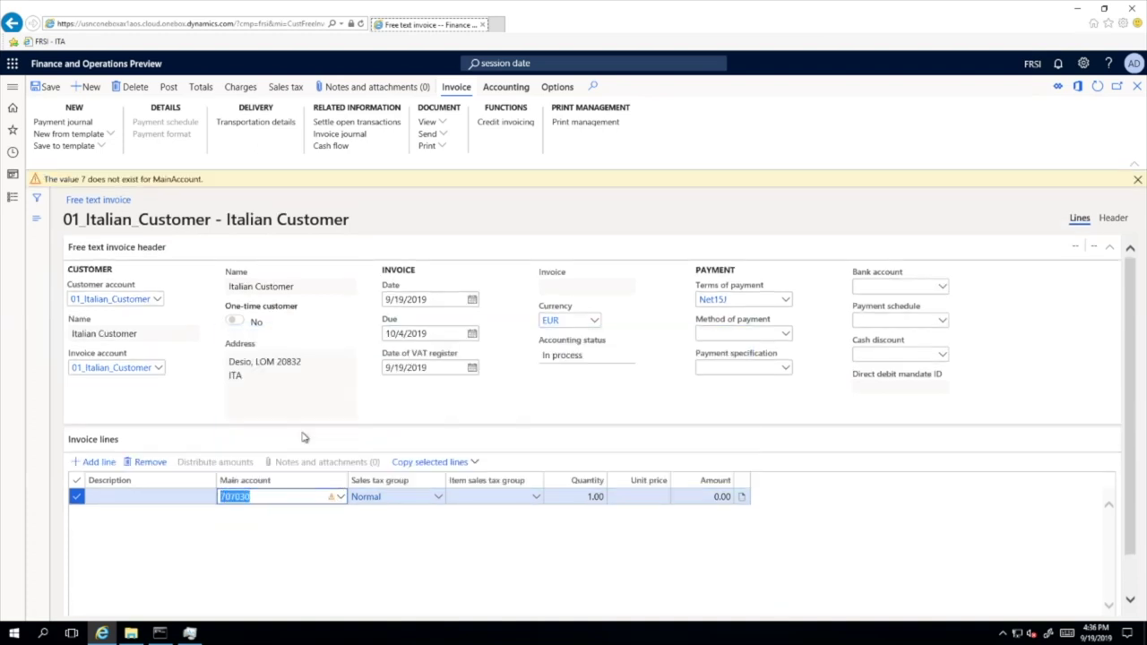
Step: Set the invoice line's item sales tax group to Full and its unit price to 300
{"action": "left_click", "coordinate": [532, 499]}
{"action": "type", "text": "NORMAL"}
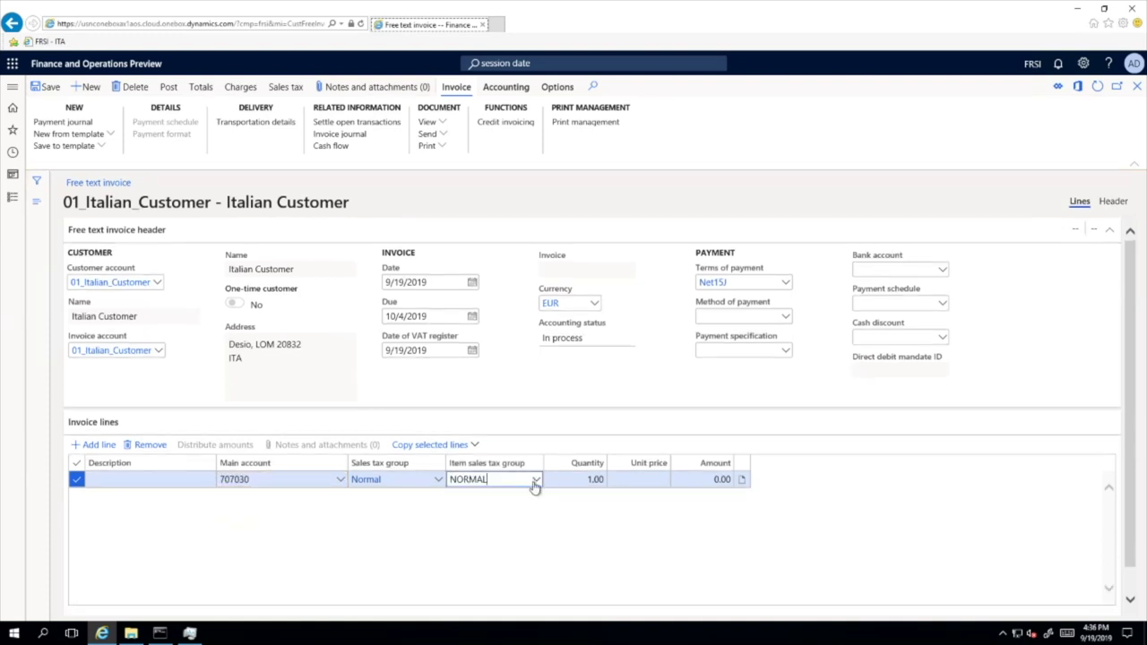
{"action": "left_click", "coordinate": [536, 481]}
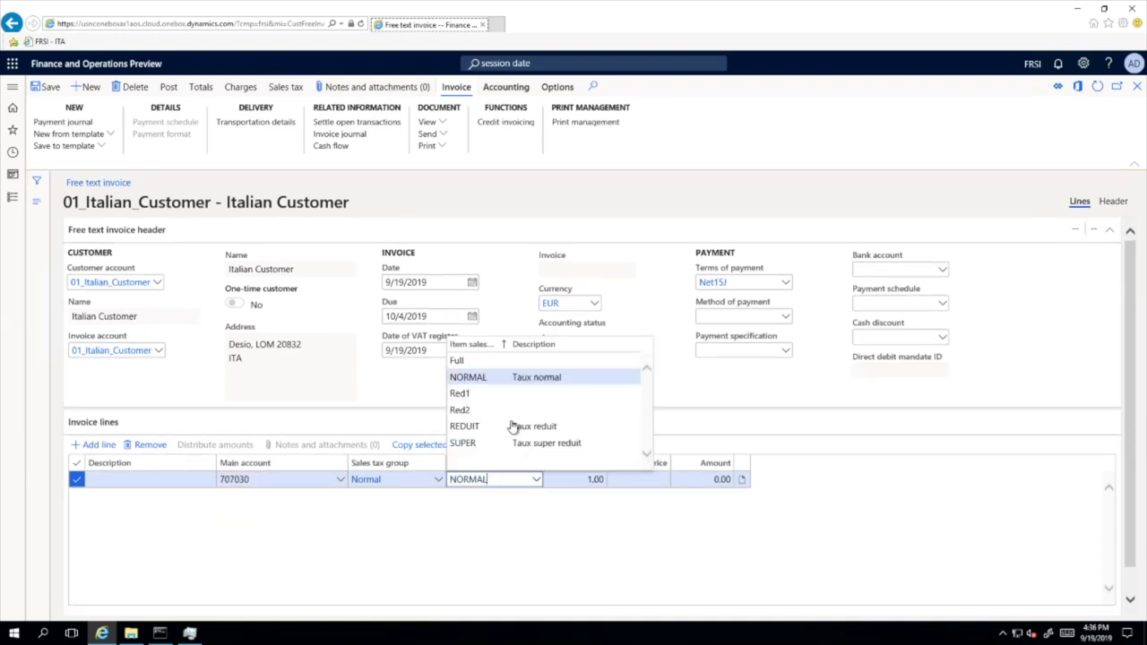
{"action": "key", "text": "Up"}
{"action": "key", "text": "Return"}
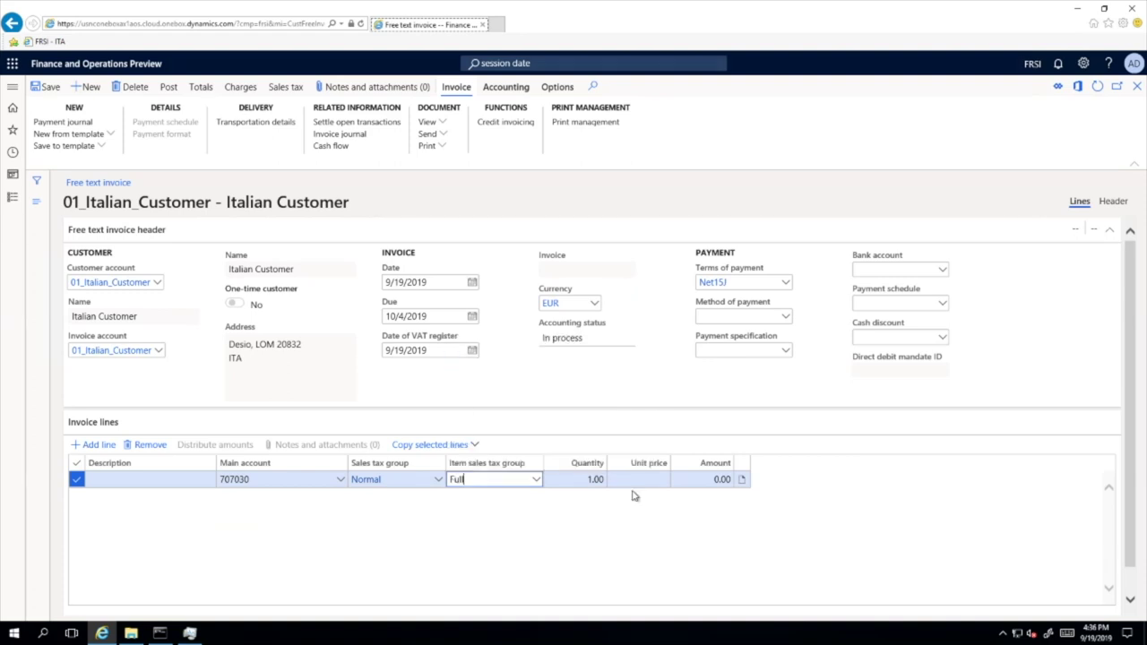
{"action": "left_click", "coordinate": [631, 480]}
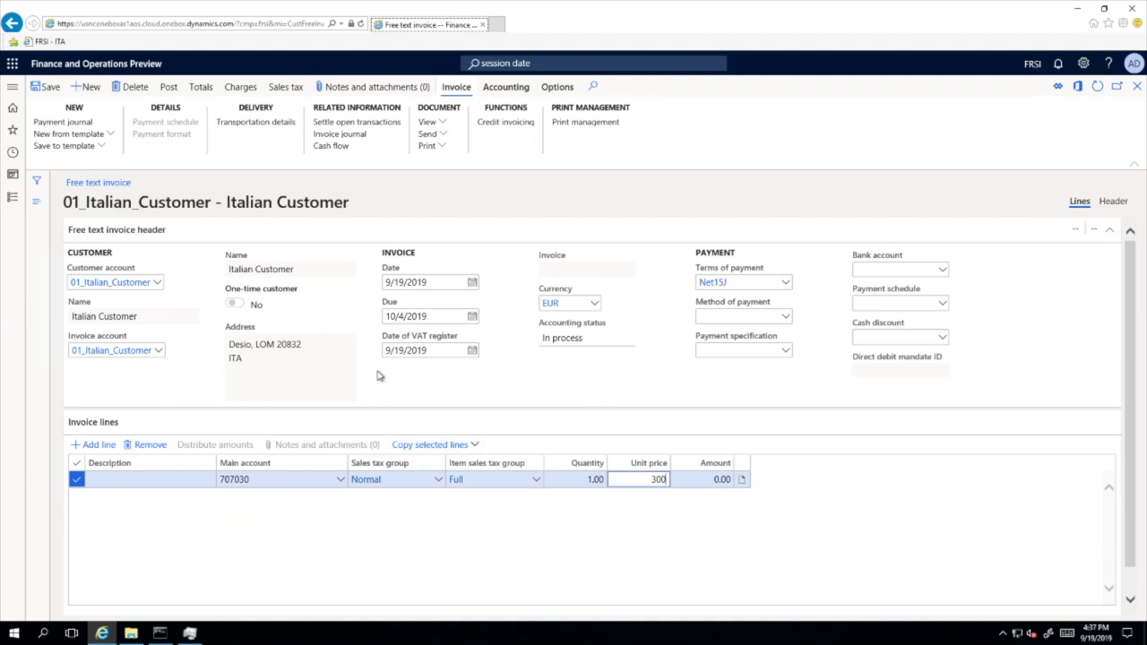
Step: Post the free text invoice without printing and open a duplicate of the page in a second browser tab
{"action": "left_click", "coordinate": [169, 89]}
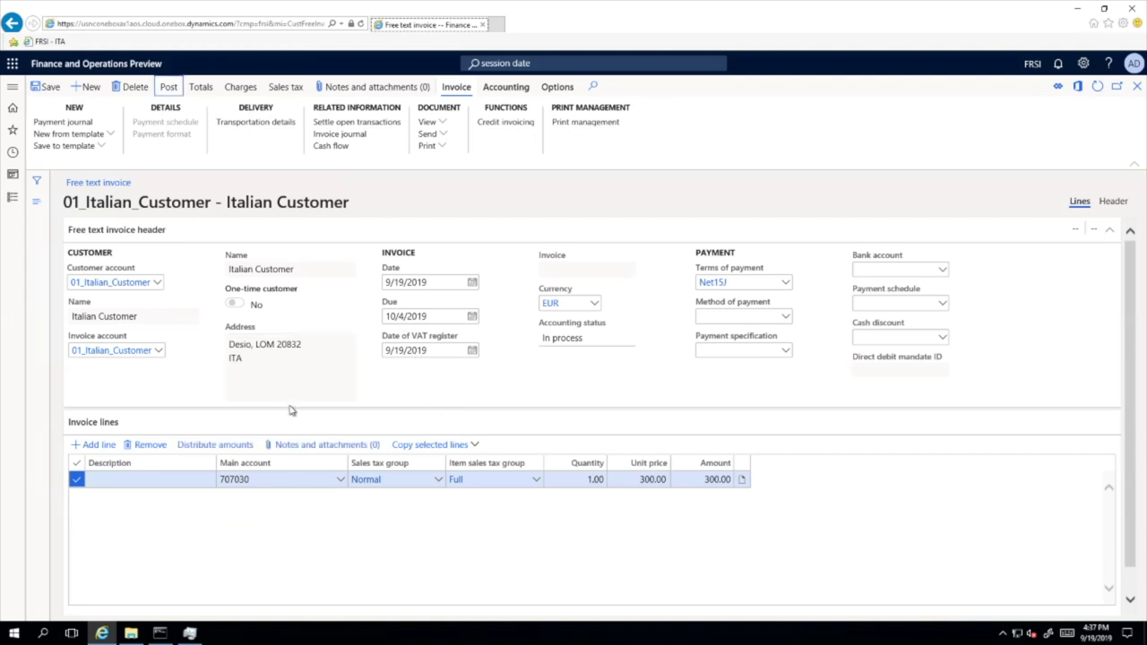
{"action": "left_click", "coordinate": [169, 87]}
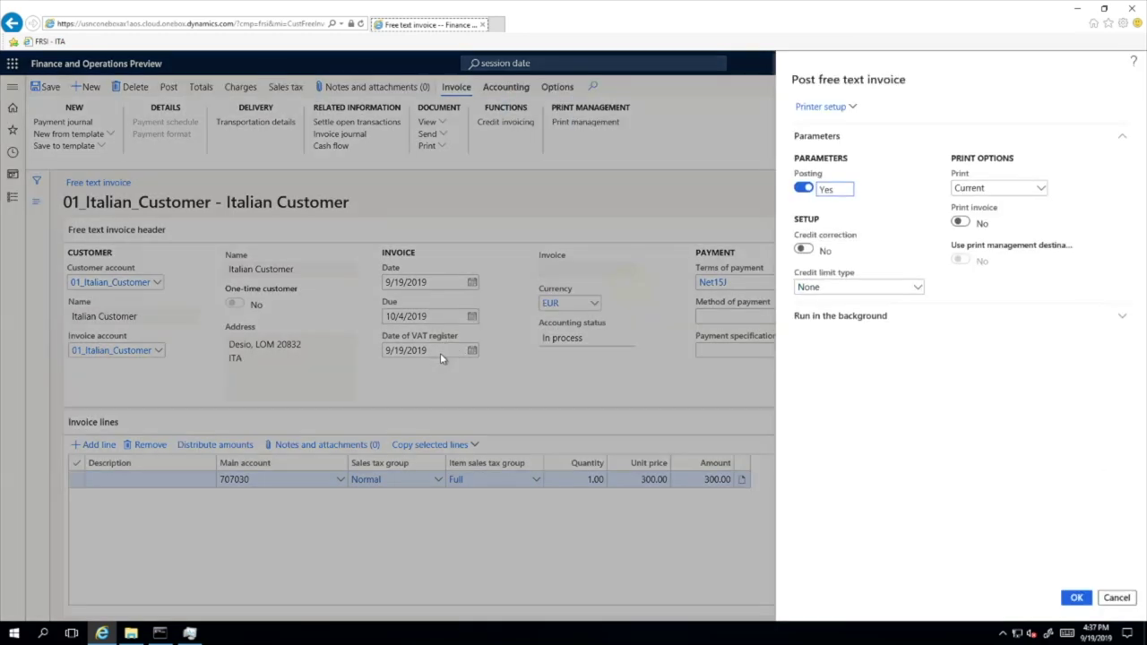
{"action": "left_click", "coordinate": [1077, 598]}
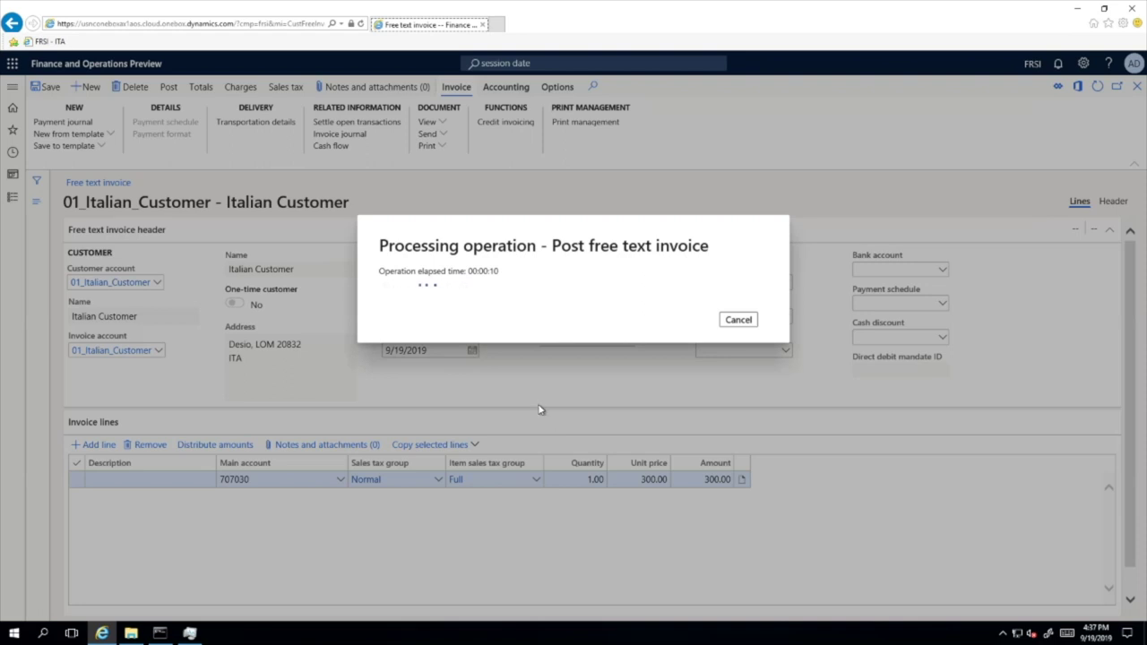
{"action": "right_click", "coordinate": [440, 27]}
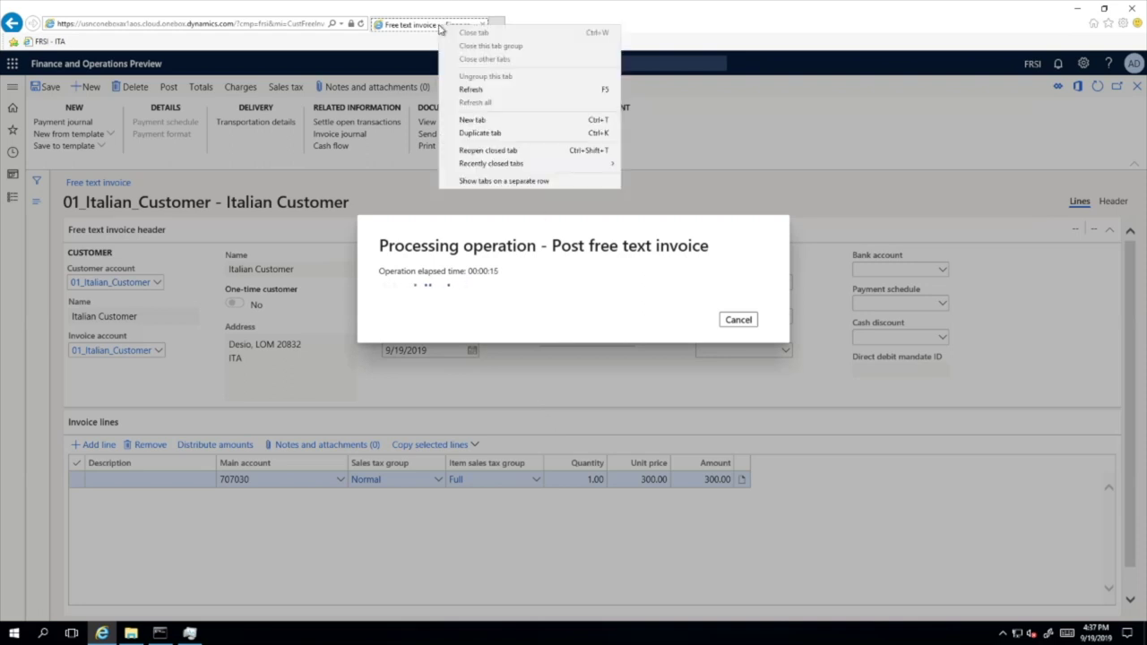
{"action": "left_click", "coordinate": [488, 133]}
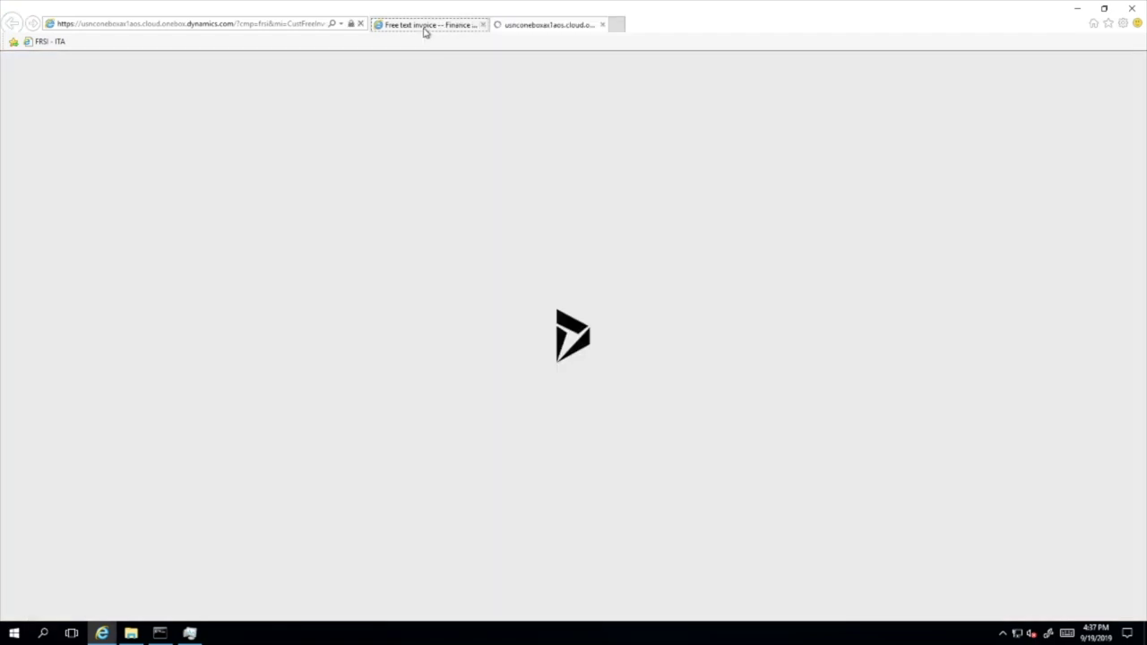
Step: Review the posted sales tax of the free text invoice, including its sales tax book and book section
{"action": "left_click", "coordinate": [425, 28]}
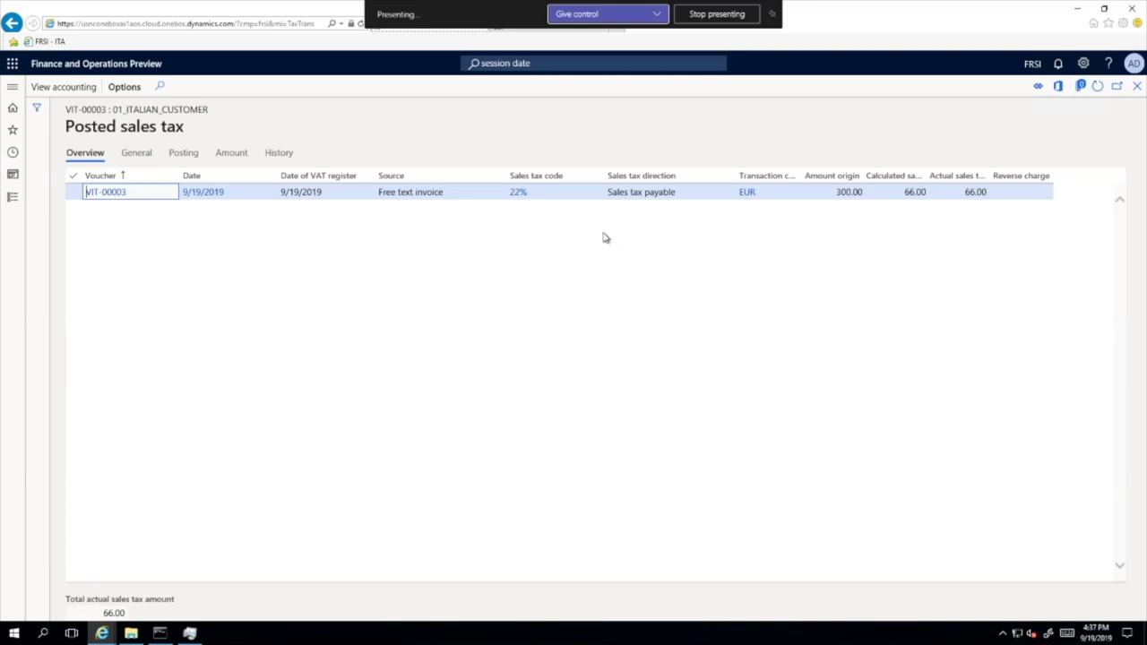
{"action": "left_click", "coordinate": [185, 153]}
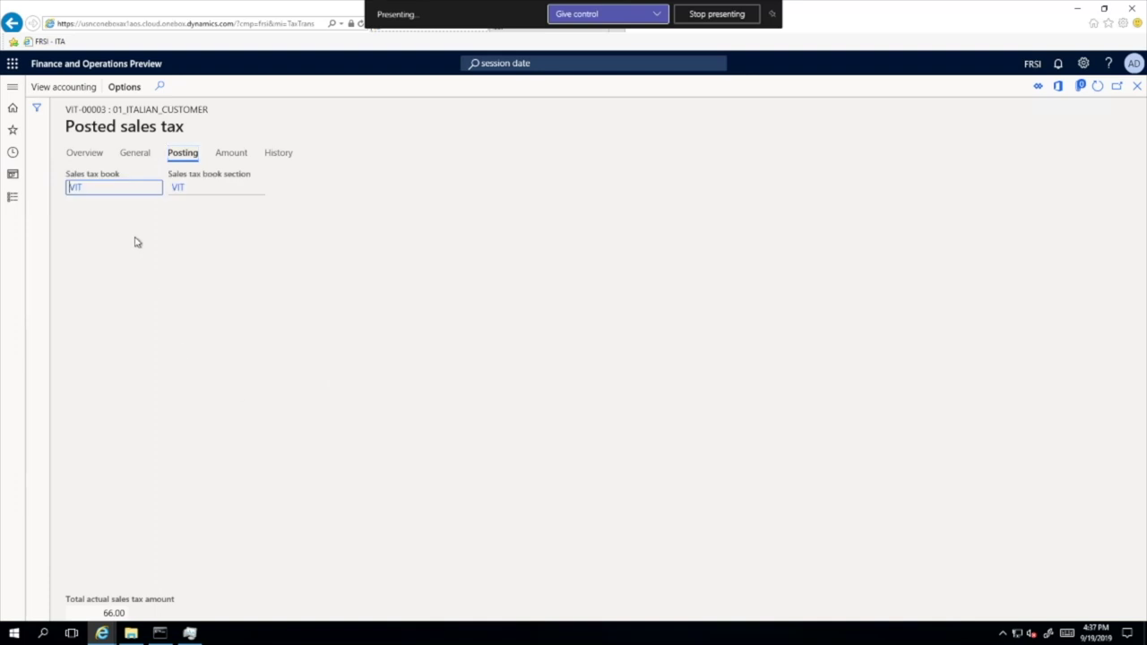
{"action": "left_click", "coordinate": [85, 154]}
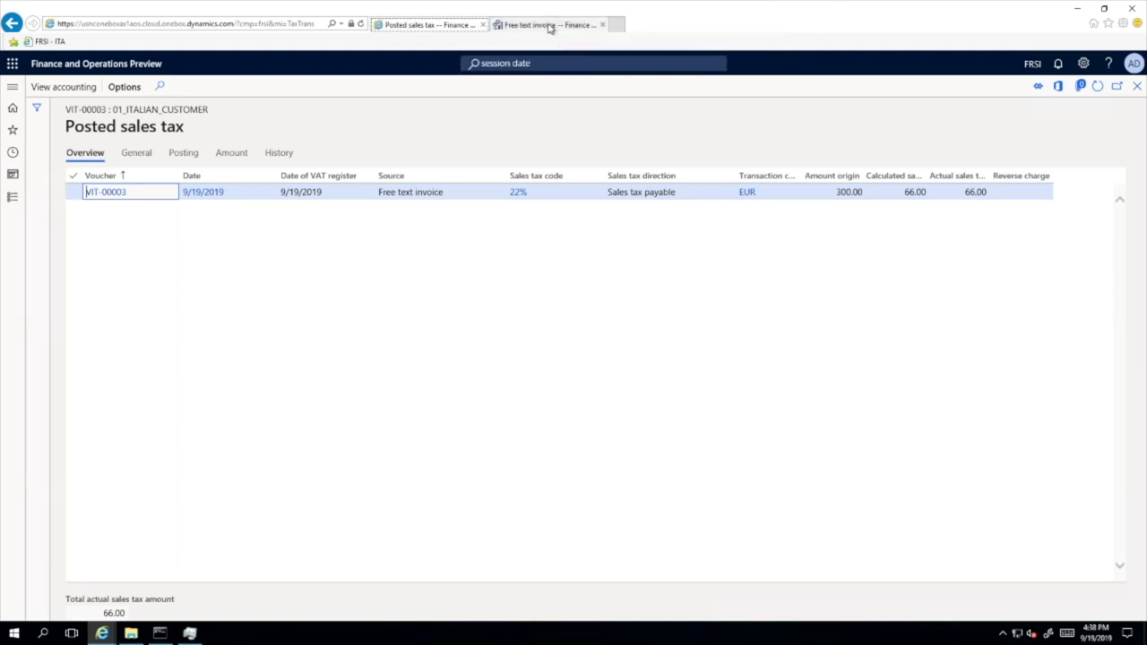
Step: In the duplicated page, set the Date of VAT register filling of the Normal sales tax group to Last delivery date and save it
{"action": "left_click", "coordinate": [549, 26]}
{"action": "left_click", "coordinate": [13, 86]}
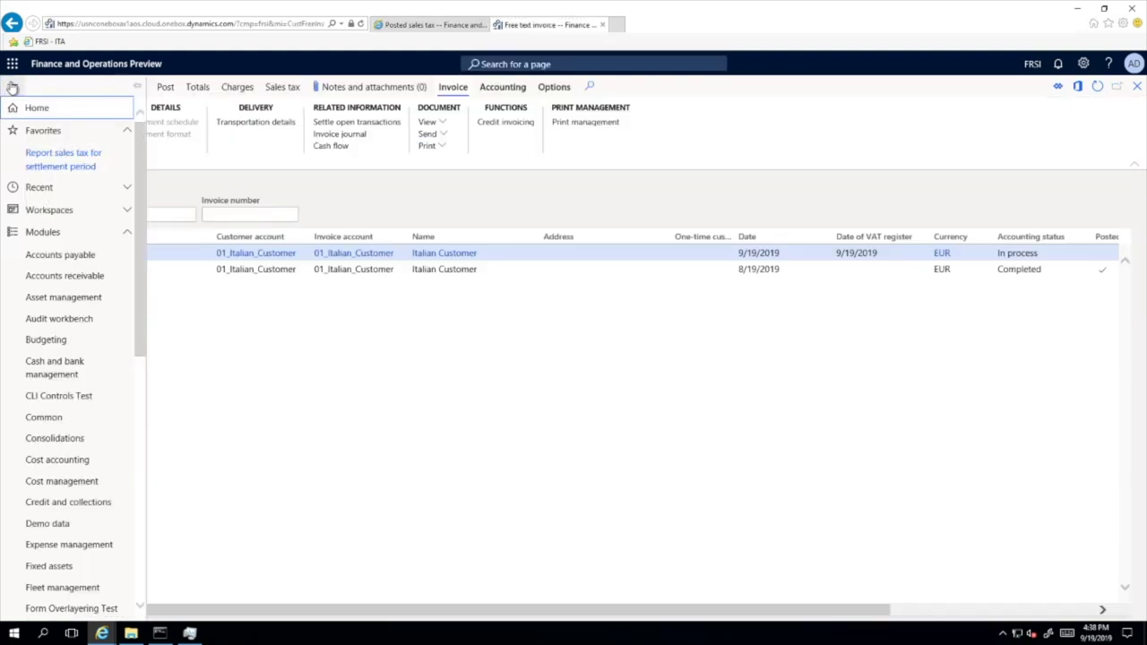
{"action": "scroll", "coordinate": [89, 466], "scroll_direction": "down", "scroll_amount": 6}
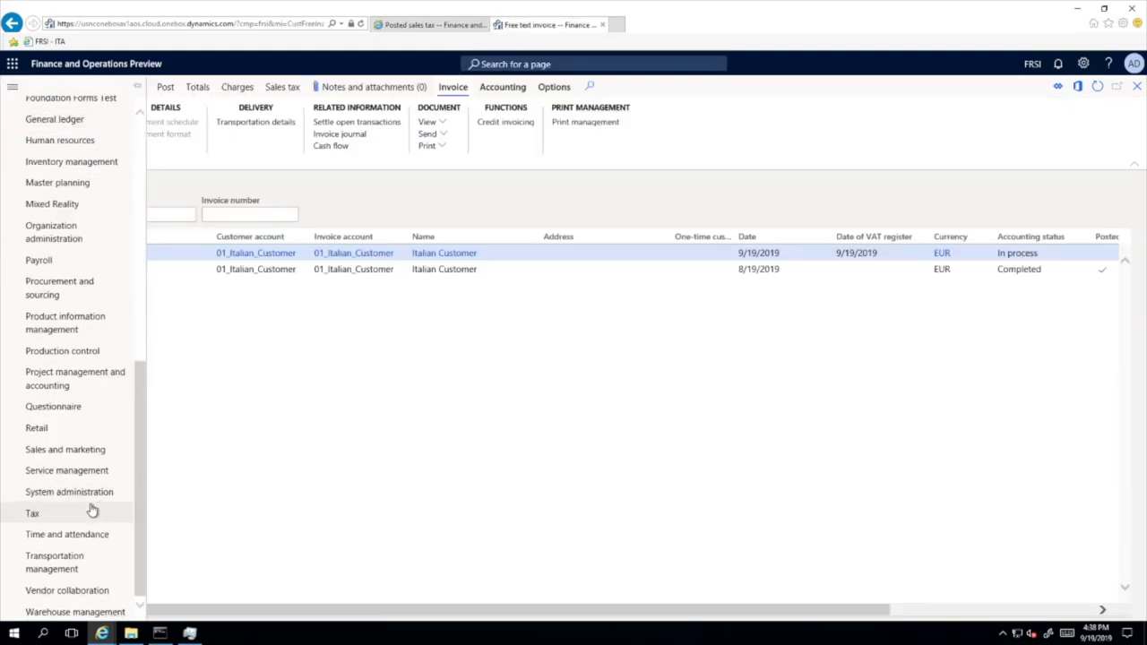
{"action": "left_click", "coordinate": [61, 515]}
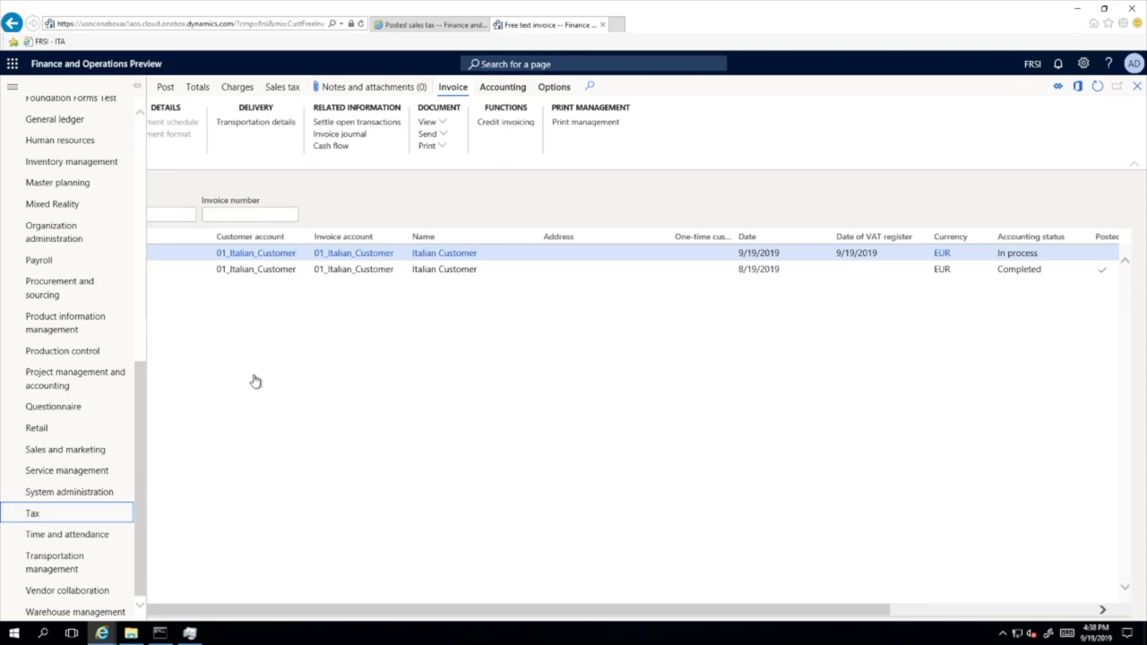
{"action": "left_click", "coordinate": [213, 190]}
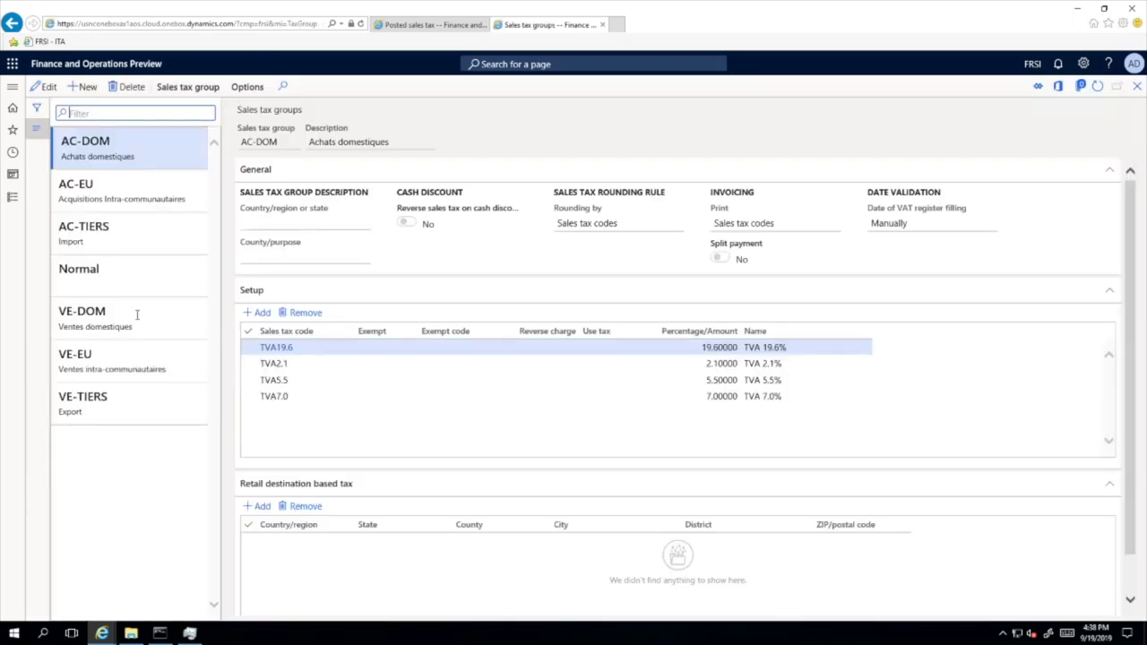
{"action": "left_click", "coordinate": [100, 276]}
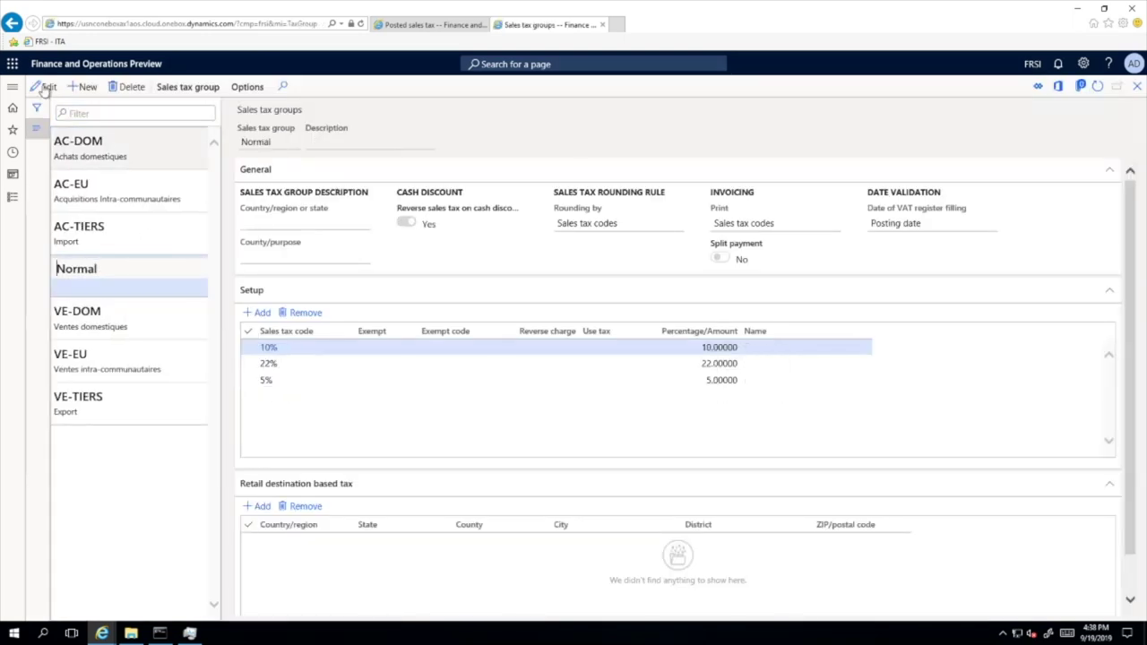
{"action": "left_click", "coordinate": [995, 225]}
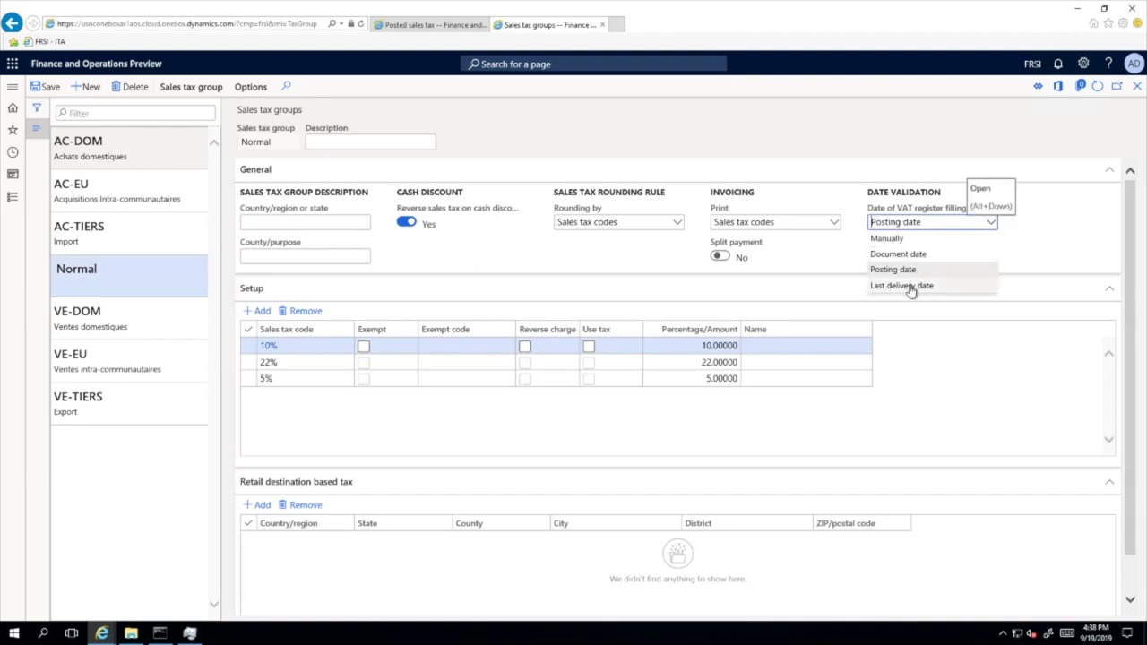
{"action": "left_click", "coordinate": [917, 284]}
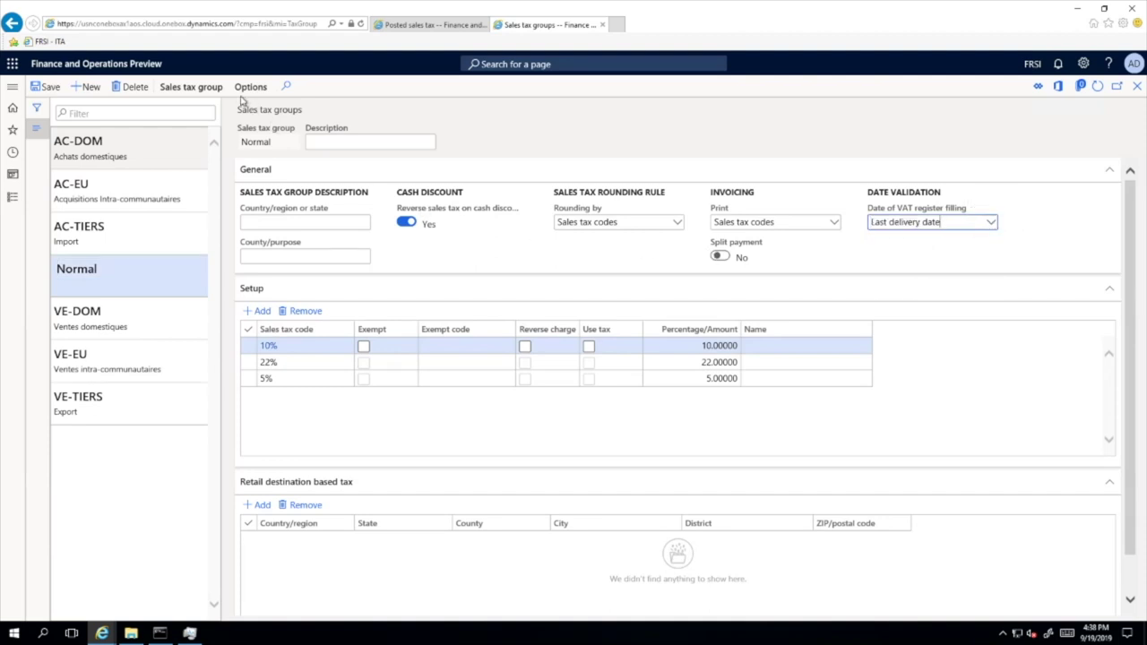
{"action": "left_click", "coordinate": [45, 87]}
Step: Open the product receipt journal of the Italian Vendor's purchase order from Accounts payable, working in the original browser page
{"action": "left_click", "coordinate": [432, 24]}
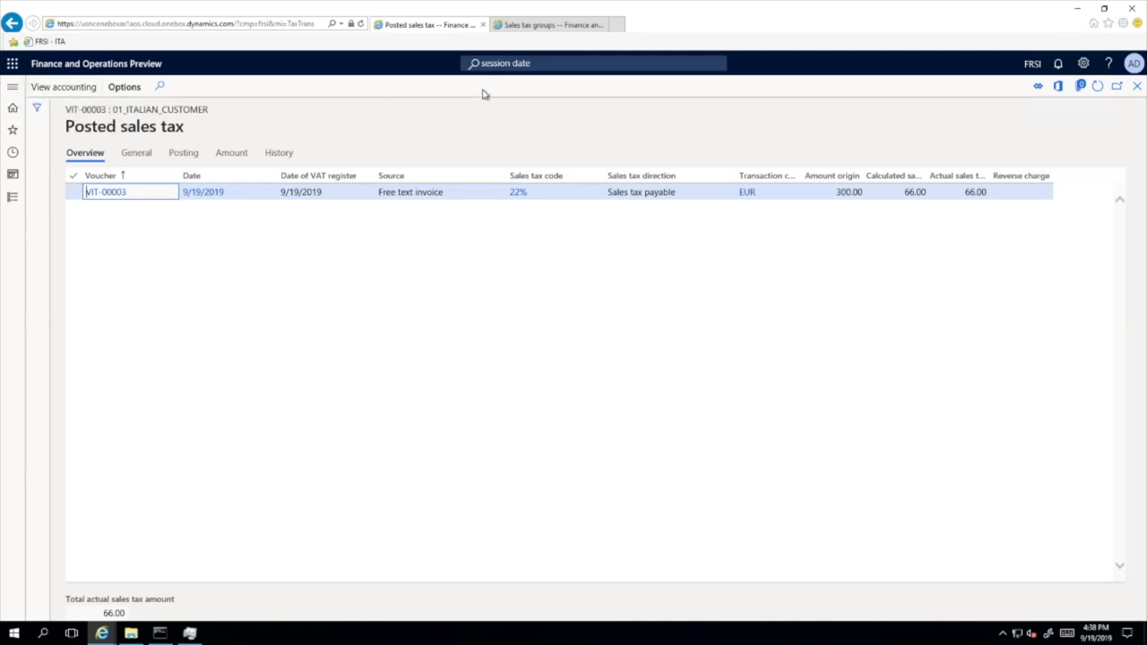
{"action": "left_click", "coordinate": [542, 64]}
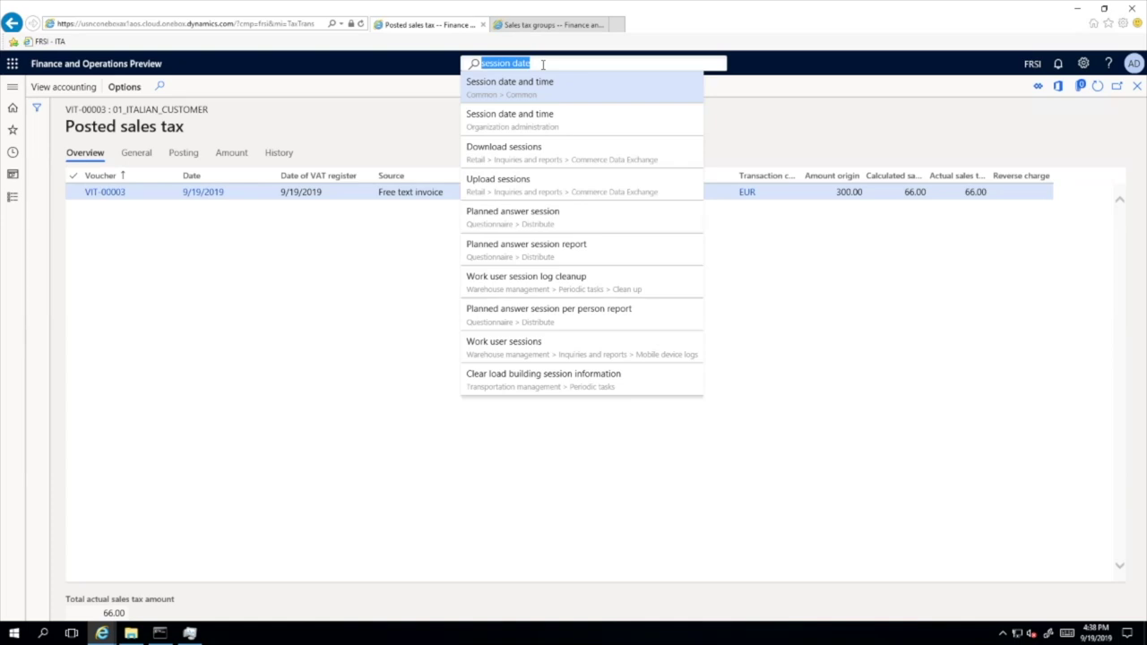
{"action": "left_click", "coordinate": [901, 350]}
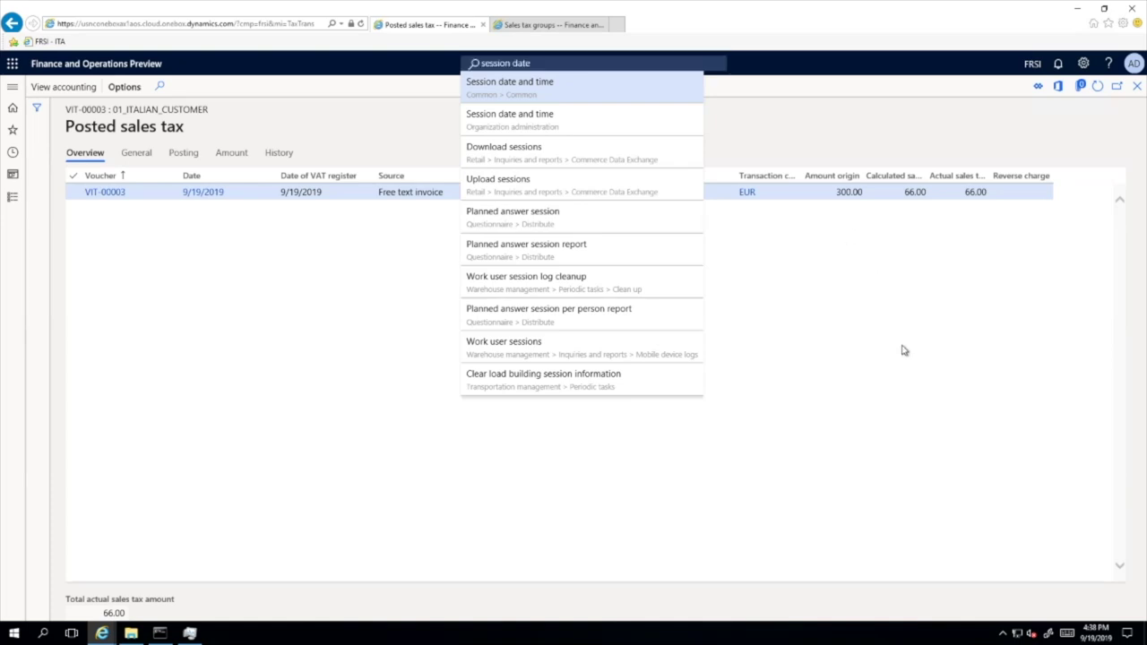
{"action": "left_click", "coordinate": [13, 87]}
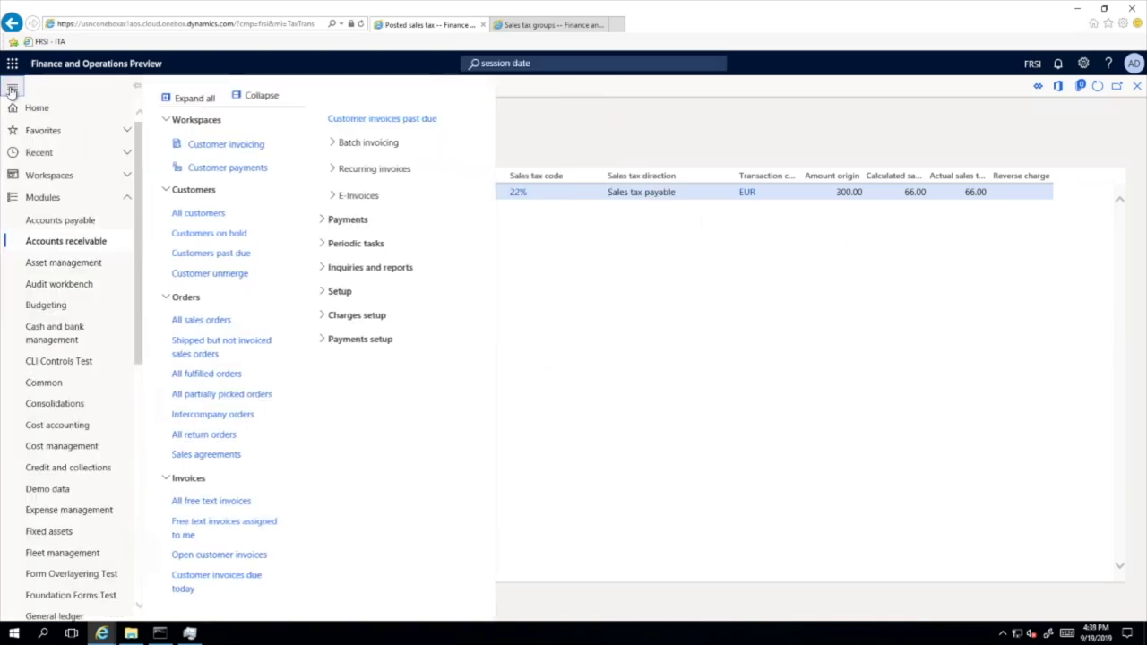
{"action": "left_click", "coordinate": [56, 222]}
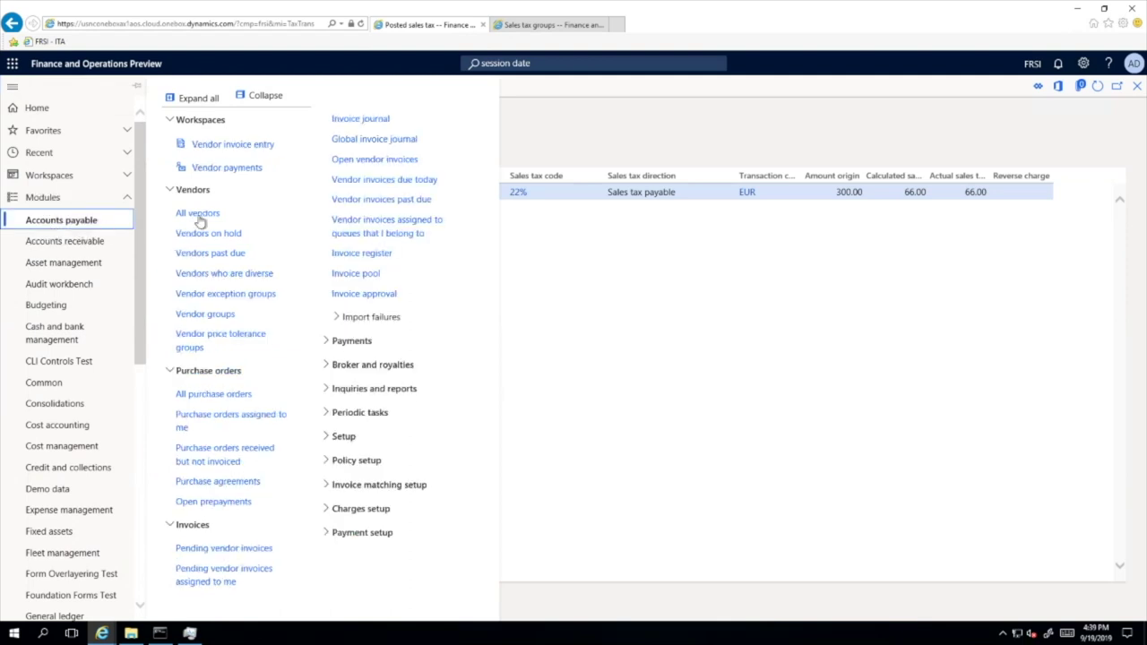
{"action": "left_click", "coordinate": [223, 399]}
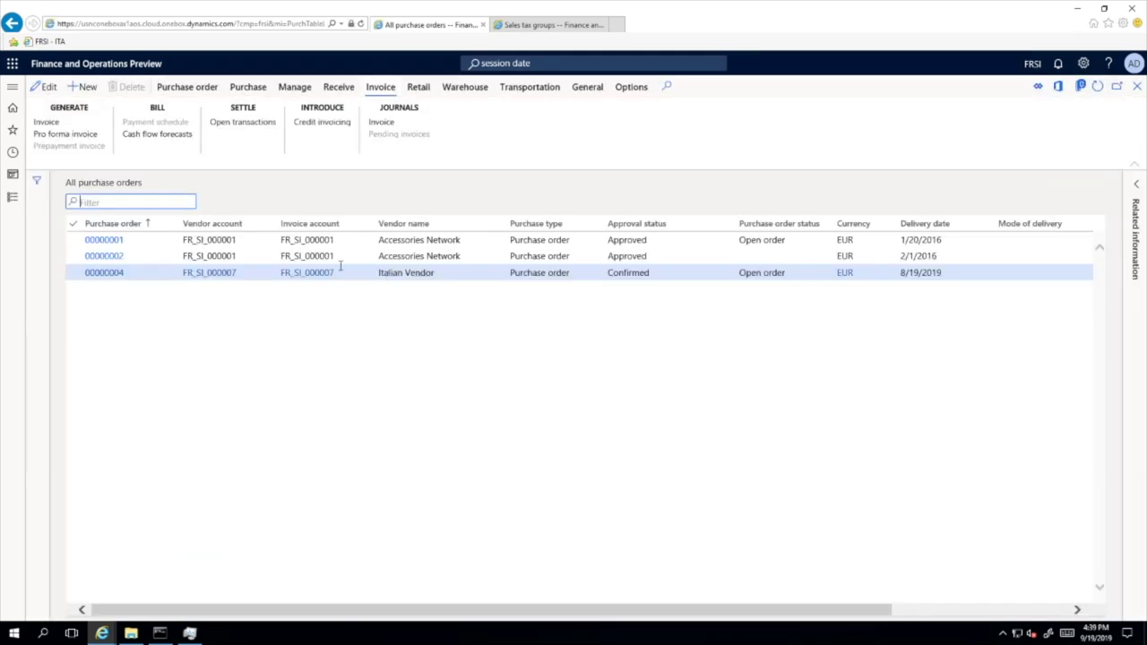
{"action": "left_click", "coordinate": [336, 87]}
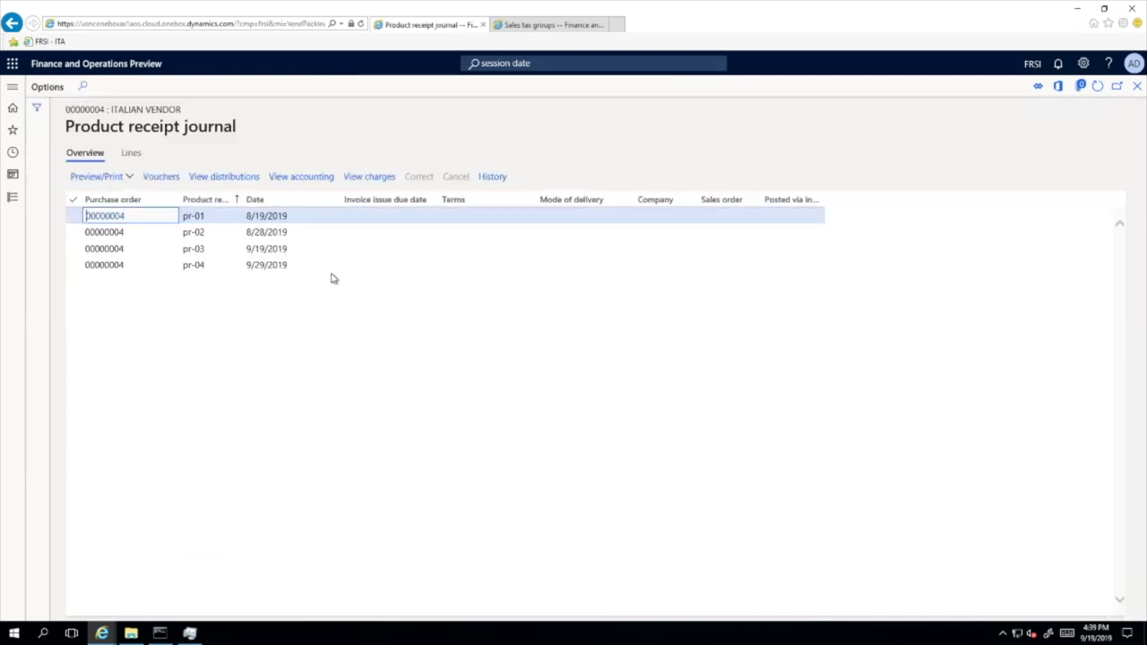
Step: Check the posting dates of product receipts pr-02, pr-03 and pr-04 in the journal
{"action": "left_click", "coordinate": [288, 232]}
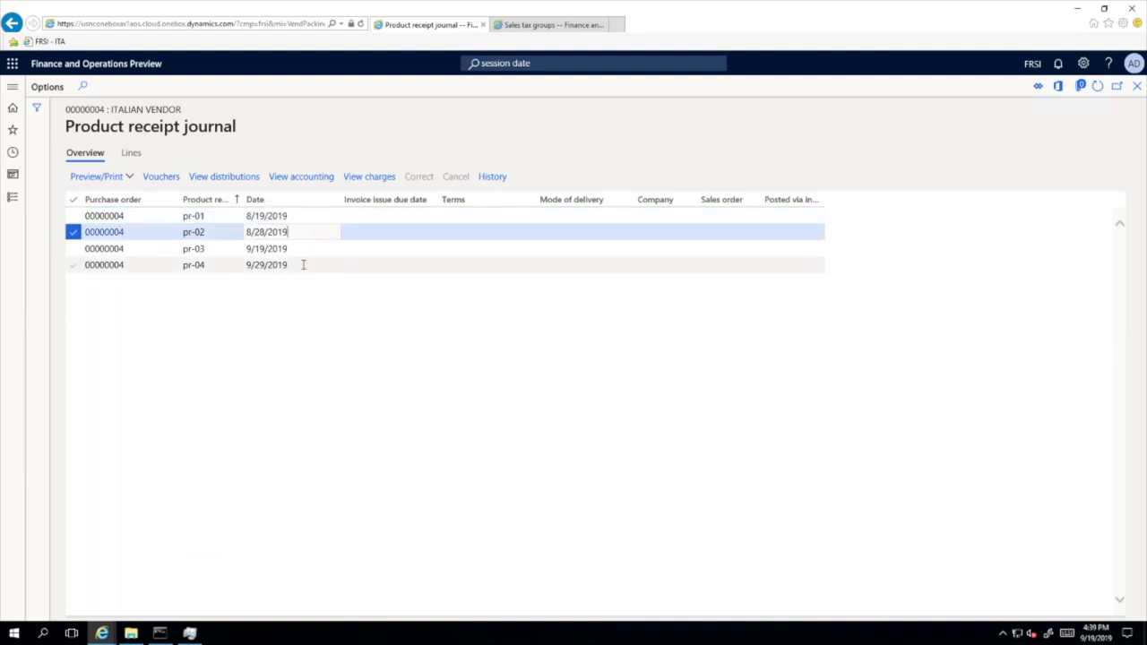
{"action": "left_click", "coordinate": [269, 248]}
{"action": "left_click", "coordinate": [281, 265]}
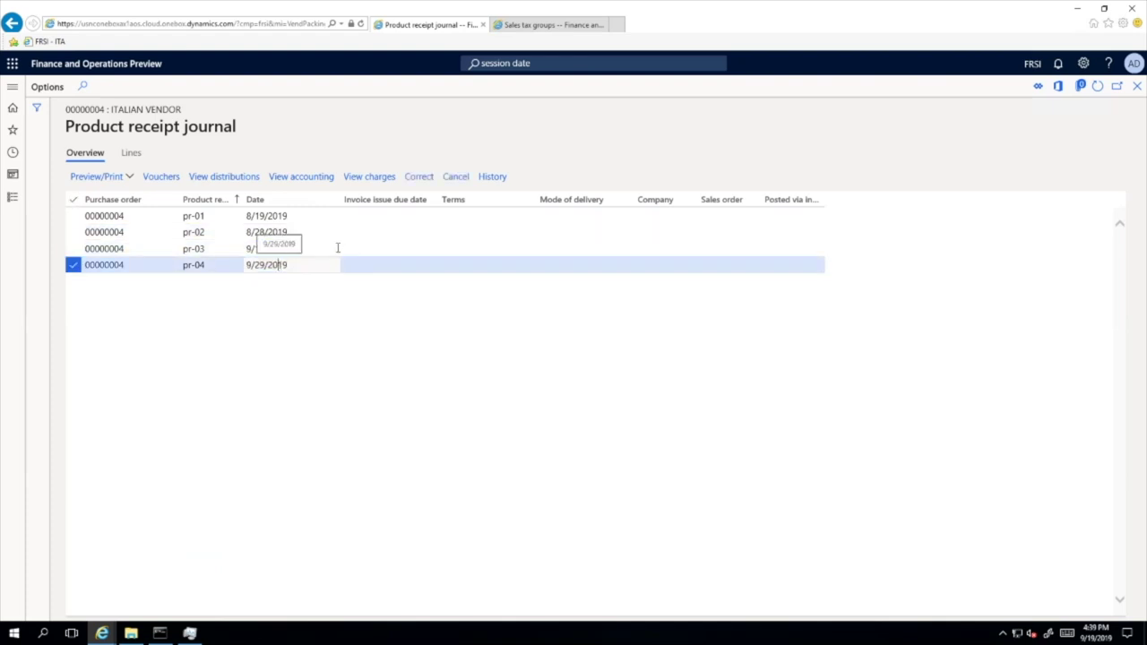
{"action": "left_click", "coordinate": [253, 251]}
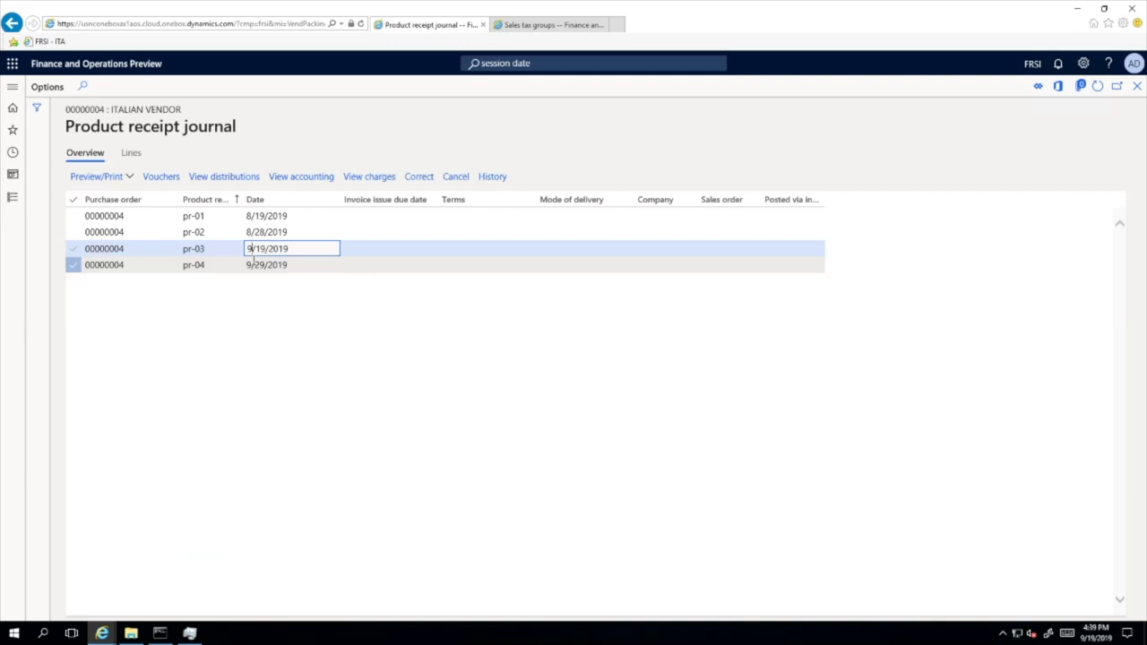
{"action": "left_click", "coordinate": [254, 264]}
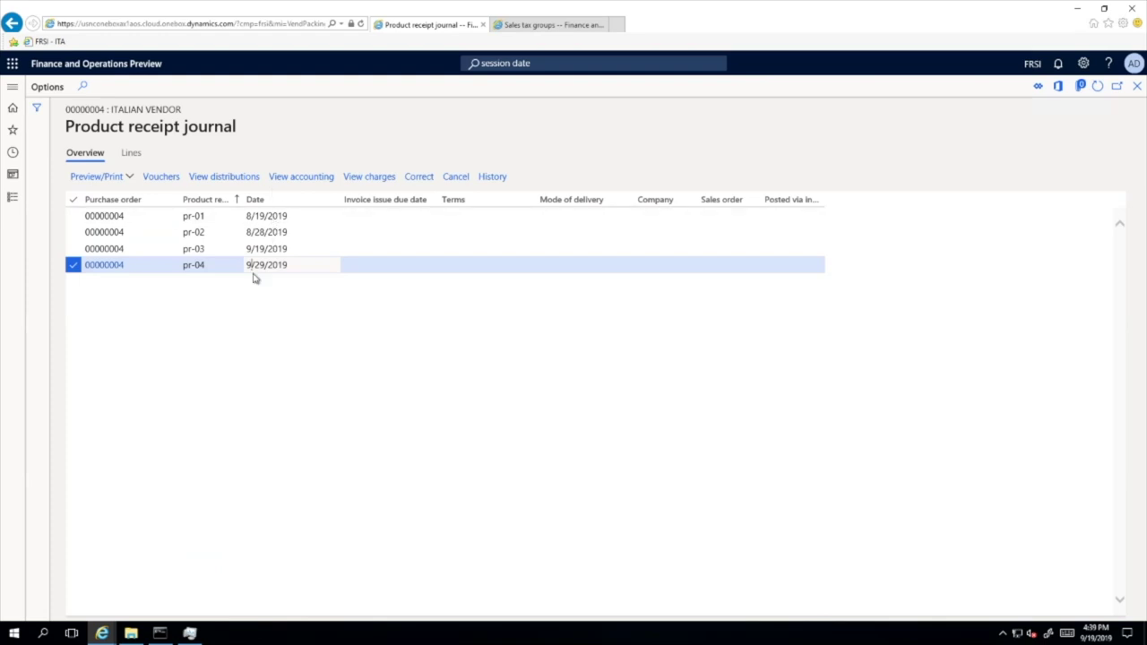
{"action": "left_click_drag", "start_coordinate": [278, 265], "coordinate": [289, 264]}
Step: Open the Session date and time settings, set the session date to 10/02/2019 and apply it
{"action": "left_click", "coordinate": [536, 65]}
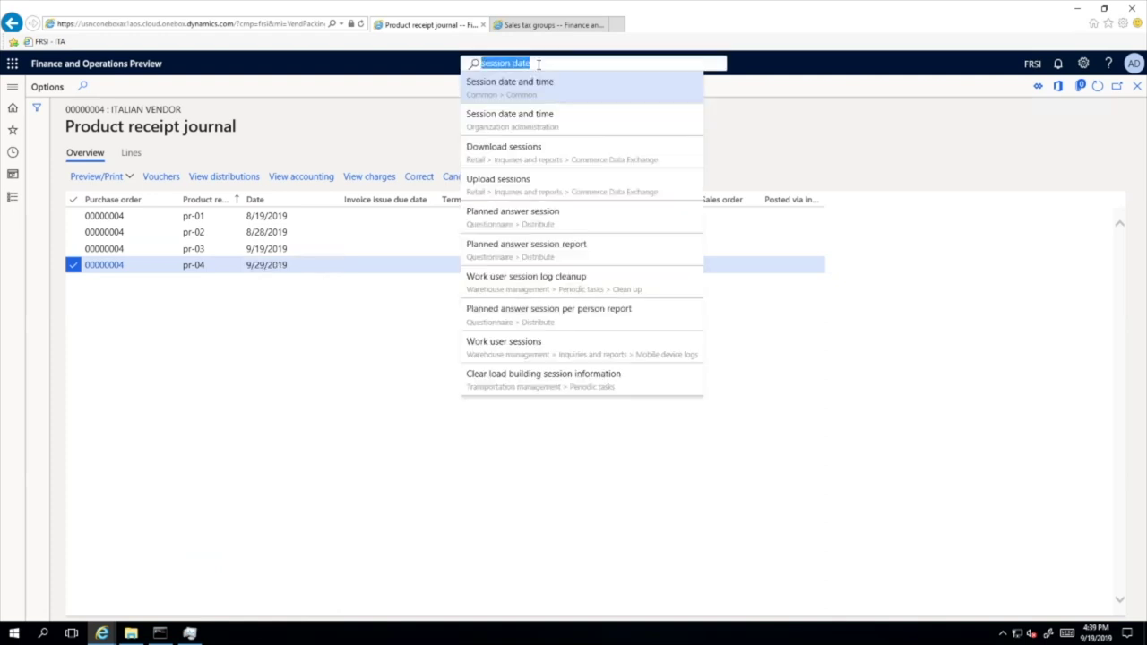
{"action": "key", "text": "Escape"}
{"action": "key", "text": "Escape"}
{"action": "key", "text": "Escape"}
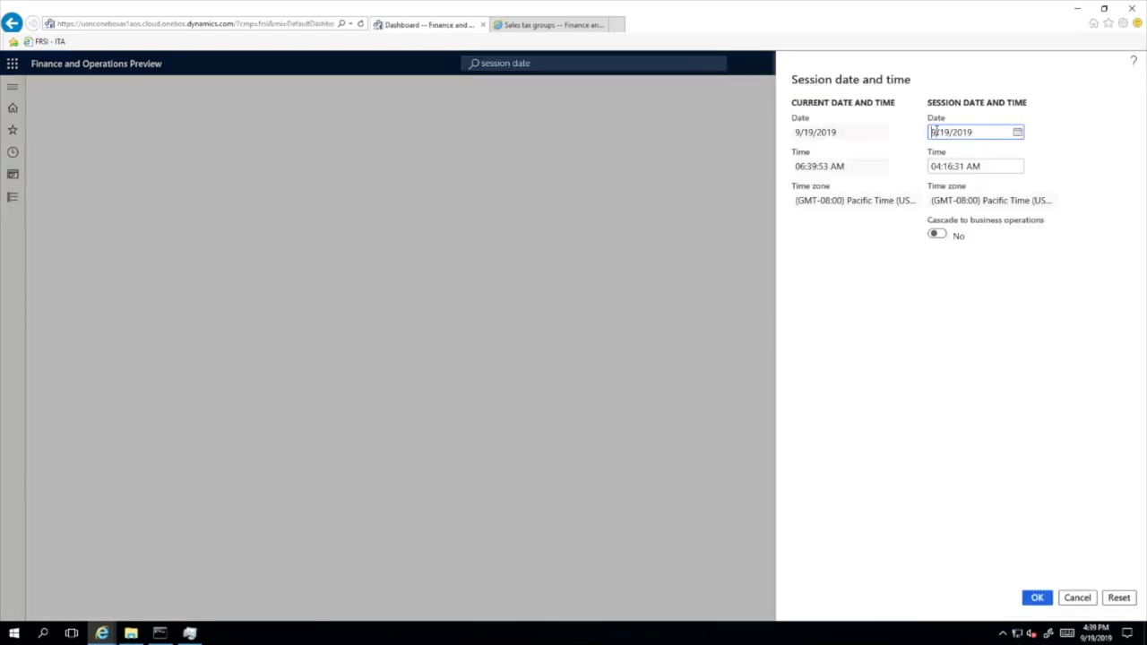
{"action": "key", "text": "Delete"}
{"action": "type", "text": "10"}
{"action": "key", "text": "Delete"}
{"action": "key", "text": "Delete"}
{"action": "key", "text": "Delete"}
{"action": "type", "text": "02/"}
{"action": "key", "text": "Return"}
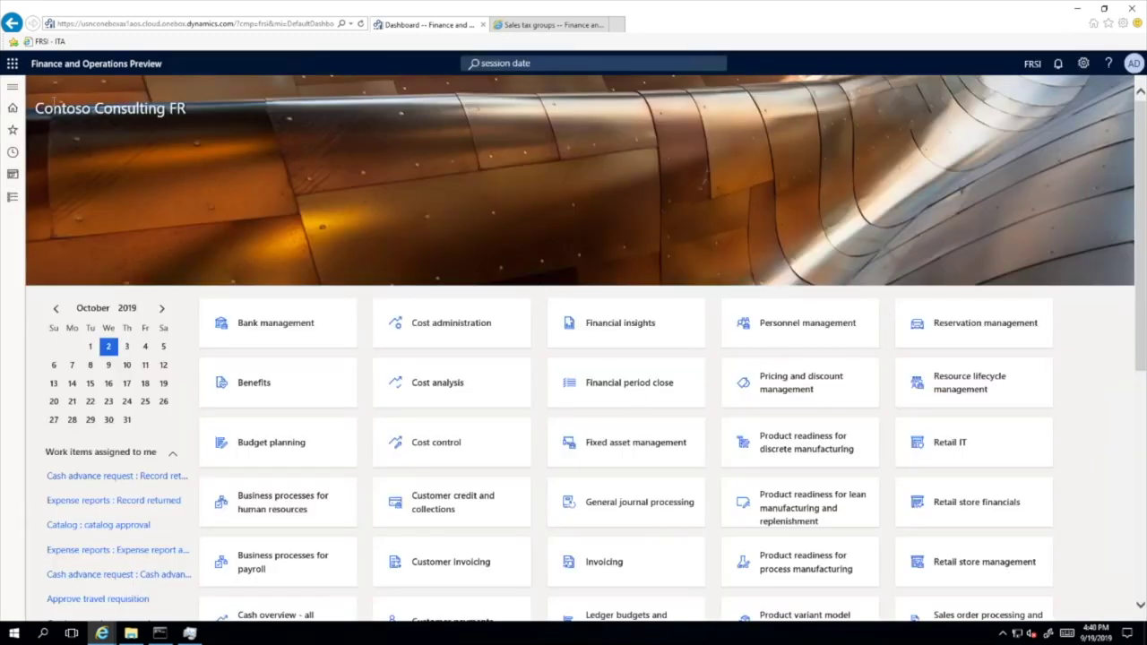
Step: From all purchase orders in Accounts payable, generate a vendor invoice for the Italian Vendor's purchase order
{"action": "left_click", "coordinate": [13, 86]}
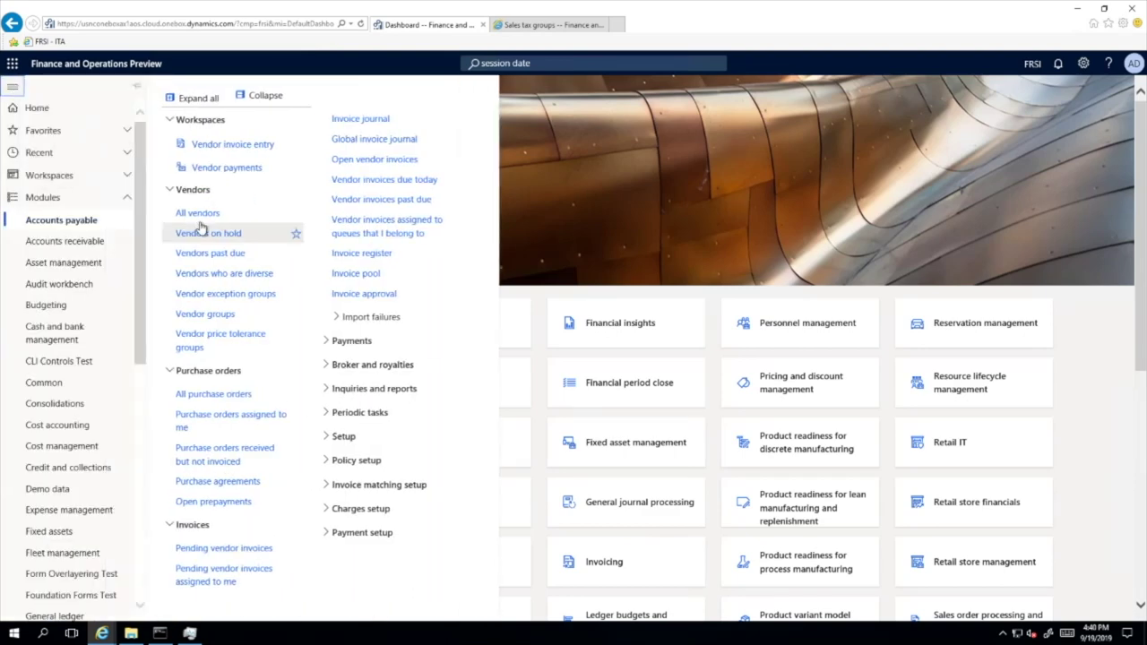
{"action": "left_click", "coordinate": [208, 394]}
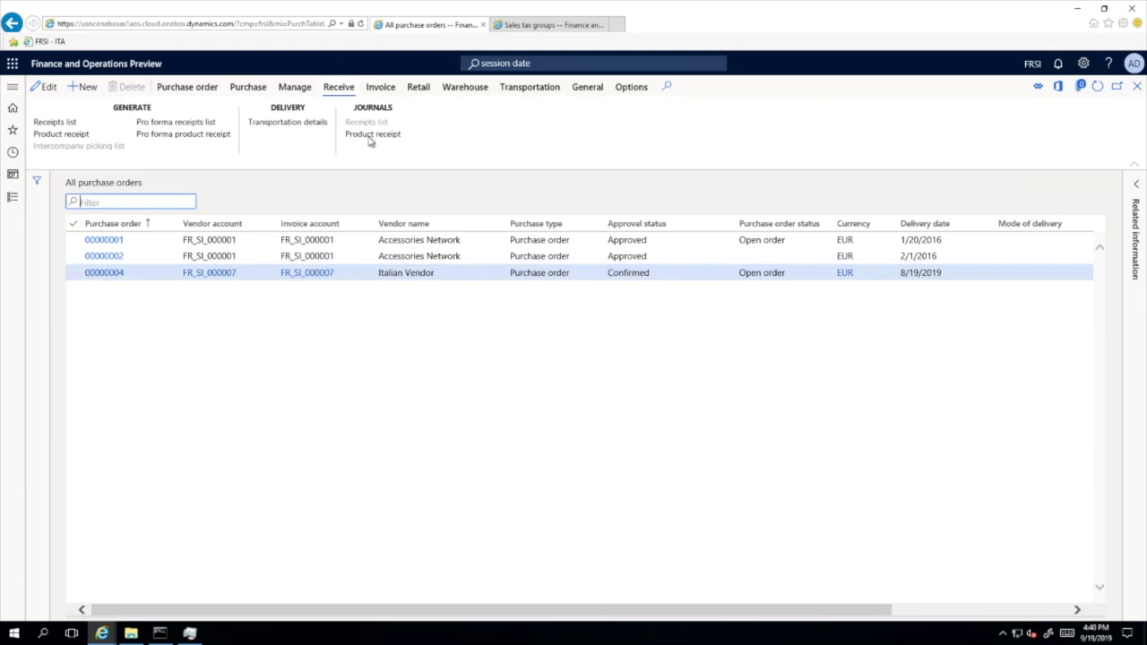
{"action": "left_click", "coordinate": [380, 87]}
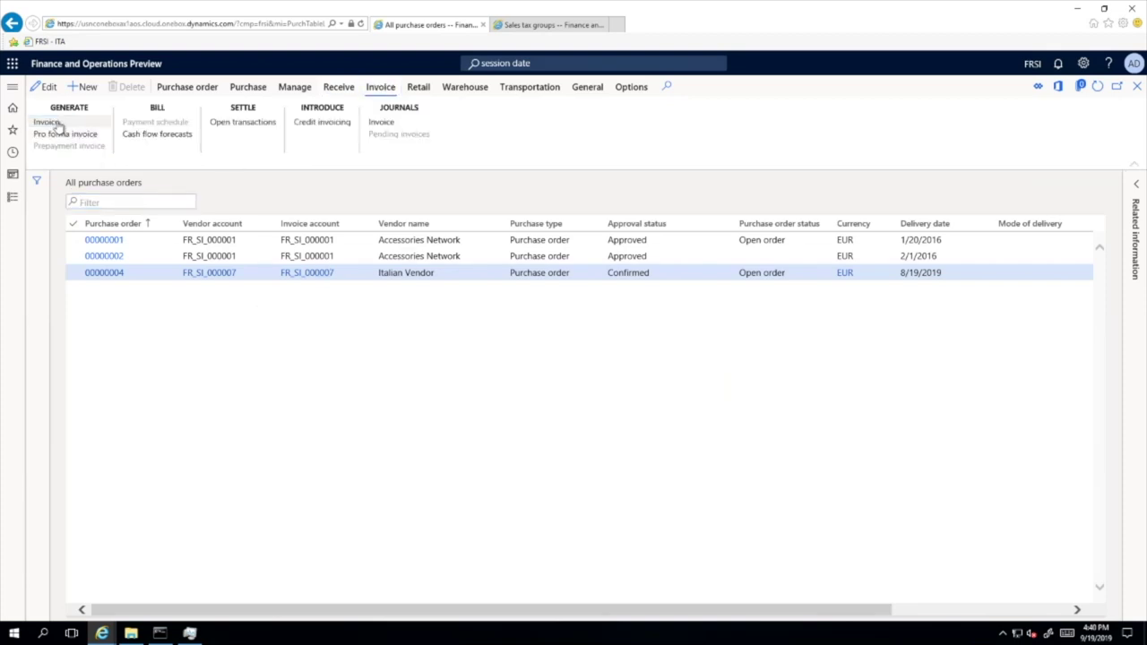
{"action": "left_click", "coordinate": [49, 123]}
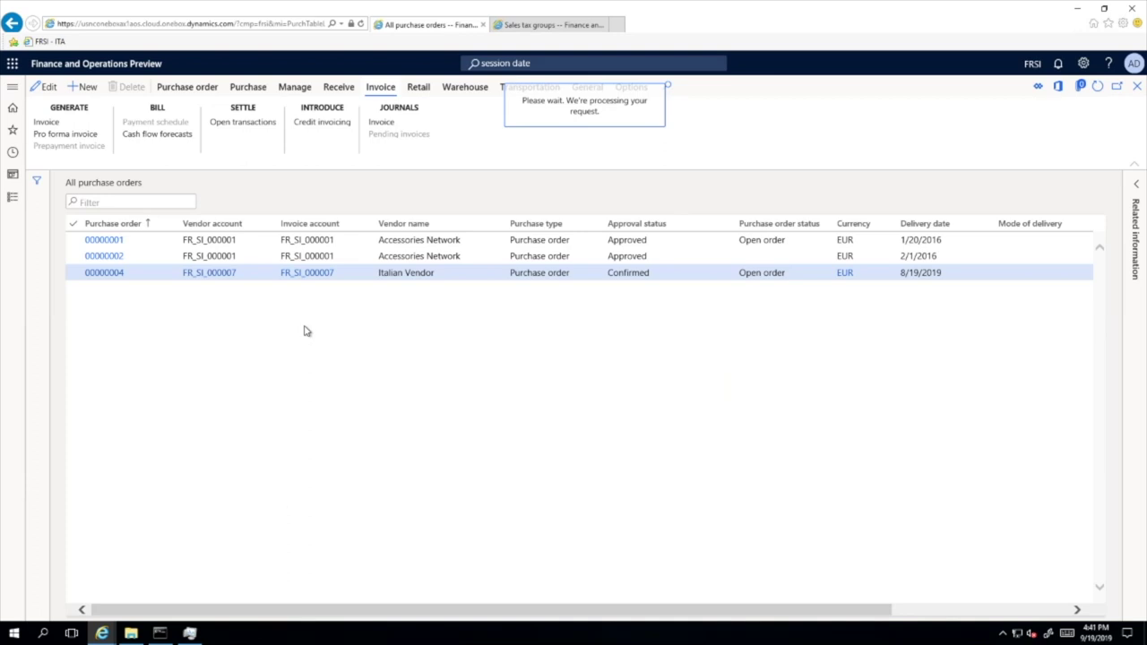
Step: Check the CPU and memory use of the background processes in Task Manager, and return to the vendor invoice
{"action": "left_click", "coordinate": [189, 633]}
{"action": "scroll", "coordinate": [306, 268], "scroll_direction": "up", "scroll_amount": 1}
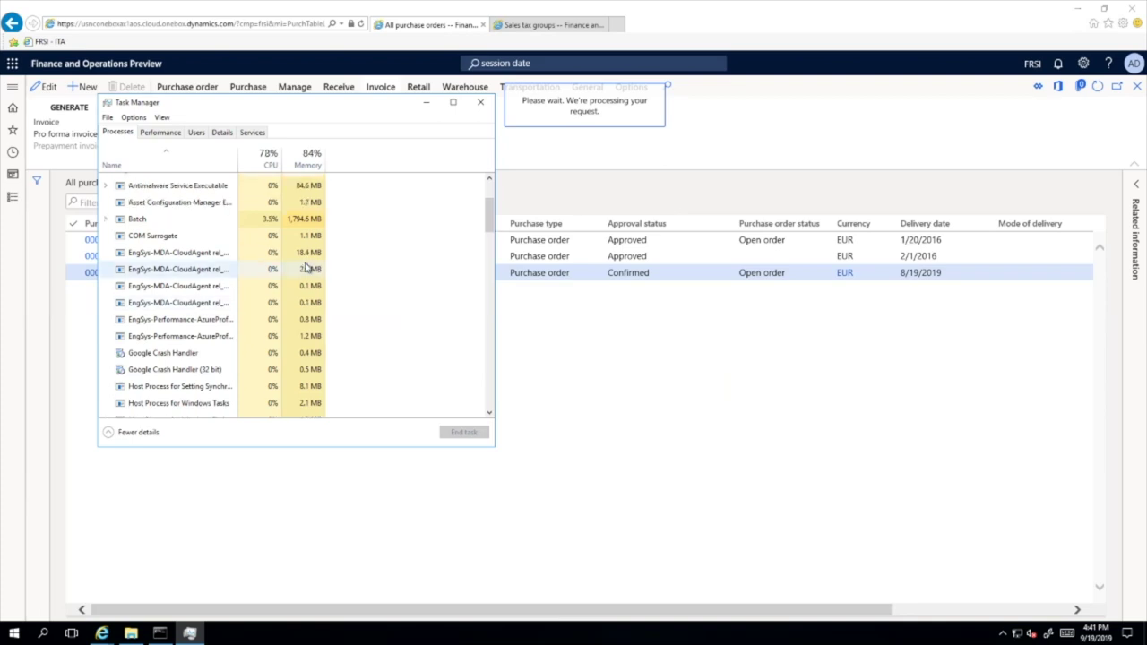
{"action": "scroll", "coordinate": [305, 268], "scroll_direction": "up", "scroll_amount": 1}
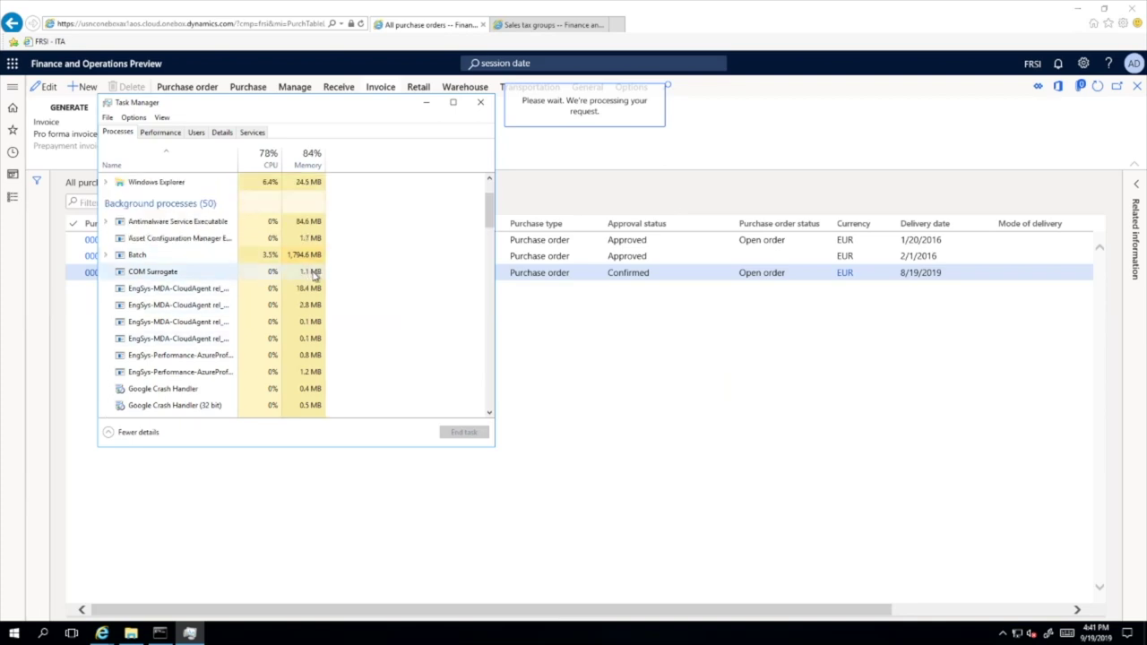
{"action": "scroll", "coordinate": [321, 292], "scroll_direction": "down", "scroll_amount": 5}
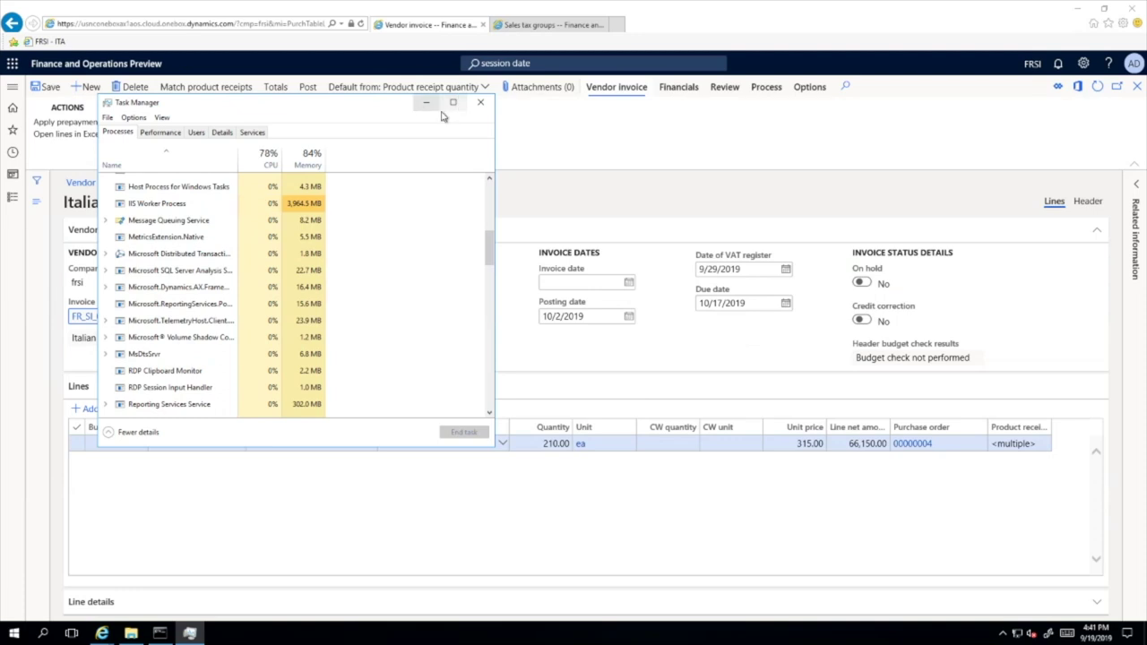
{"action": "left_click", "coordinate": [551, 168]}
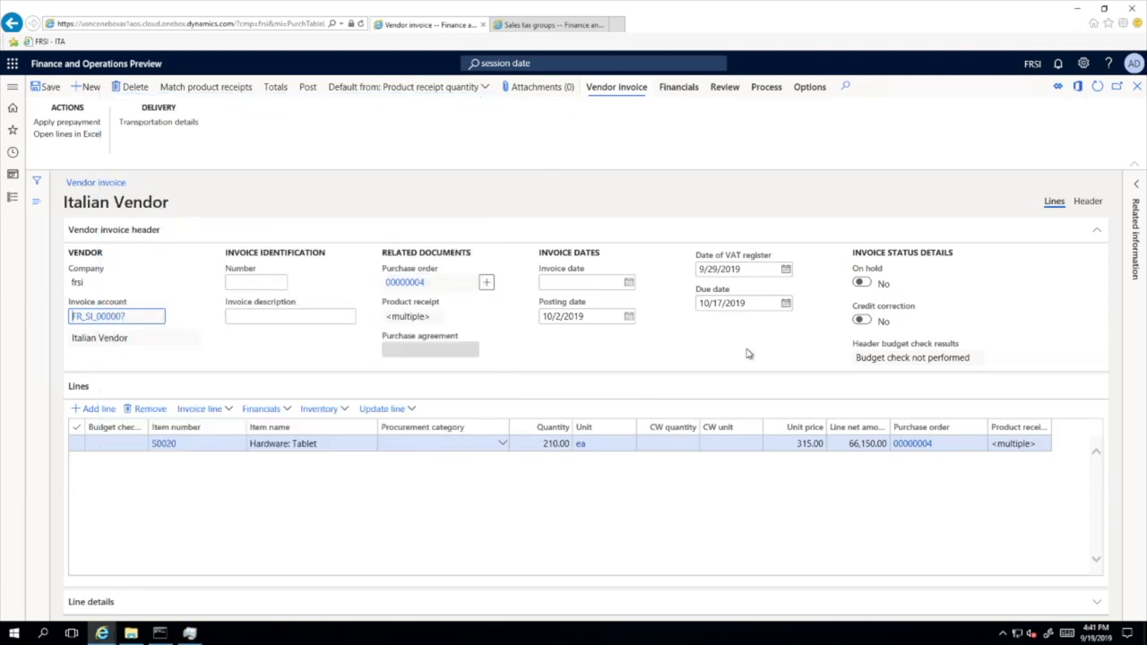
Step: Check the invoice's Date of VAT register, then enter number inv-oct-01 and invoice date 10/1/2019 and post it
{"action": "mouse_move", "coordinate": [730, 276]}
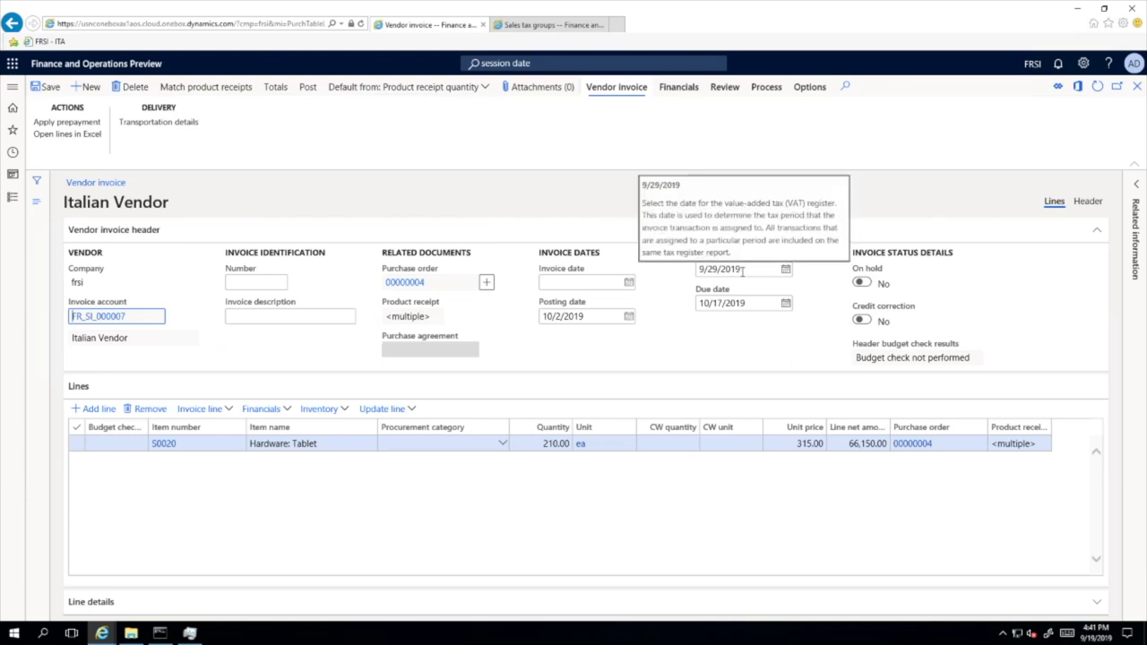
{"action": "left_click", "coordinate": [741, 270]}
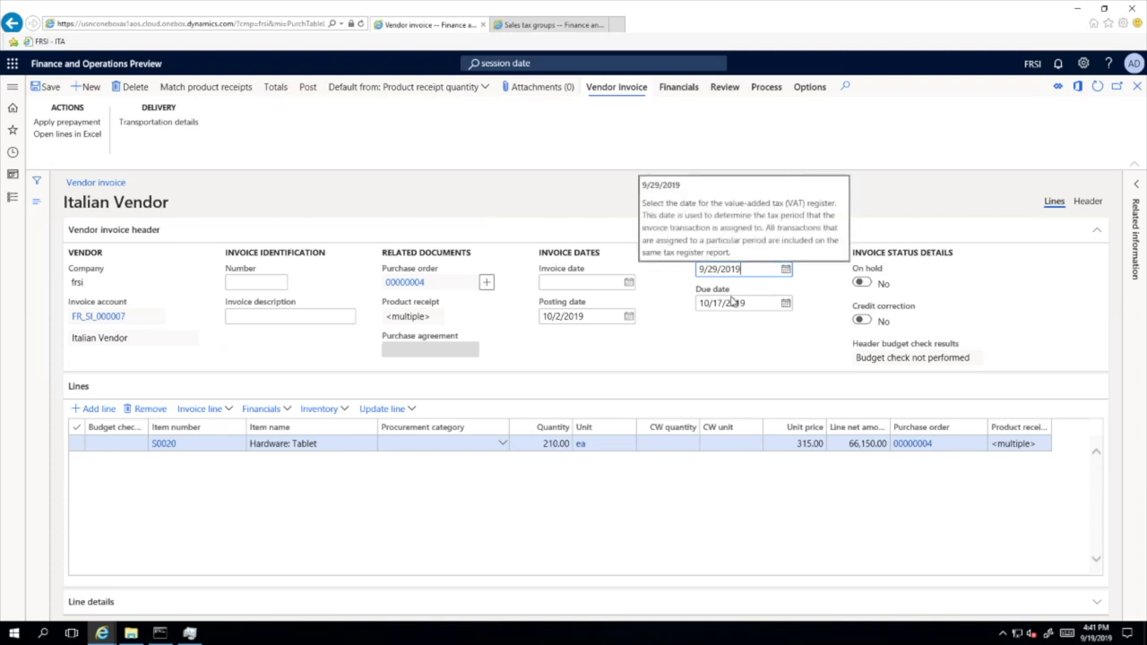
{"action": "left_click", "coordinate": [238, 280]}
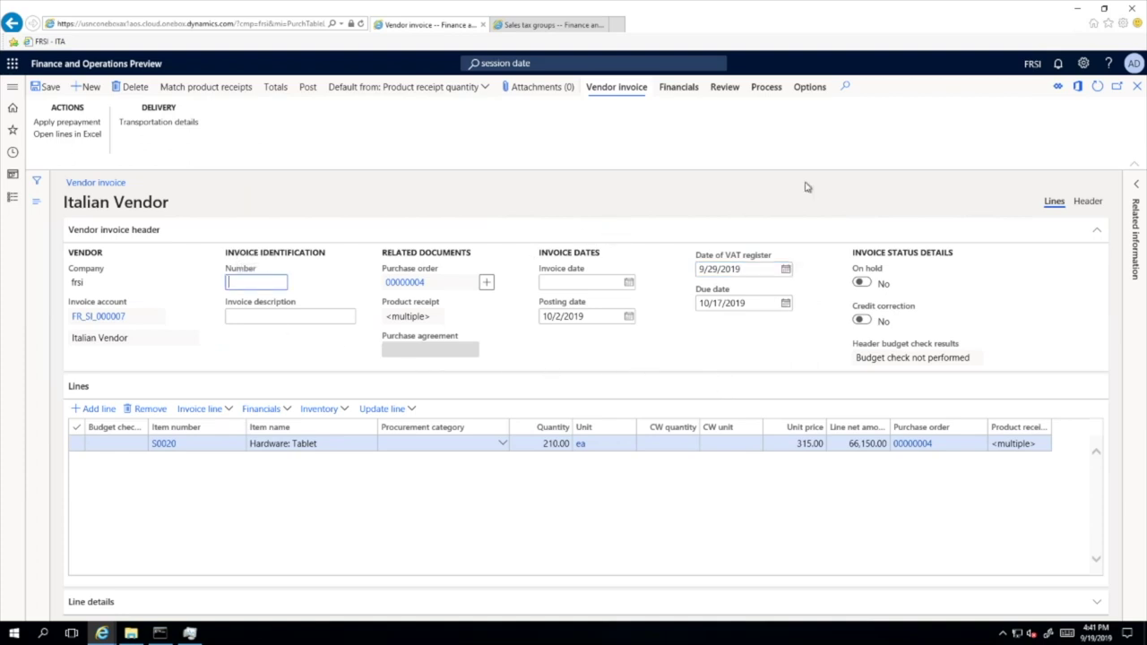
{"action": "type", "text": "inv-"}
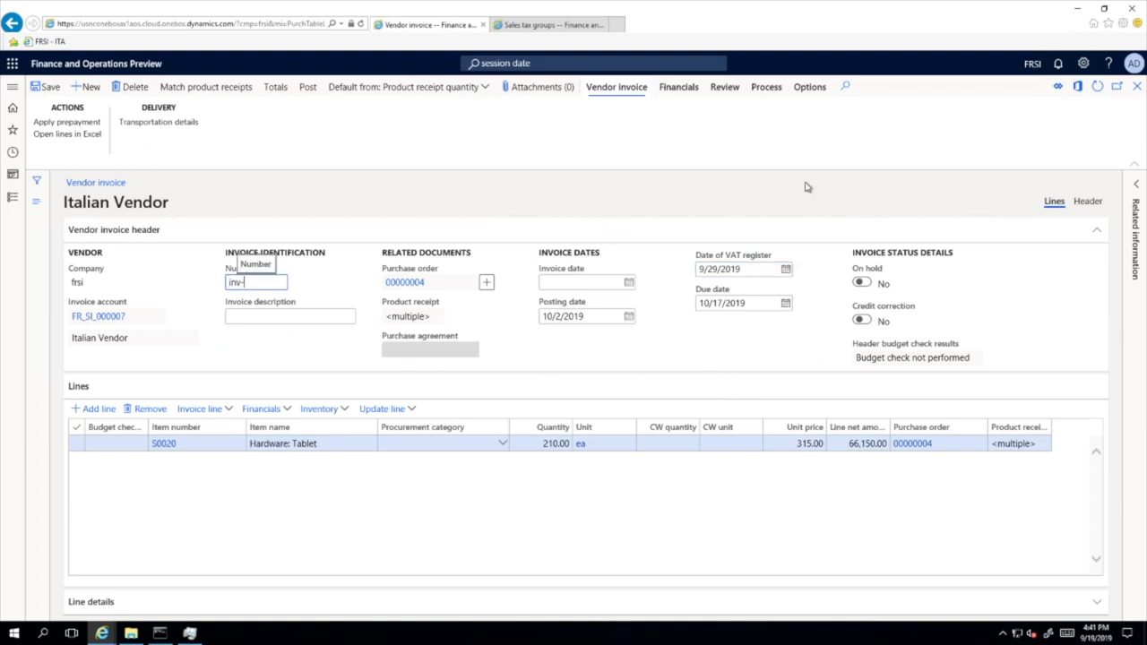
{"action": "type", "text": "oct-01"}
{"action": "left_click", "coordinate": [628, 282]}
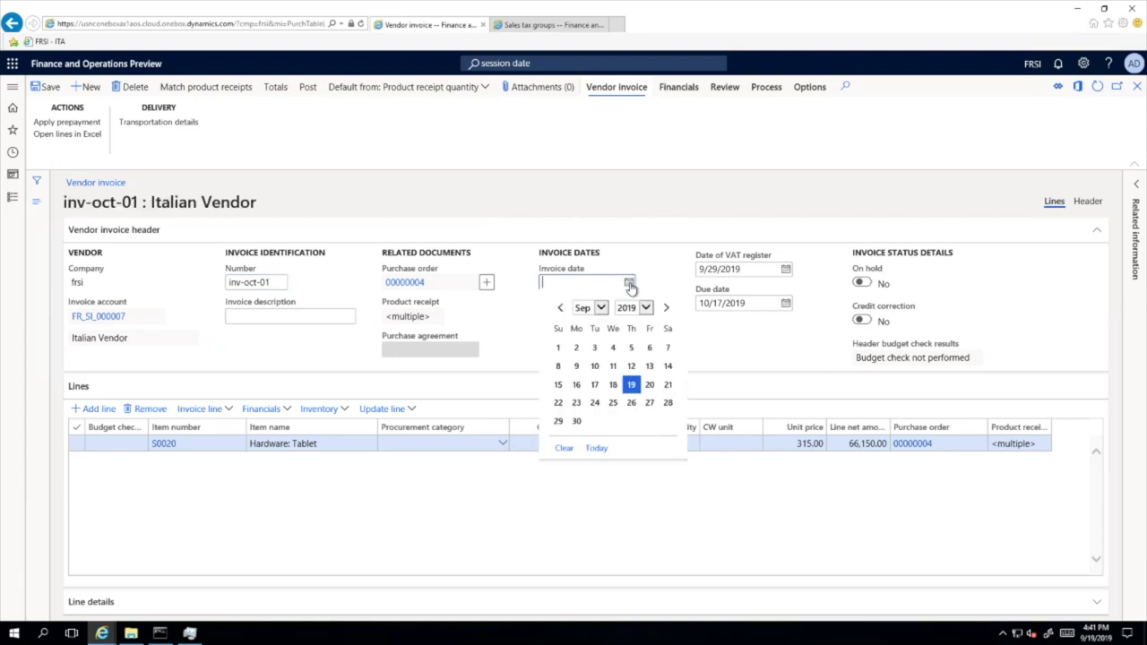
{"action": "left_click", "coordinate": [665, 307]}
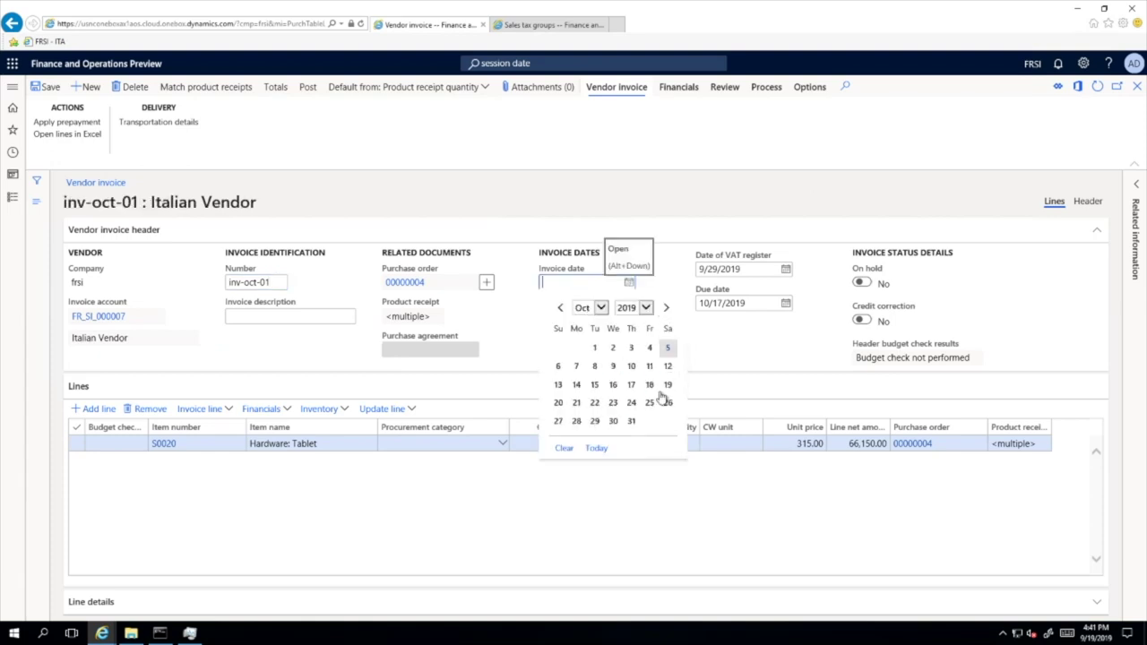
{"action": "left_click", "coordinate": [613, 348]}
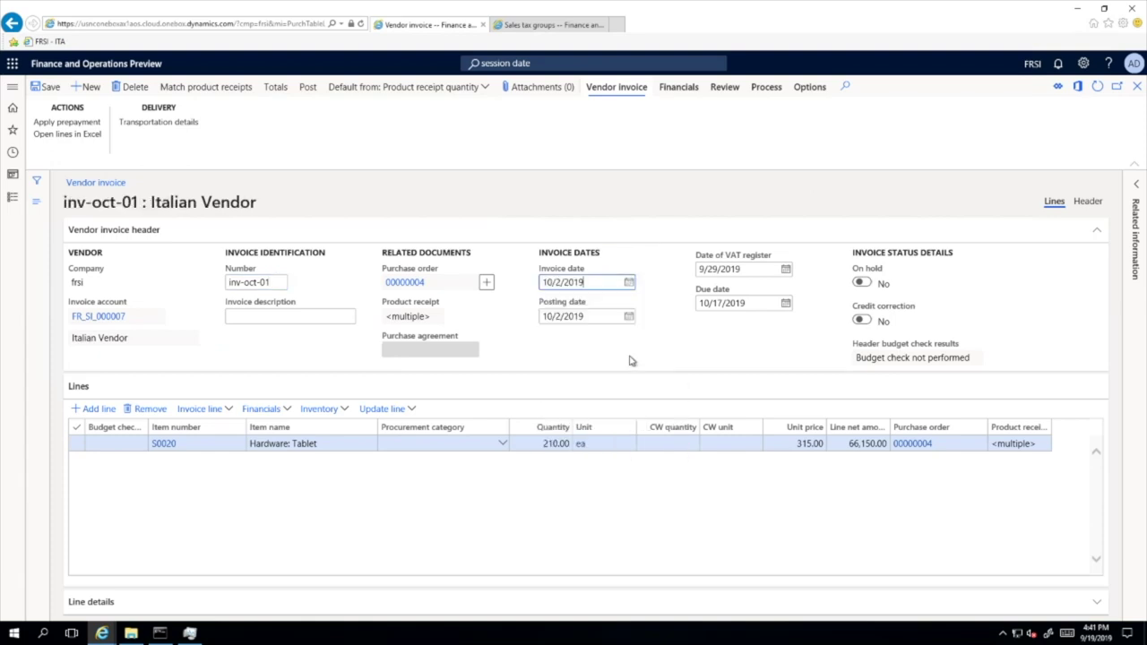
{"action": "left_click", "coordinate": [629, 283]}
{"action": "left_click", "coordinate": [595, 349]}
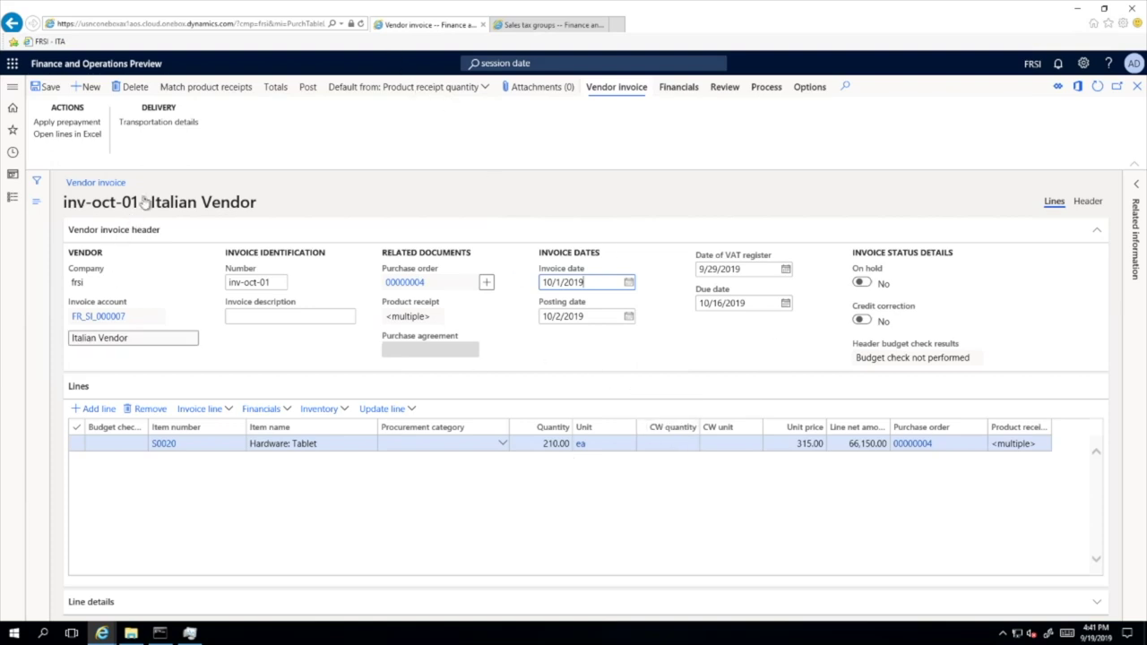
{"action": "left_click", "coordinate": [309, 88]}
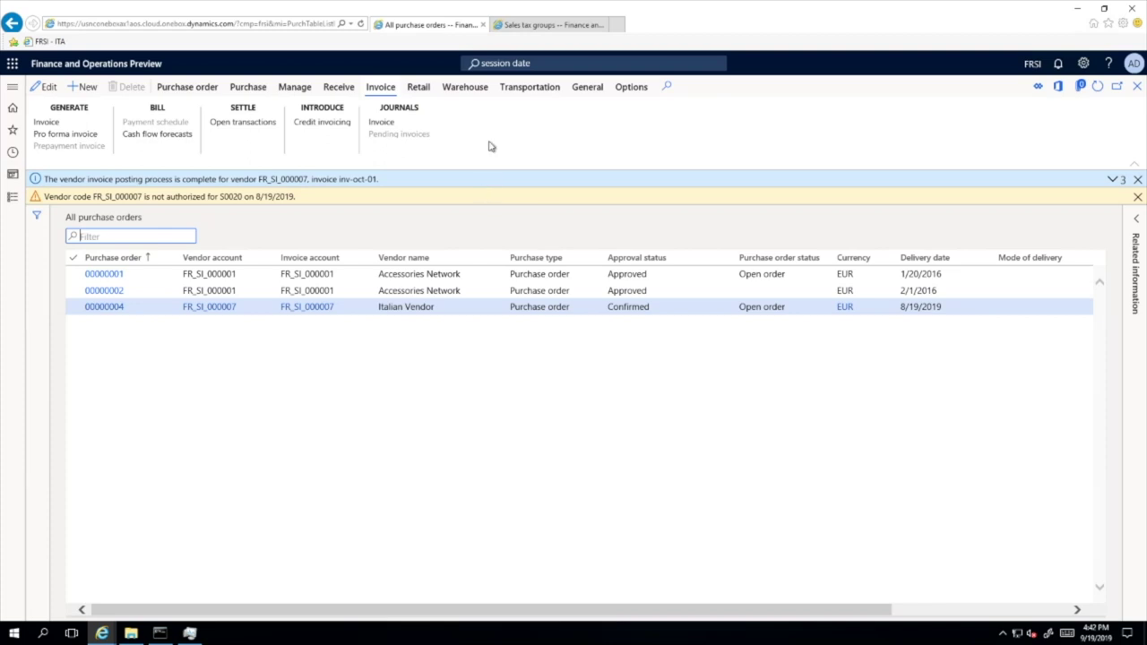
Step: Open the purchase order's invoice journal and review the posted sales tax of invoice inv-oct-01
{"action": "left_click", "coordinate": [383, 122]}
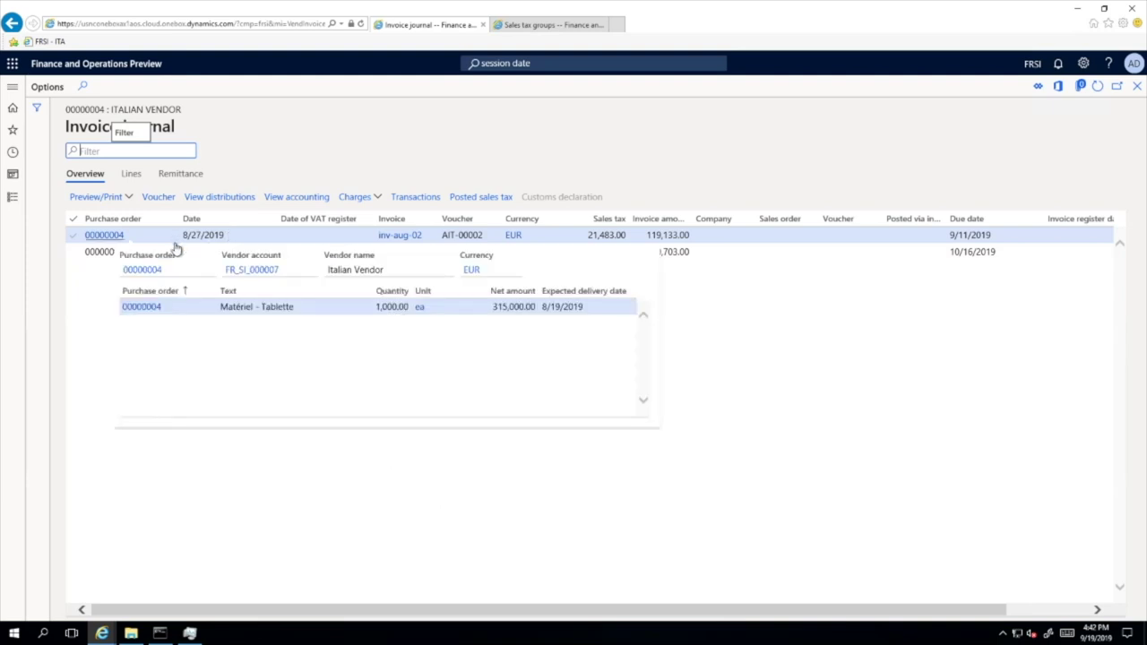
{"action": "left_click", "coordinate": [919, 366]}
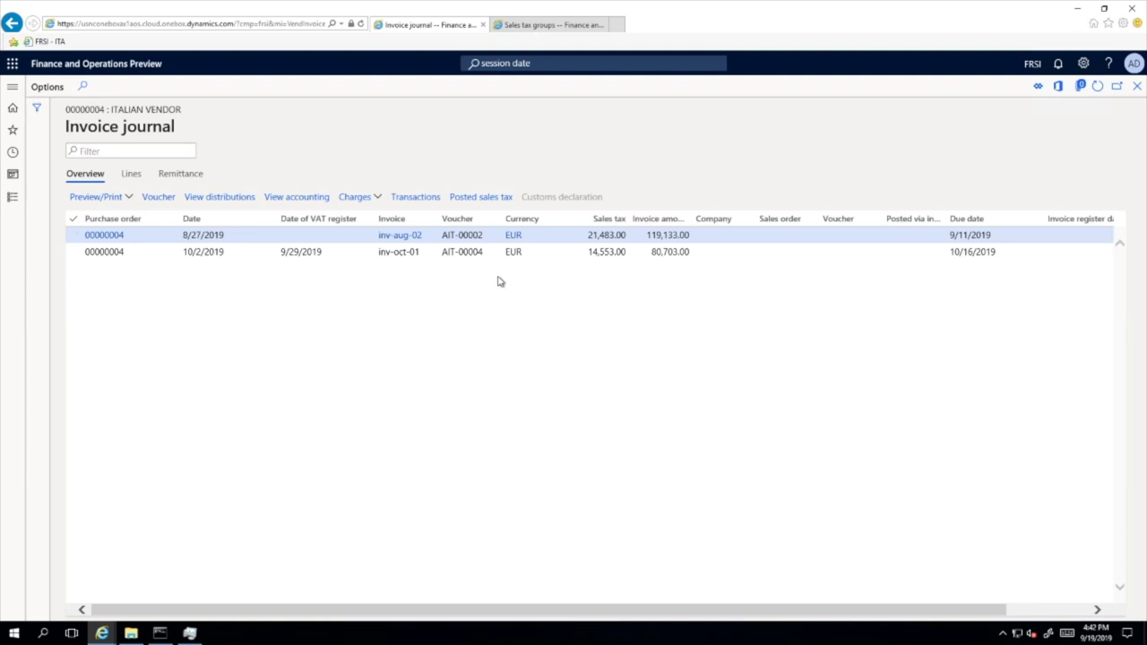
{"action": "left_click", "coordinate": [722, 254]}
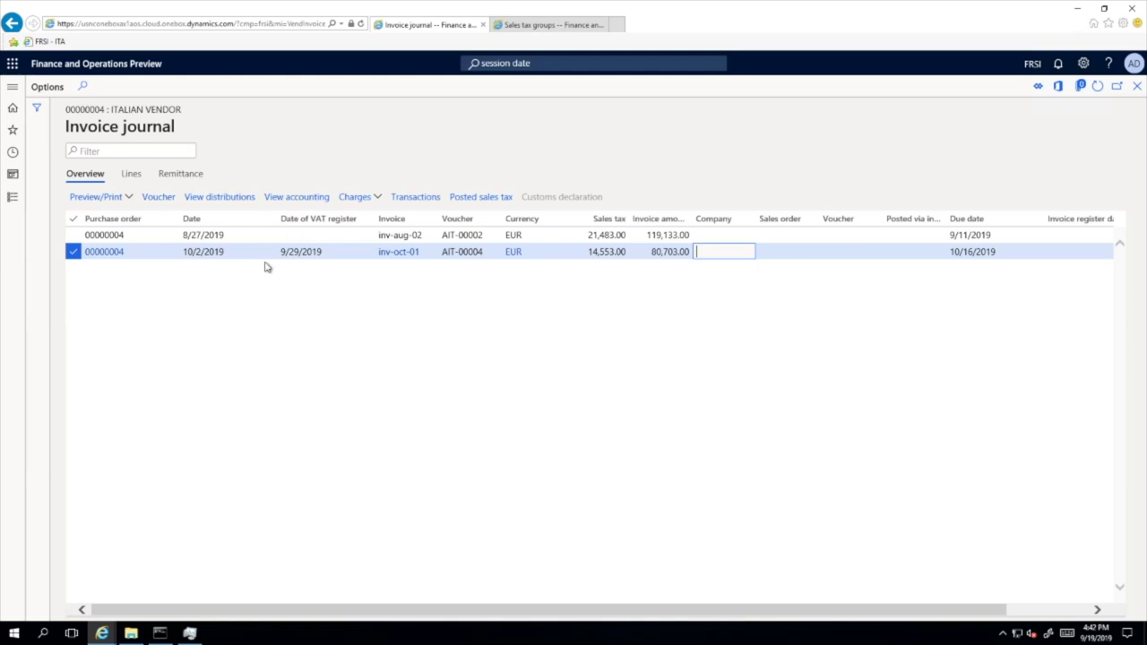
{"action": "left_click", "coordinate": [469, 199]}
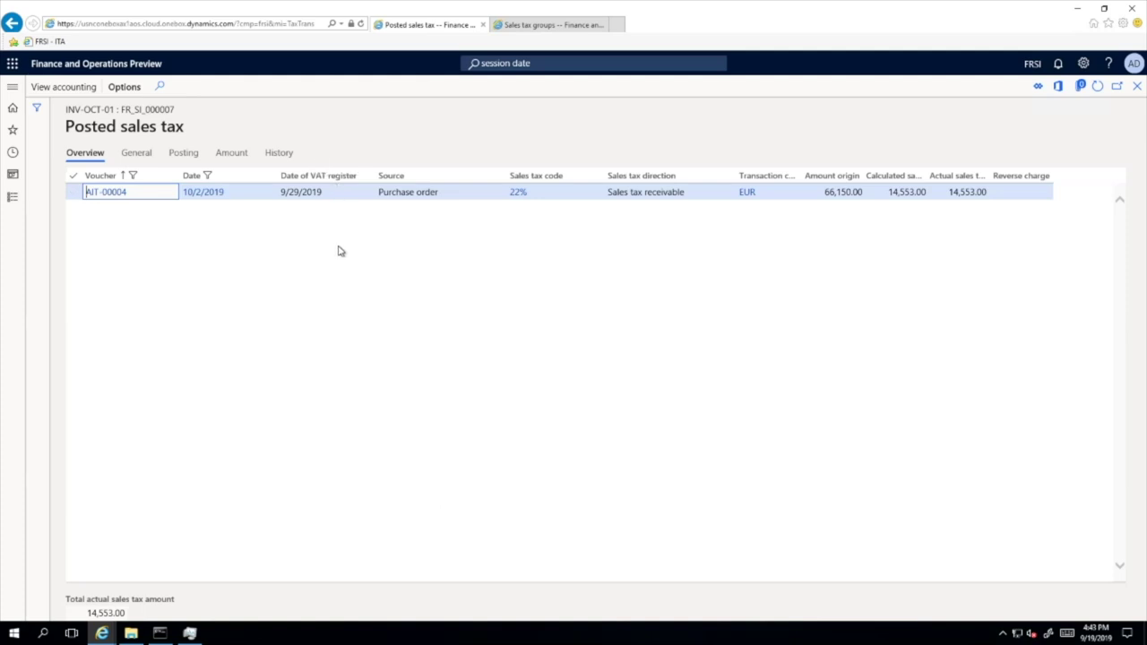
Step: Open the packing slip journal of the Italian Customer's sales order from Accounts receivable
{"action": "left_click", "coordinate": [11, 88]}
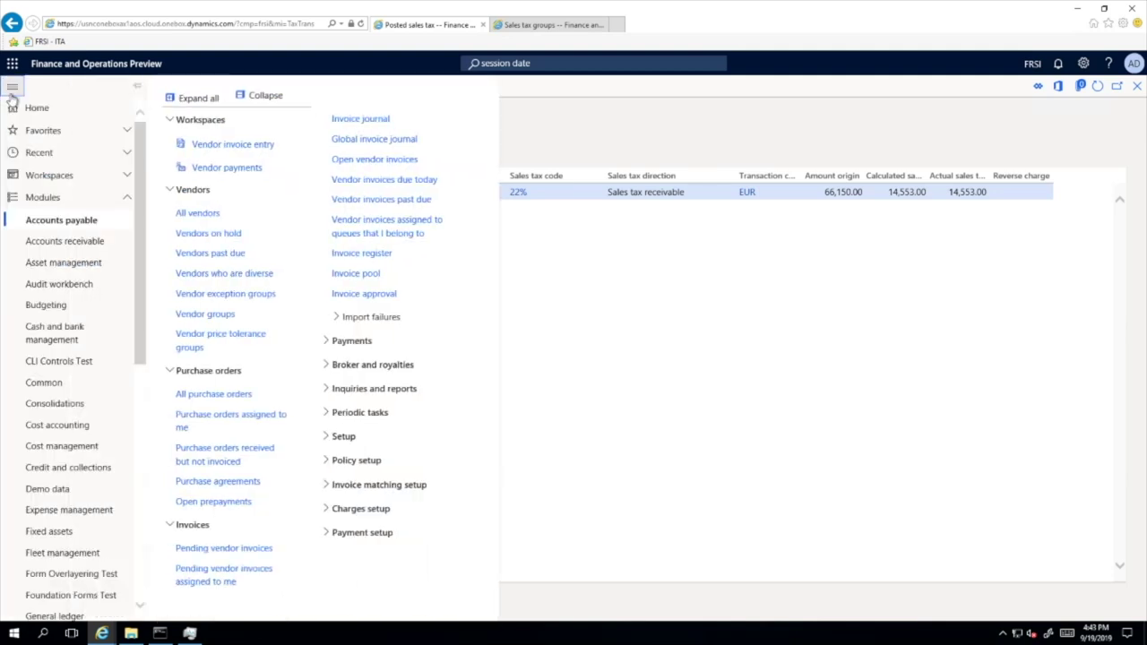
{"action": "left_click", "coordinate": [46, 242]}
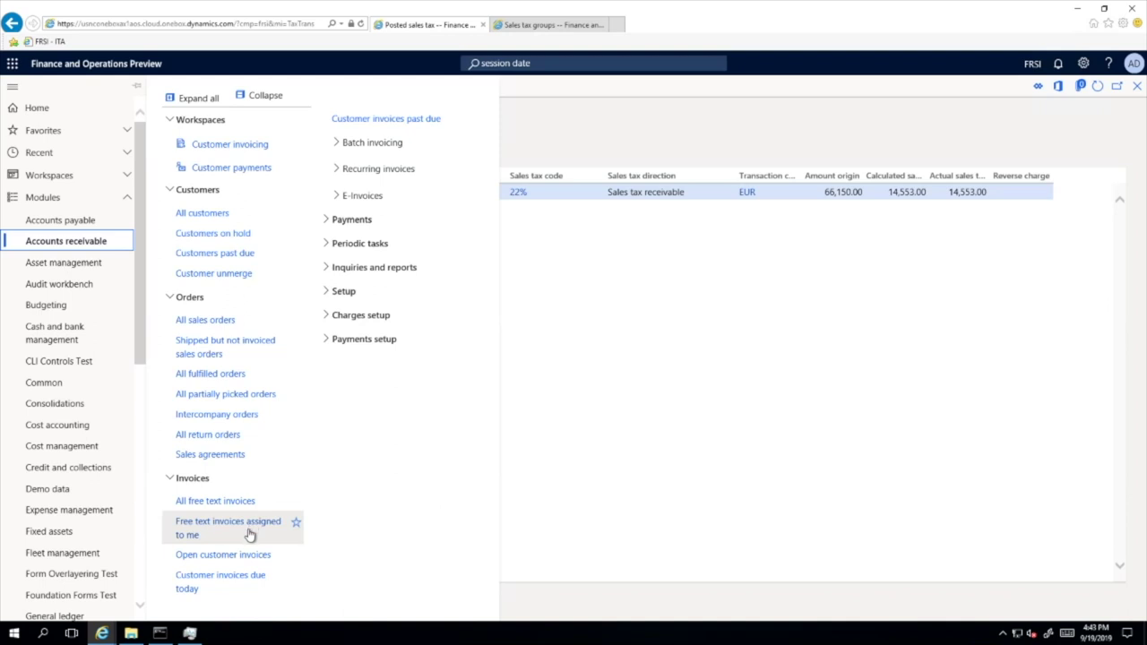
{"action": "left_click", "coordinate": [203, 324]}
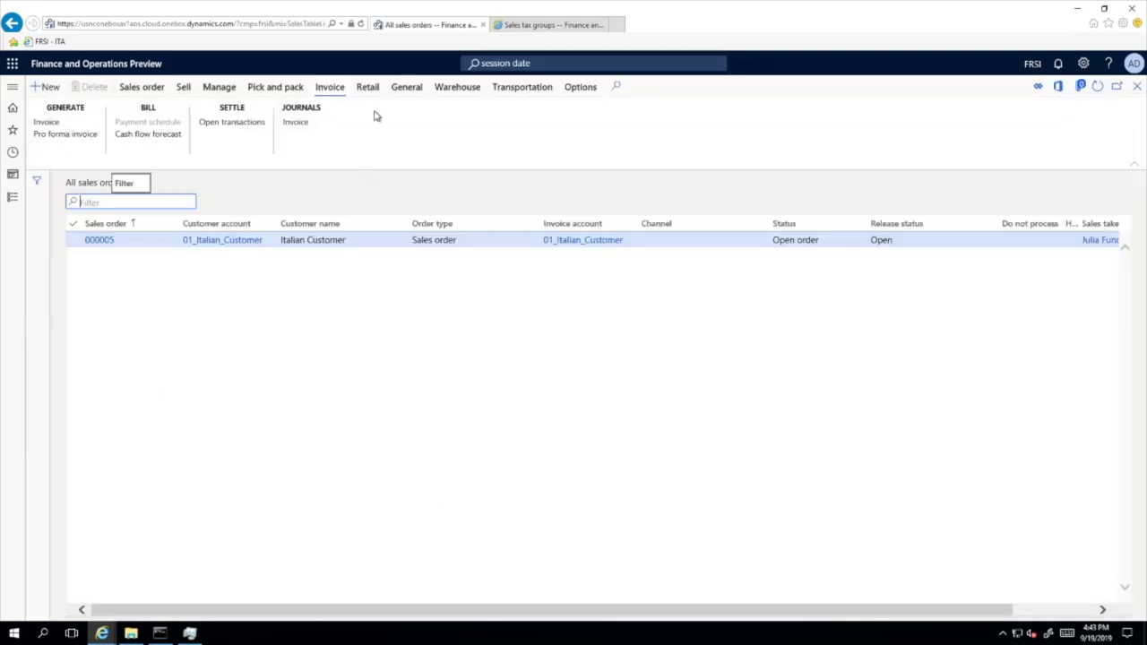
{"action": "left_click", "coordinate": [265, 91]}
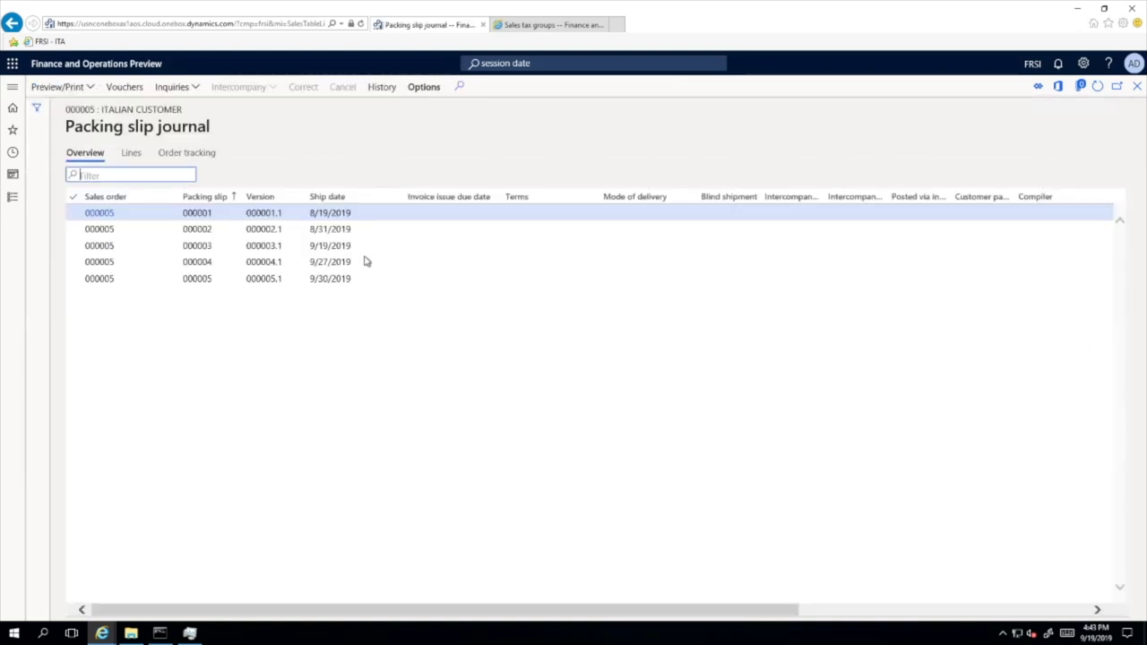
Step: Check the ship dates of packing slips 000002, 000004 and 000005 in the journal
{"action": "left_click", "coordinate": [335, 228]}
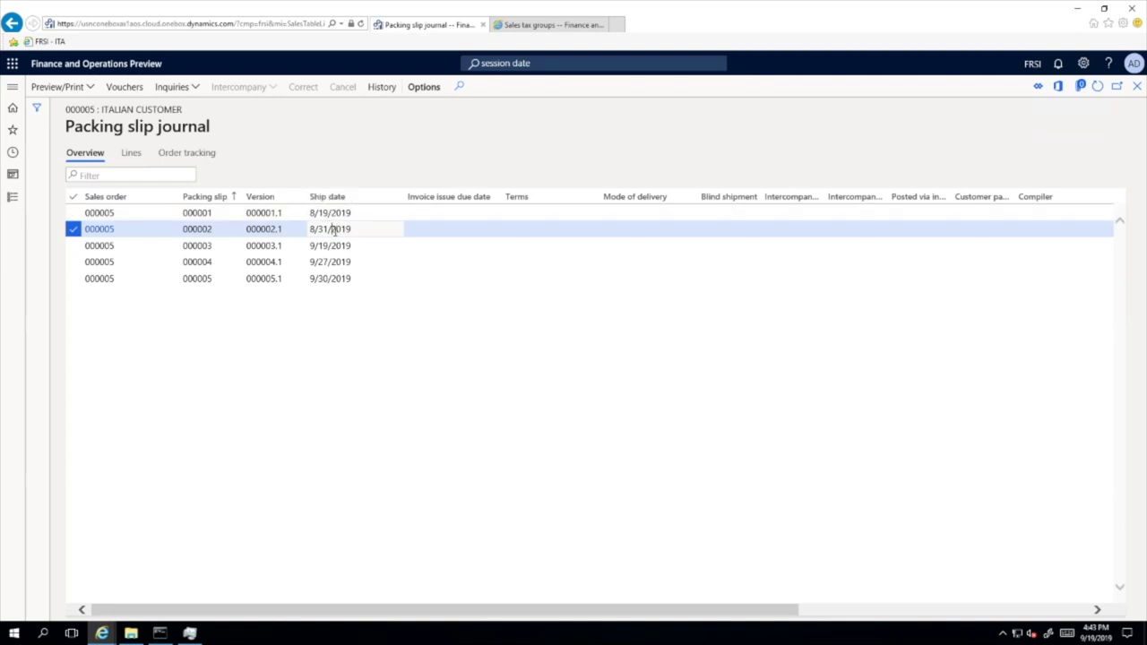
{"action": "key", "text": "Down"}
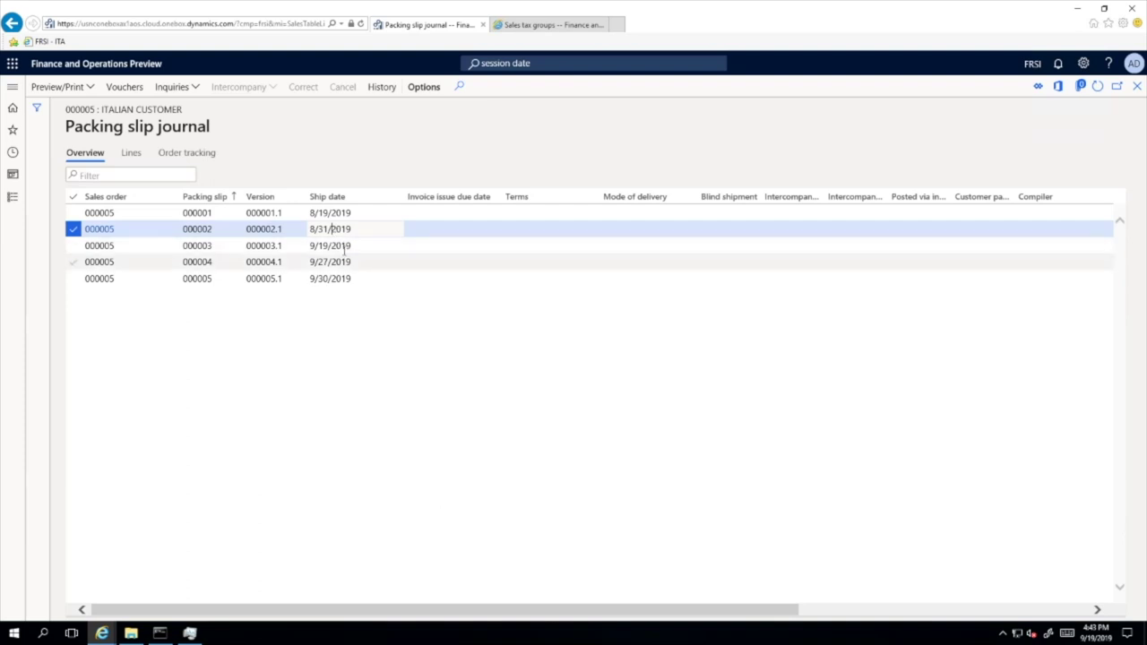
{"action": "left_click", "coordinate": [359, 264]}
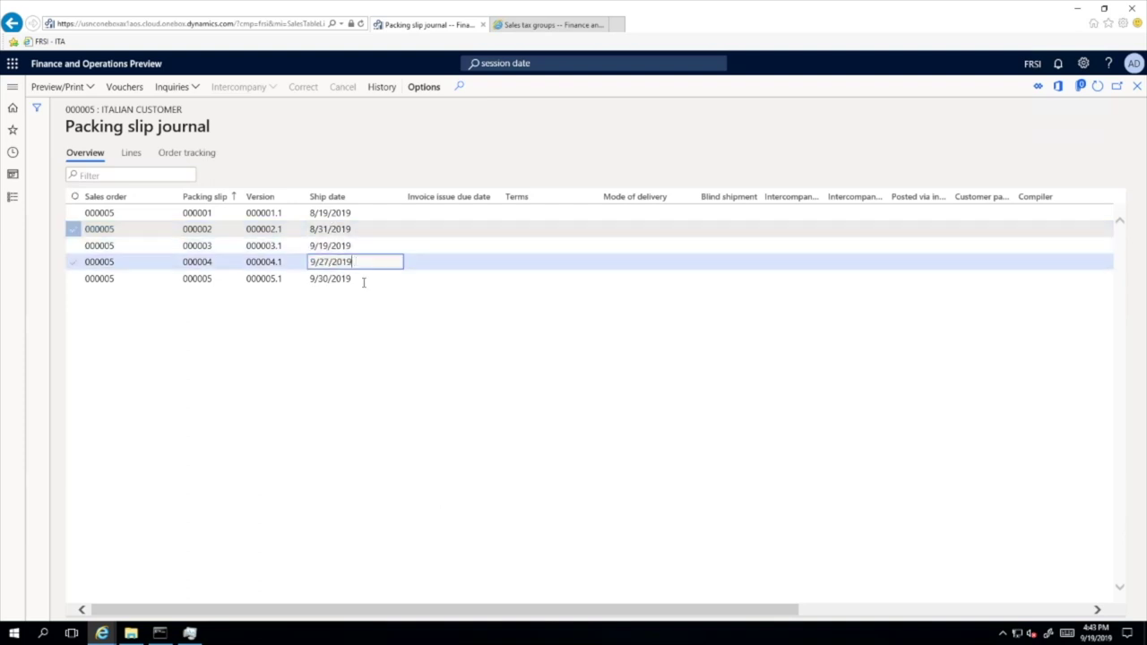
{"action": "left_click", "coordinate": [363, 281]}
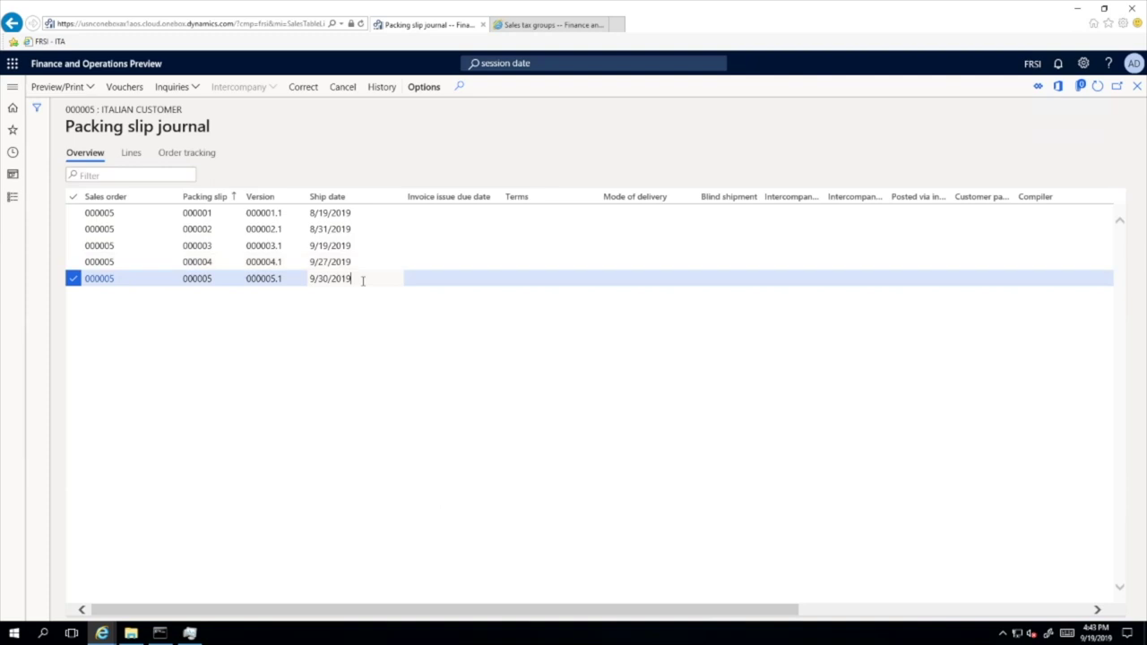
{"action": "left_click_drag", "start_coordinate": [357, 280], "coordinate": [308, 279]}
Step: Start invoice posting for the Italian Customer's sales order and check the invoice date and Date of VAT register
{"action": "left_click", "coordinate": [1135, 89]}
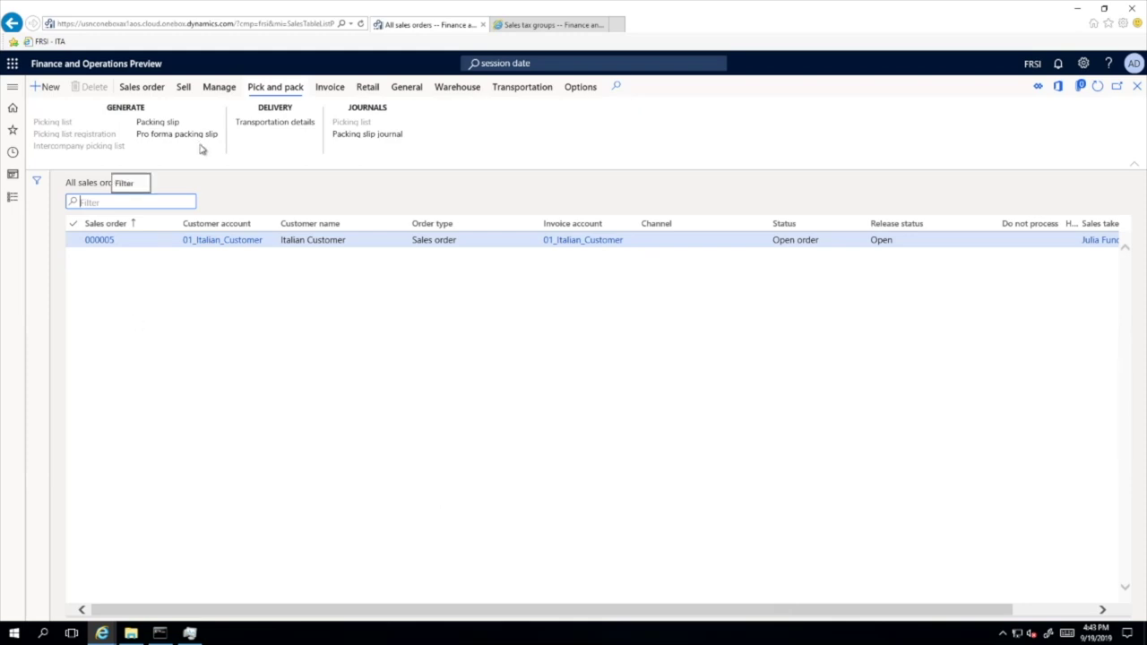
{"action": "left_click", "coordinate": [330, 87]}
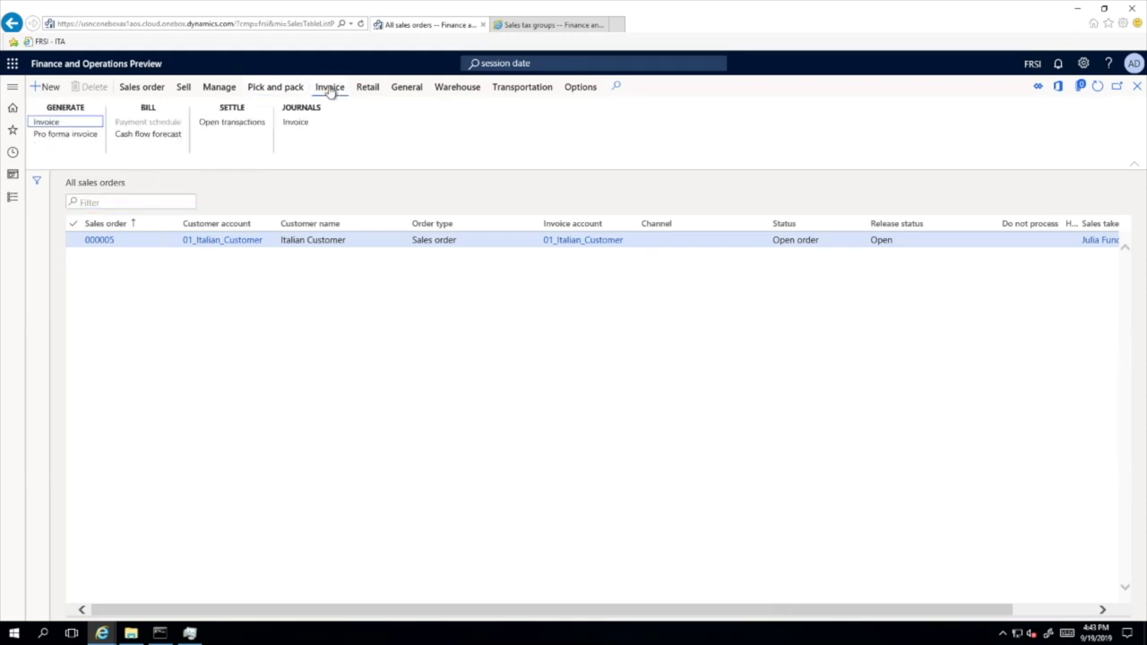
{"action": "left_click", "coordinate": [45, 123]}
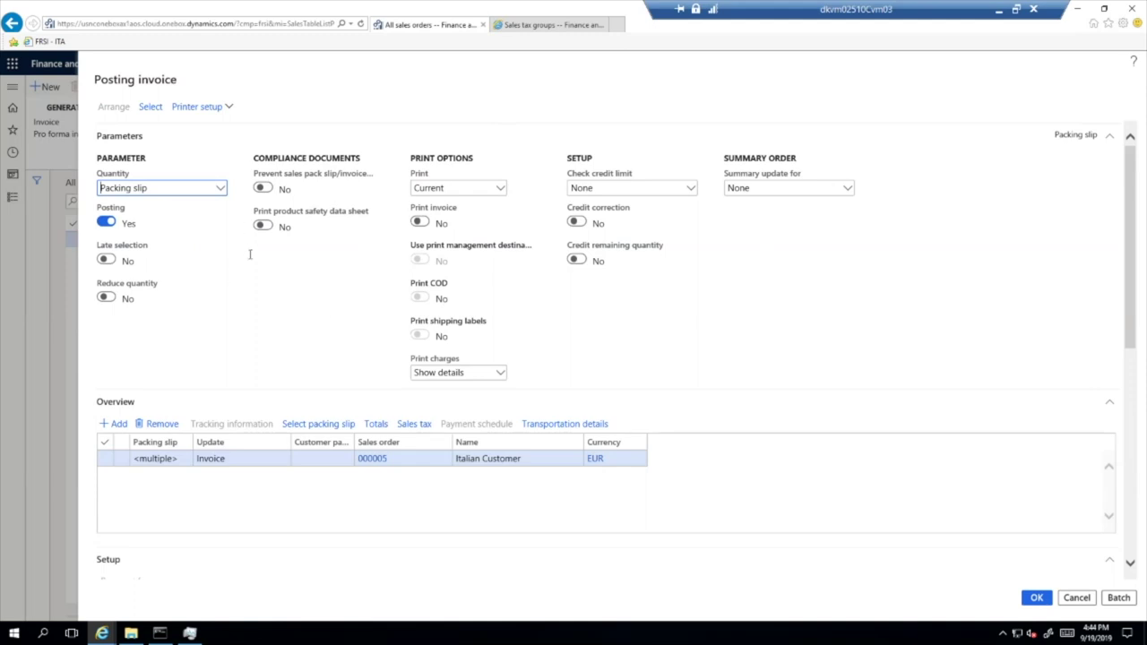
{"action": "scroll", "coordinate": [751, 328], "scroll_direction": "down", "scroll_amount": 1}
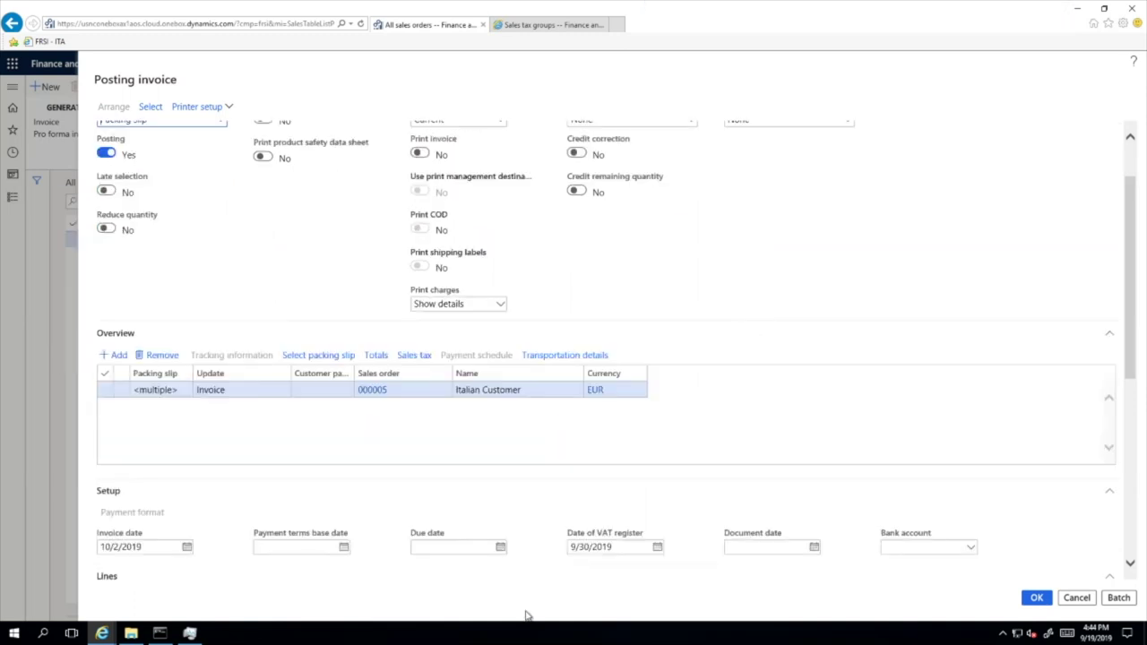
{"action": "left_click", "coordinate": [600, 546]}
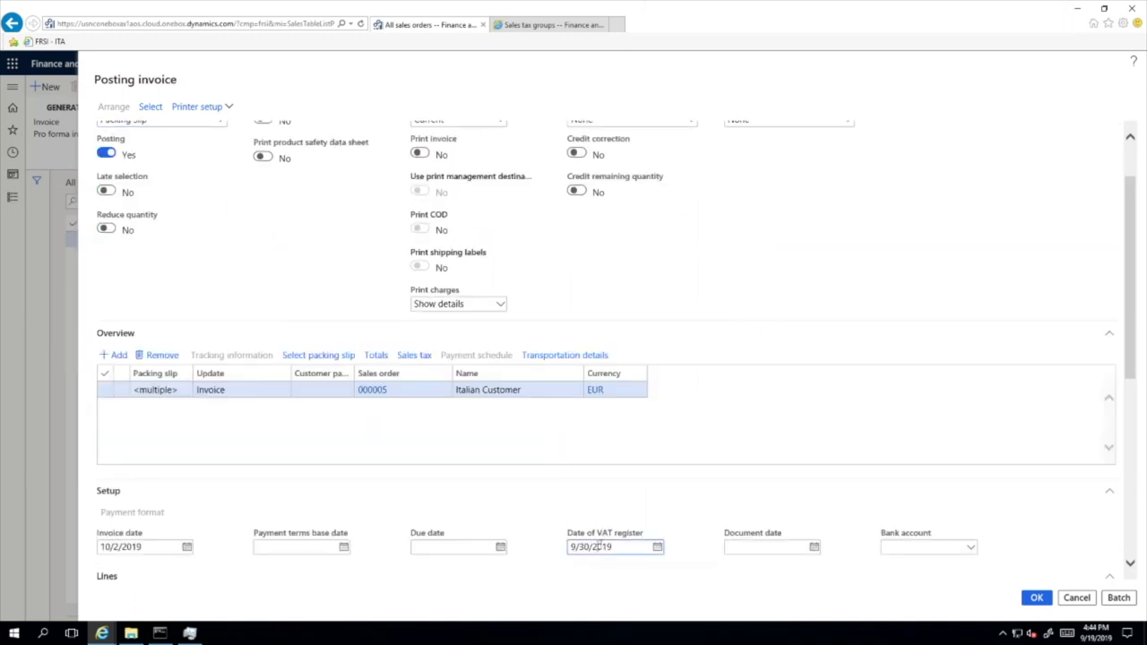
{"action": "scroll", "coordinate": [968, 496], "scroll_direction": "down", "scroll_amount": 2}
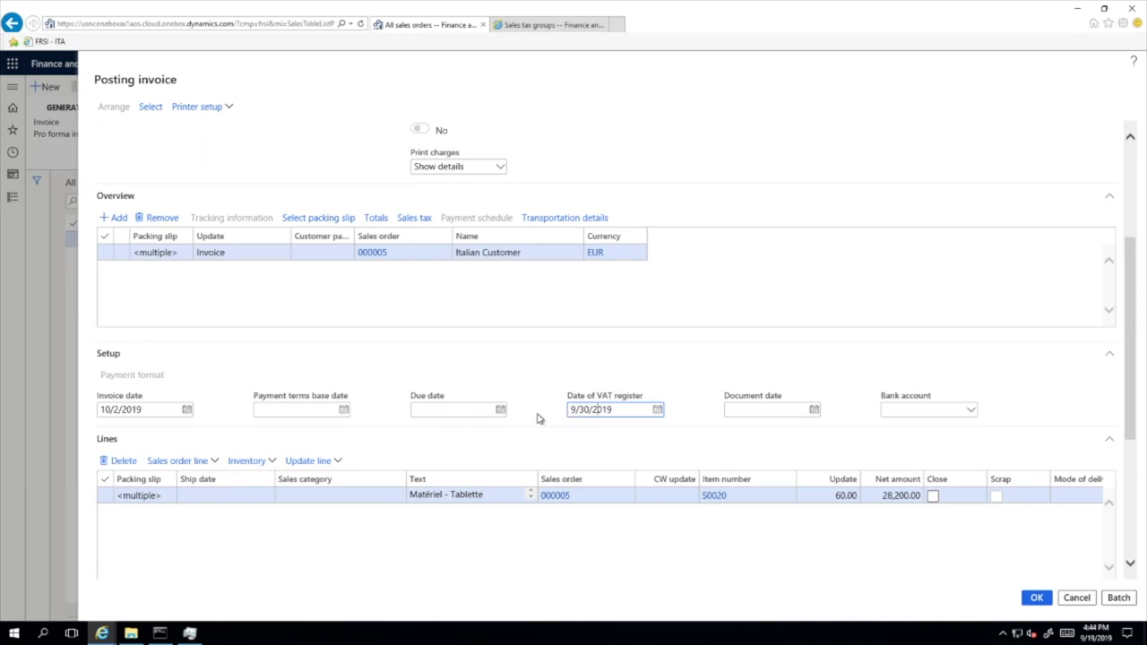
Step: Set the sales invoice's document date to 10/1/2019 and post the invoice
{"action": "left_click", "coordinate": [814, 410]}
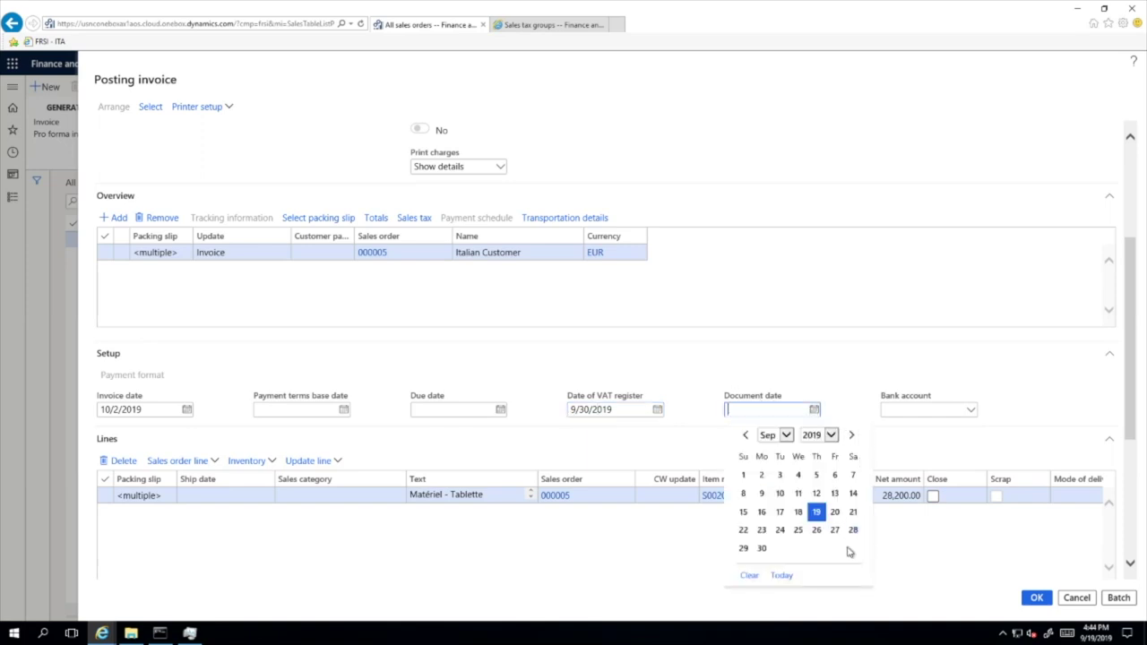
{"action": "left_click", "coordinate": [851, 434]}
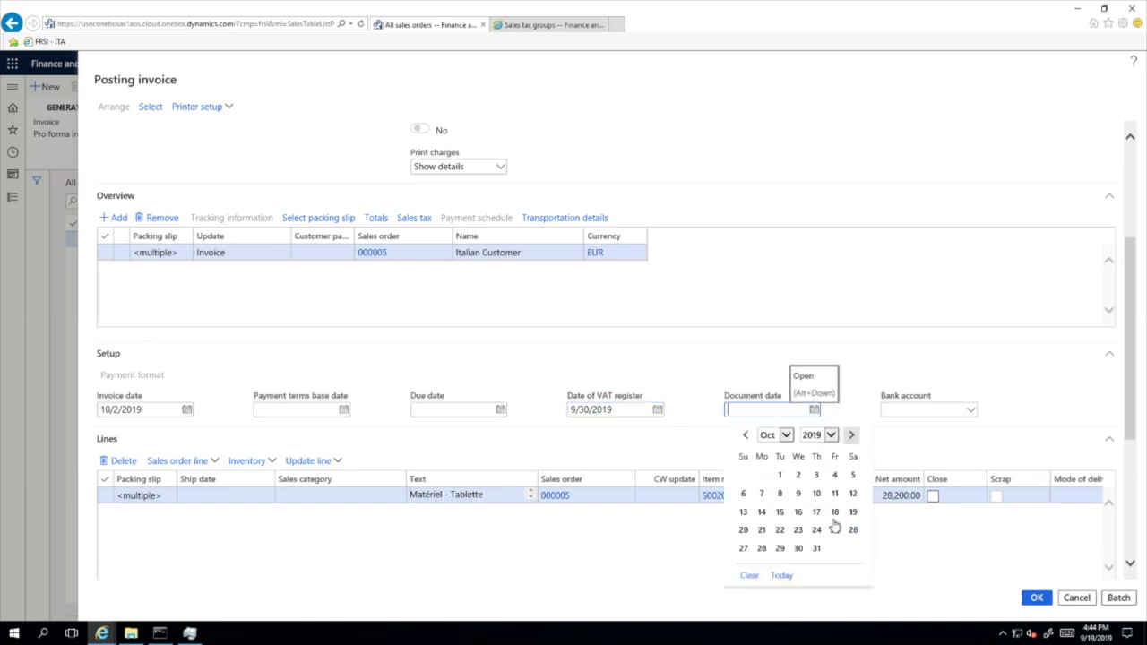
{"action": "left_click", "coordinate": [780, 475]}
{"action": "scroll", "coordinate": [674, 326], "scroll_direction": "down", "scroll_amount": 1}
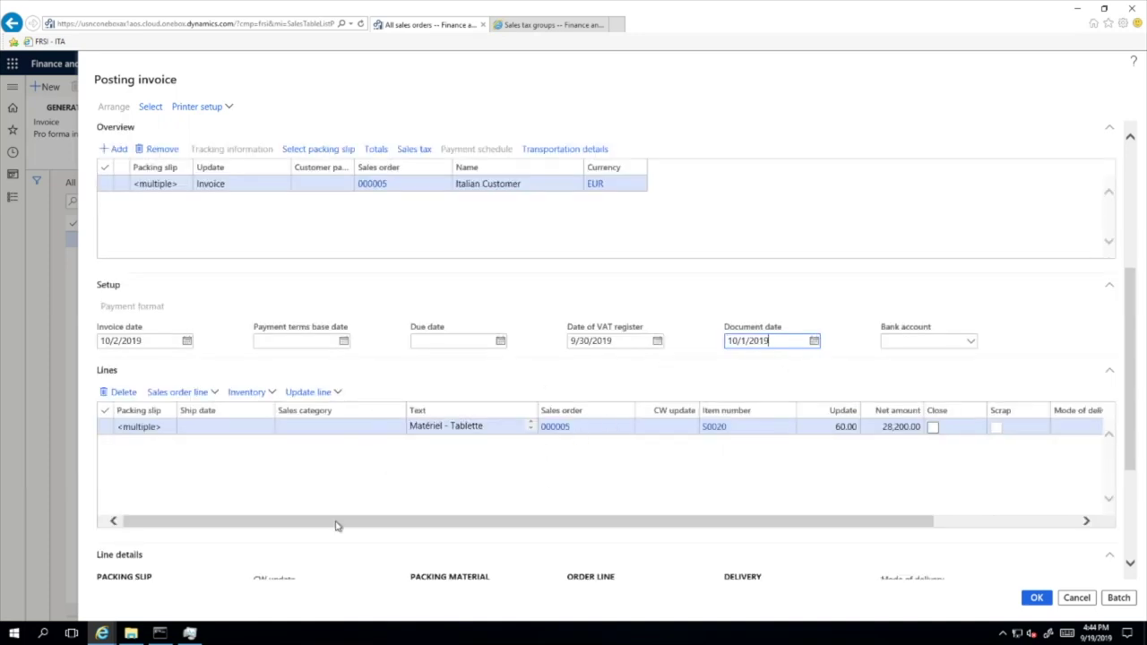
{"action": "left_click", "coordinate": [1037, 598]}
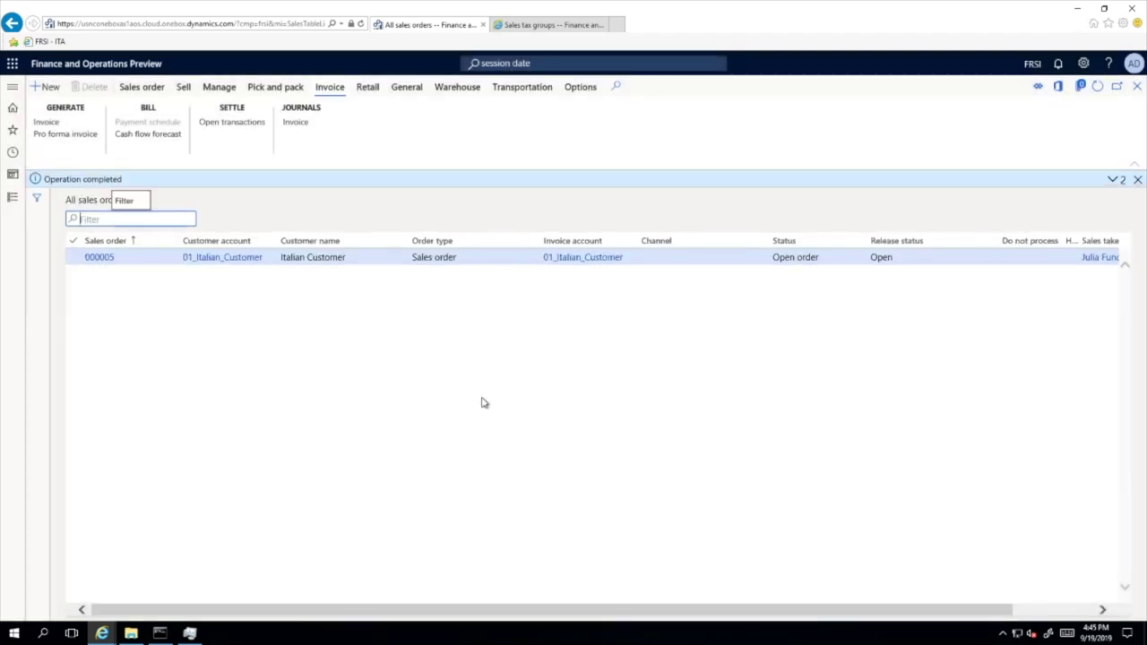
Step: Open the sales order's invoice journal and review the dates and posted sales tax of invoice VIT-00004
{"action": "left_click", "coordinate": [294, 123]}
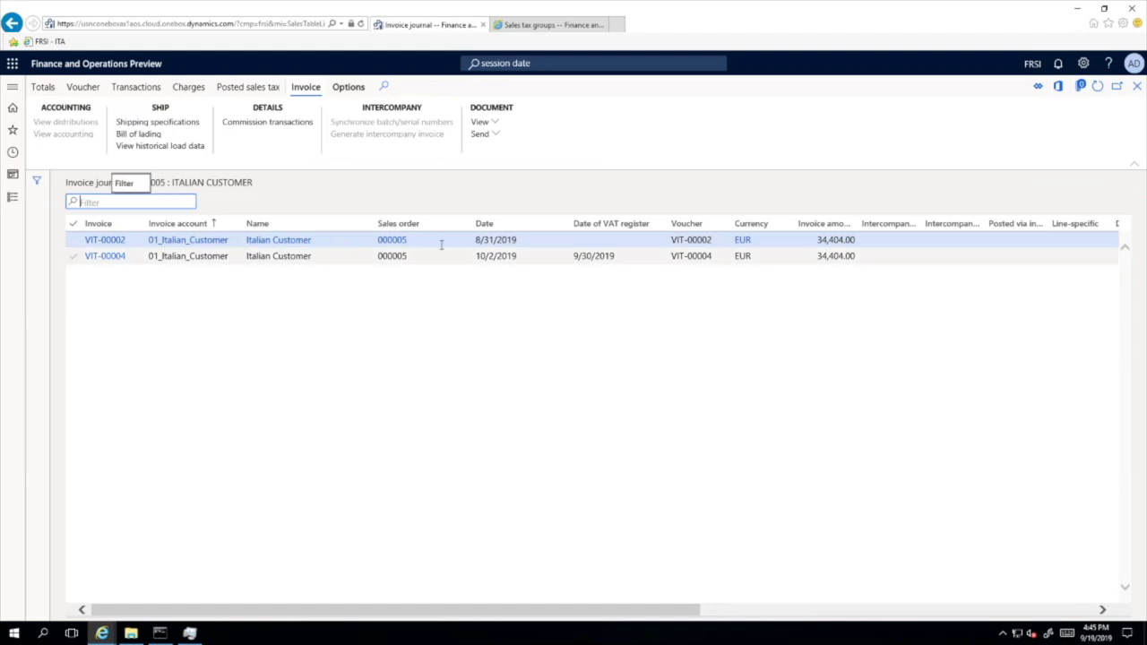
{"action": "left_click", "coordinate": [544, 240]}
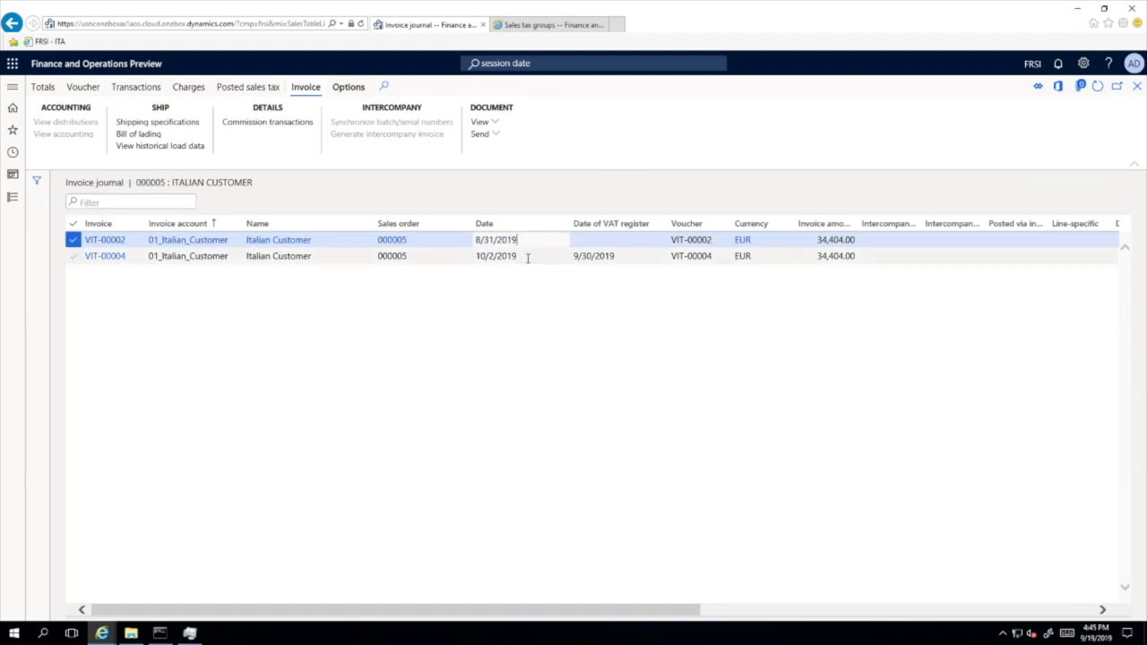
{"action": "left_click", "coordinate": [527, 256]}
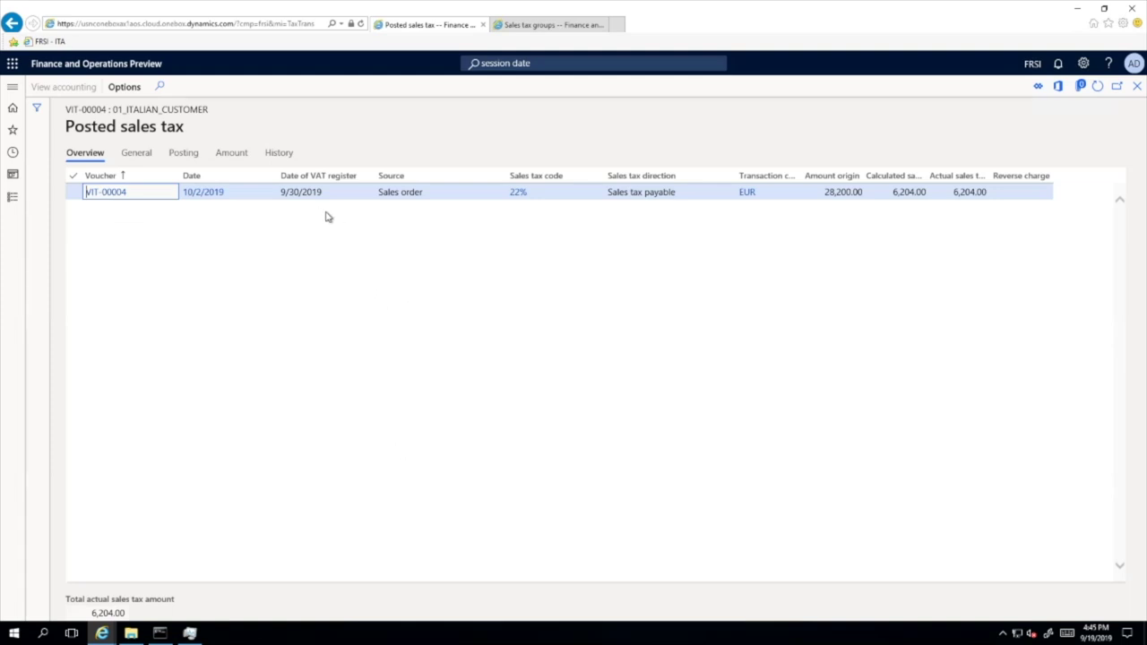
{"action": "left_click", "coordinate": [1136, 86]}
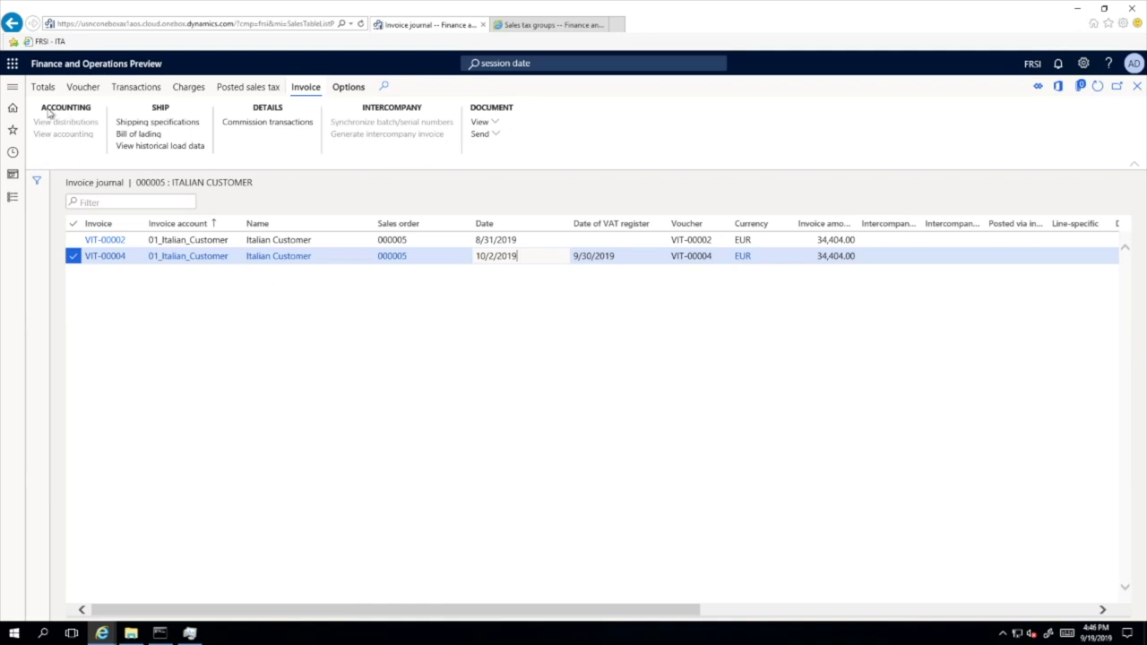
Step: Open VAT register transactions from the periodic tasks of the Tax module
{"action": "left_click", "coordinate": [13, 86]}
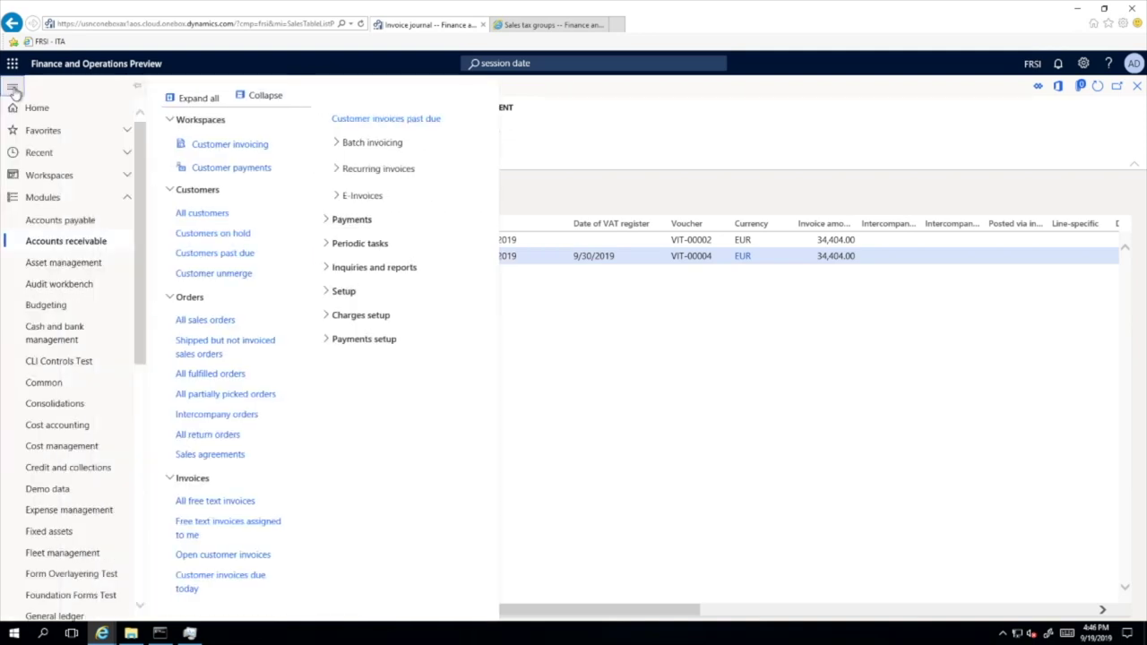
{"action": "scroll", "coordinate": [38, 415], "scroll_direction": "down", "scroll_amount": 5}
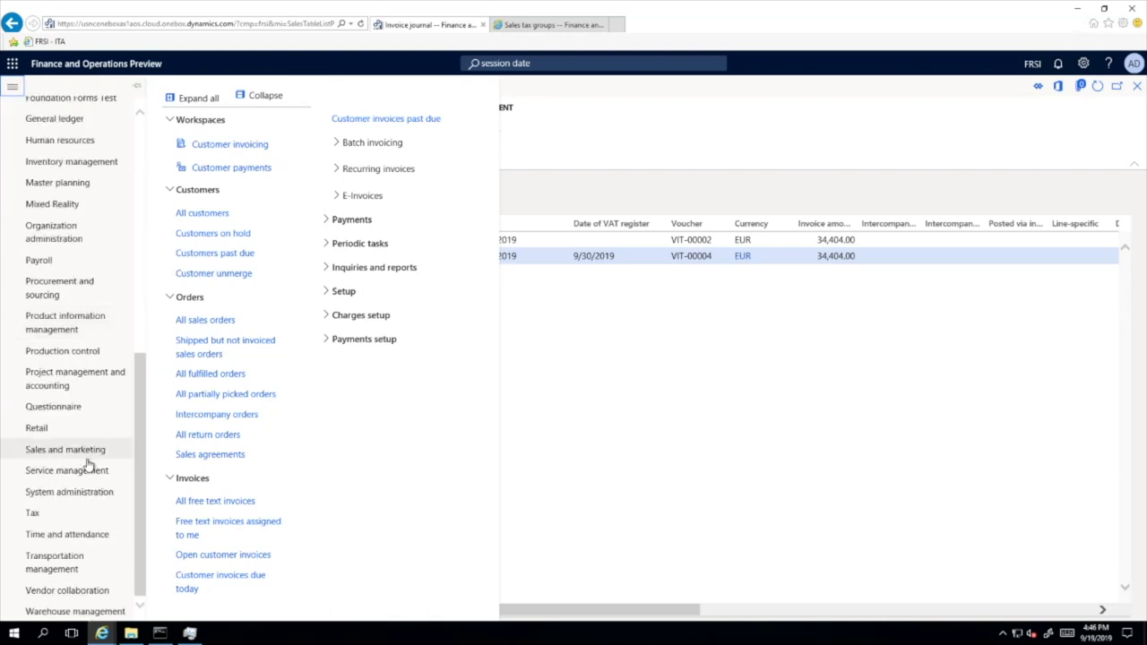
{"action": "left_click", "coordinate": [36, 515]}
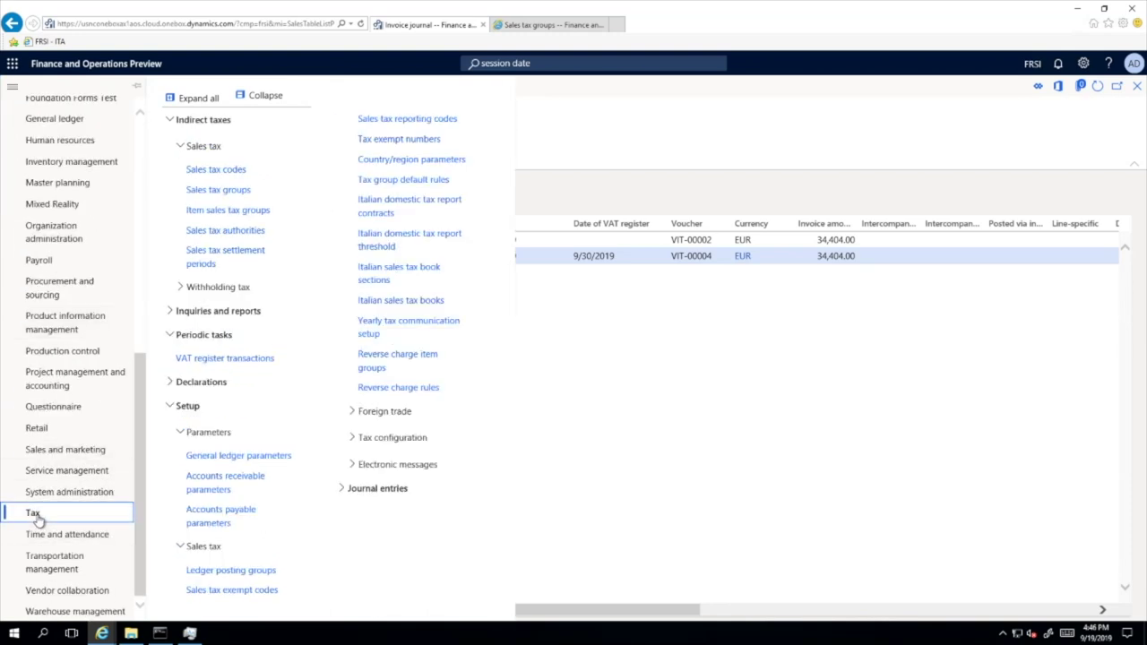
{"action": "left_click", "coordinate": [189, 360]}
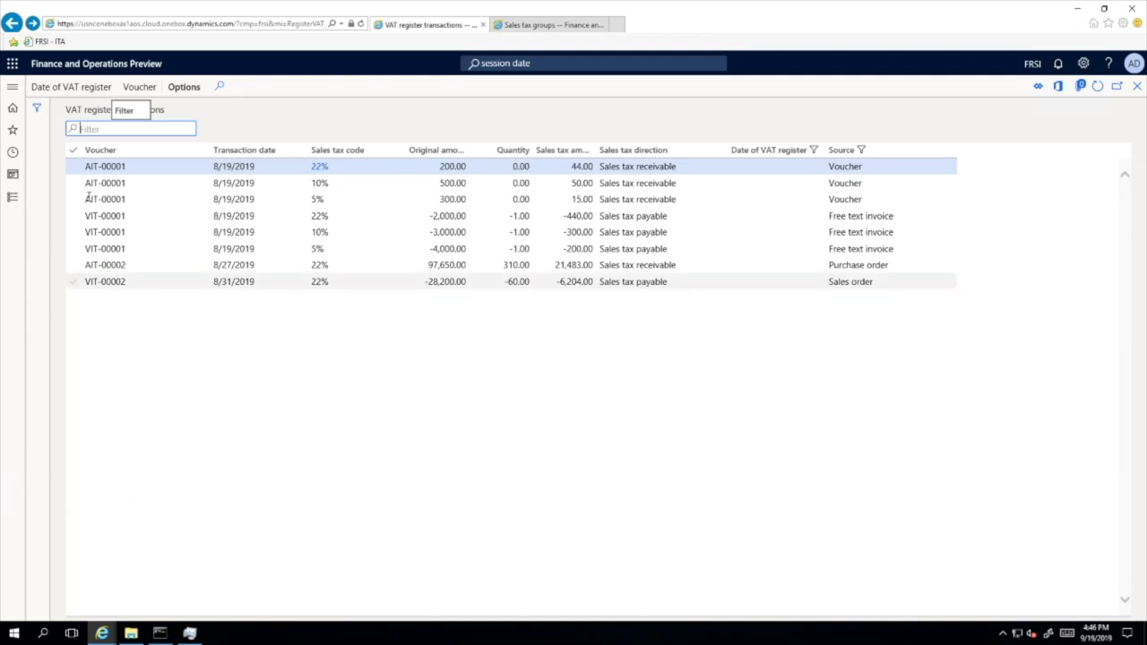
Step: Add a Transaction date filter to the VAT register transactions and apply it for dates after 8/31/2019
{"action": "left_click", "coordinate": [38, 109]}
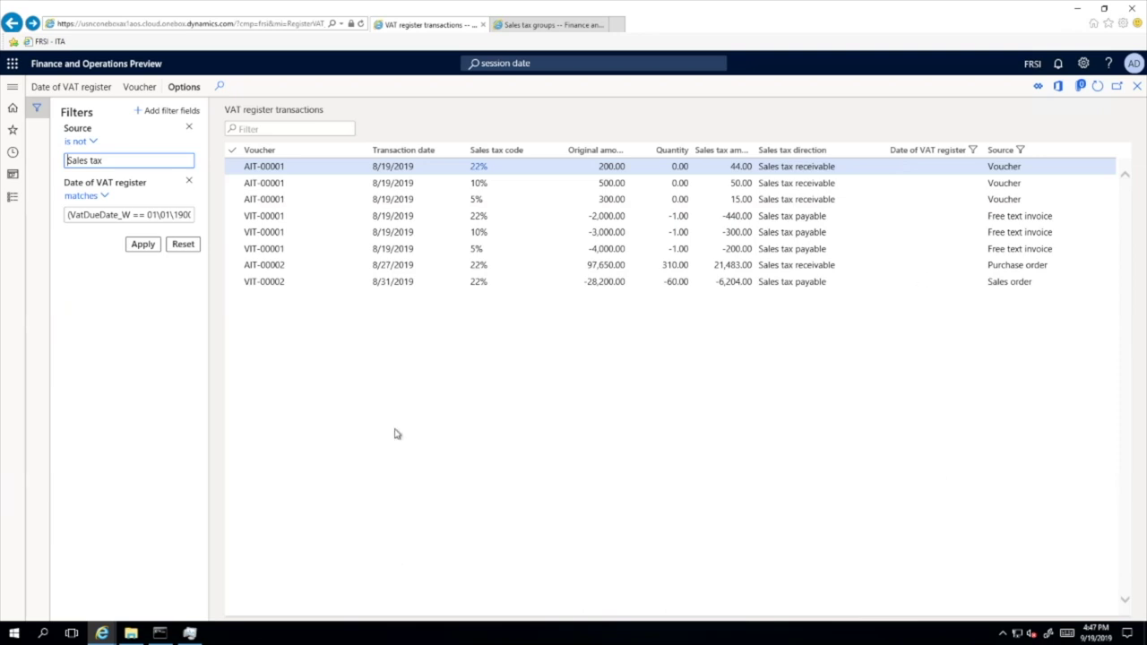
{"action": "left_click", "coordinate": [167, 110]}
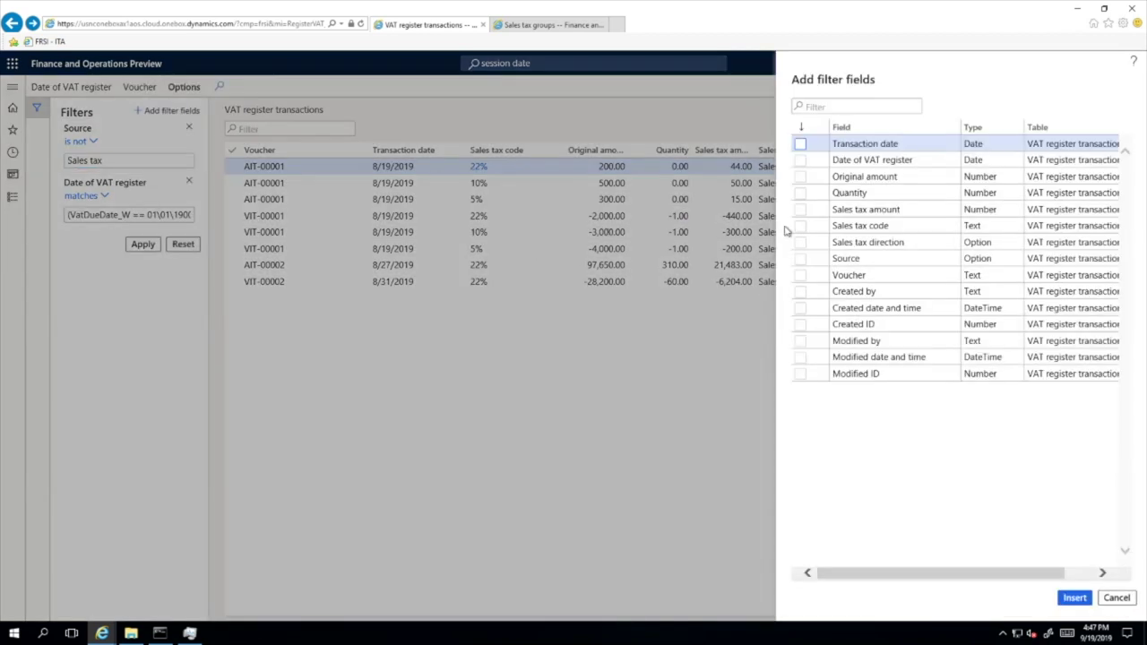
{"action": "left_click", "coordinate": [801, 143]}
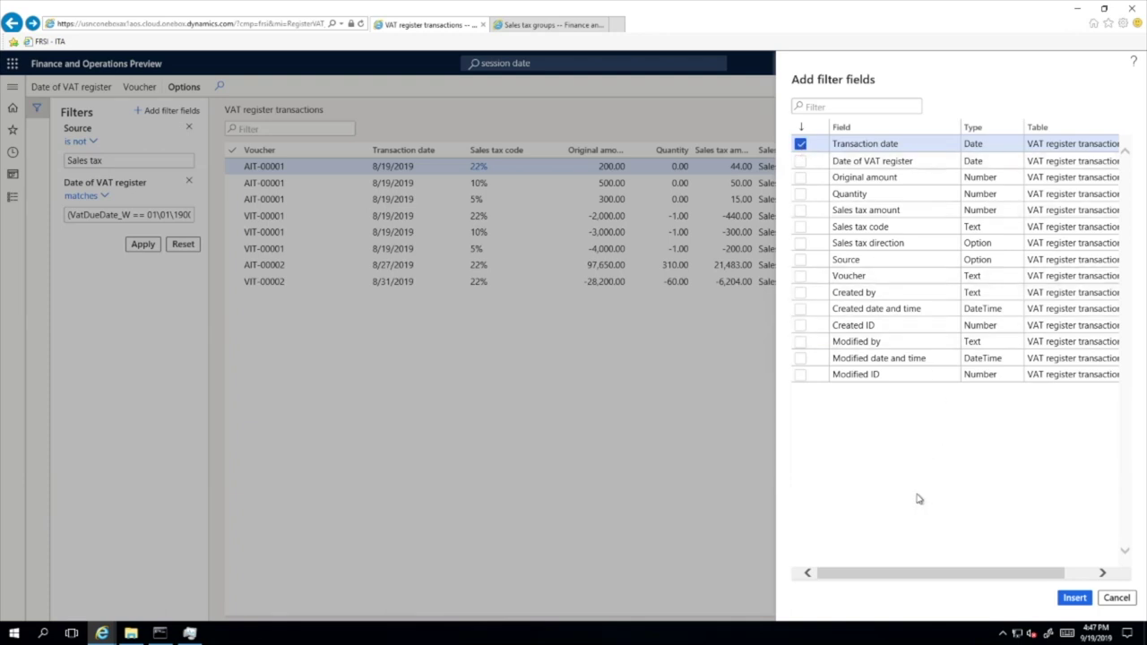
{"action": "left_click", "coordinate": [1075, 600]}
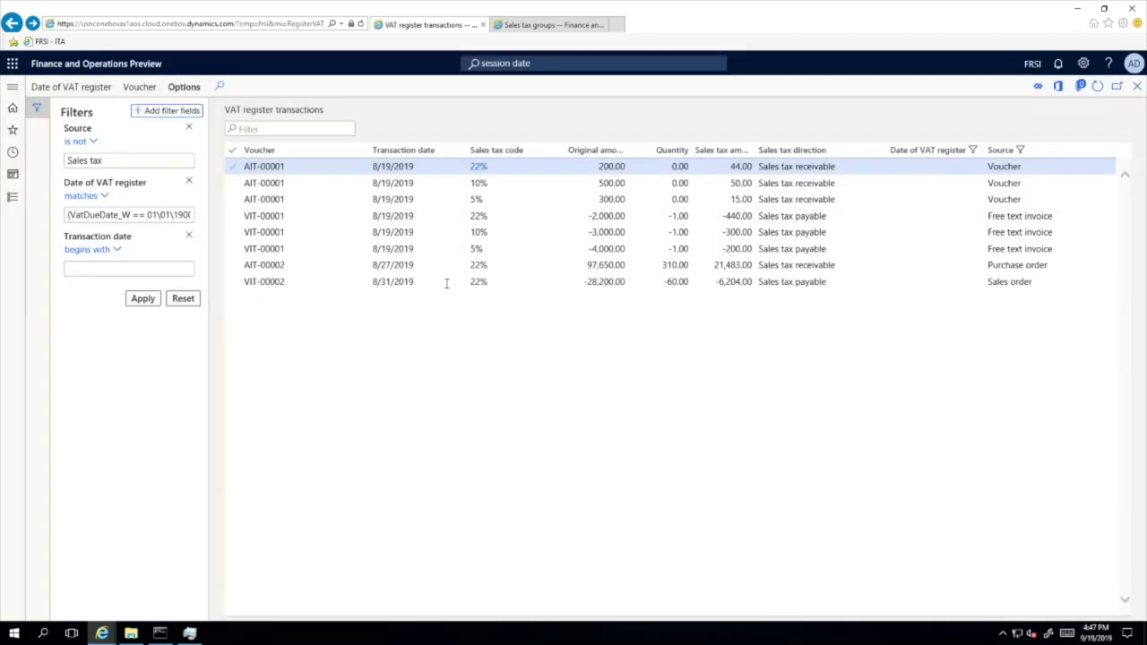
{"action": "left_click", "coordinate": [83, 251]}
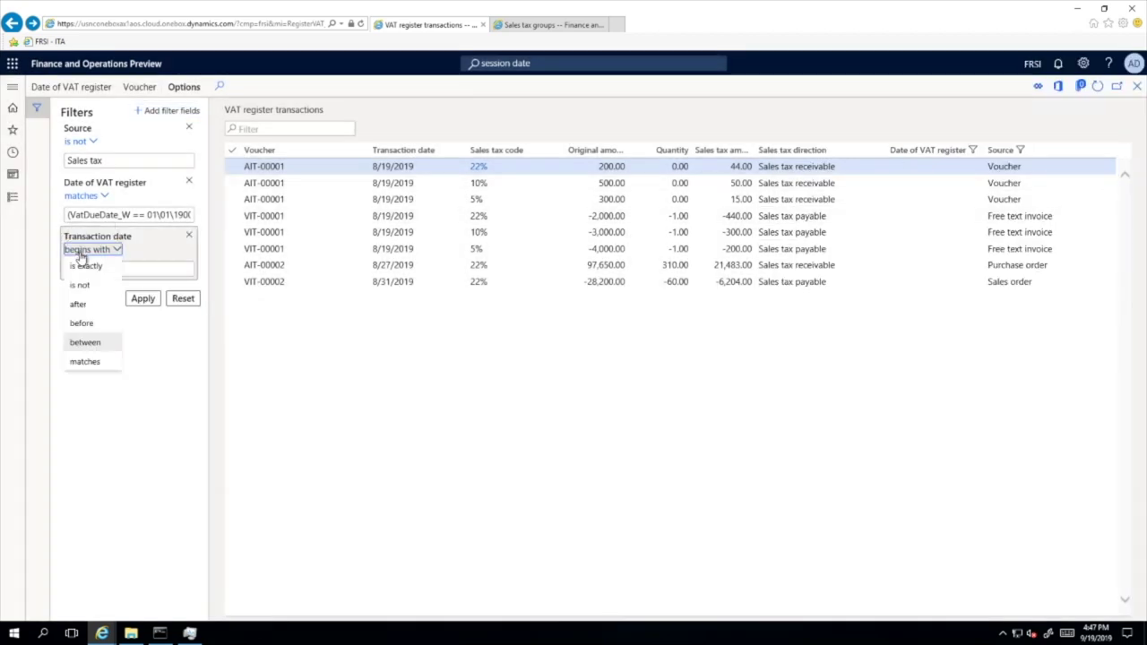
{"action": "left_click", "coordinate": [78, 304]}
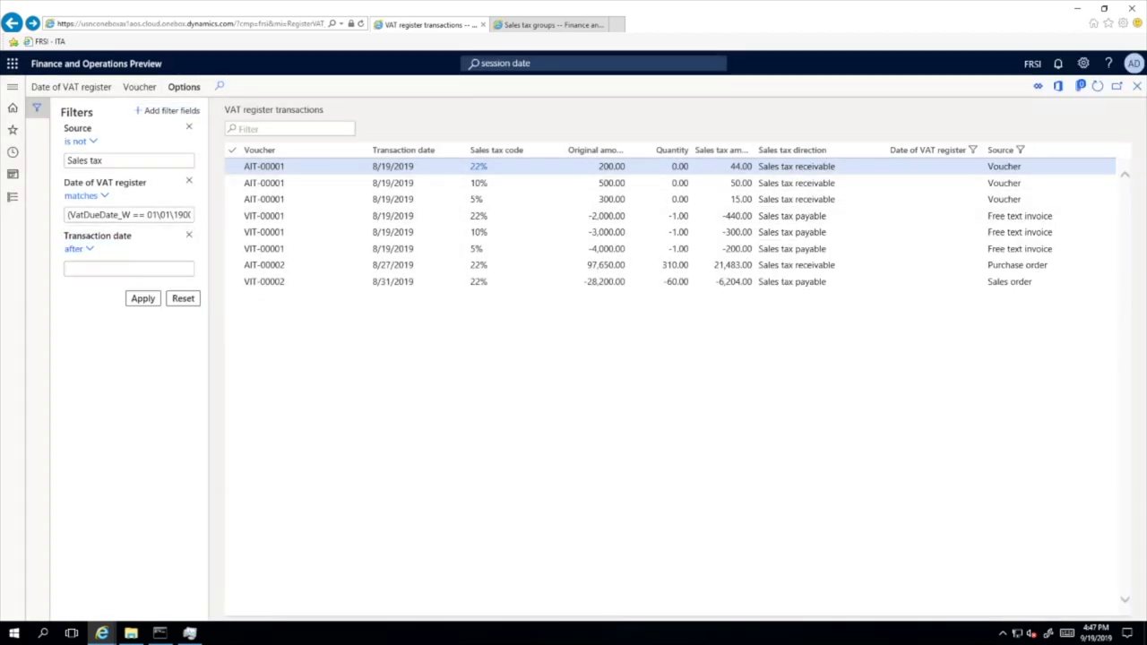
{"action": "left_click", "coordinate": [118, 269]}
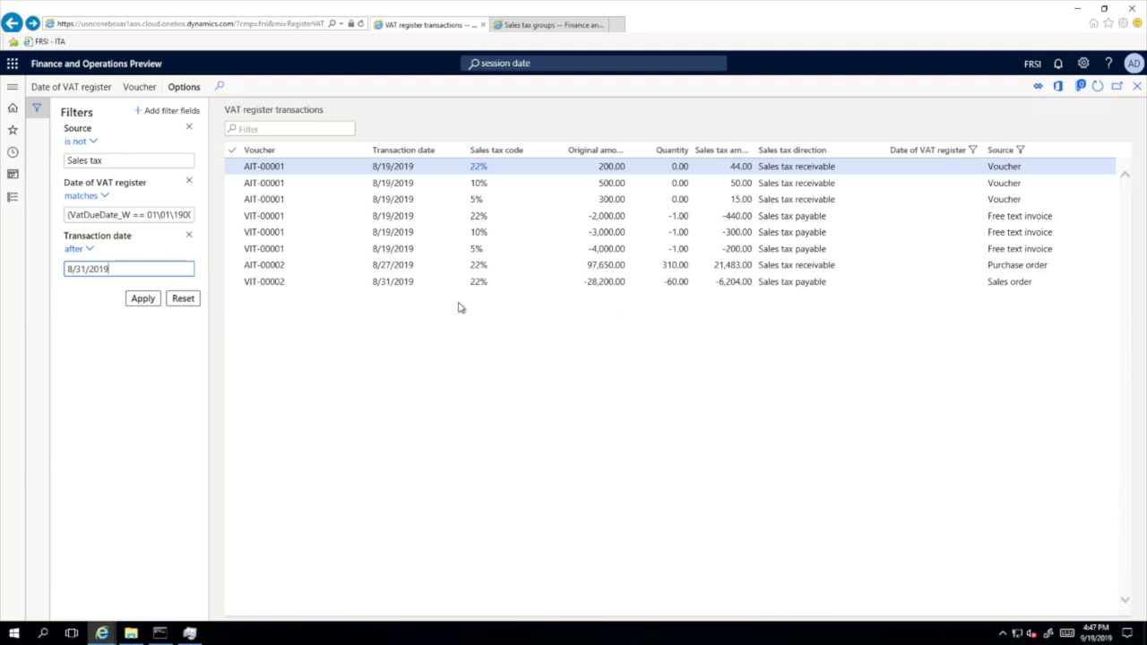
{"action": "left_click", "coordinate": [136, 300]}
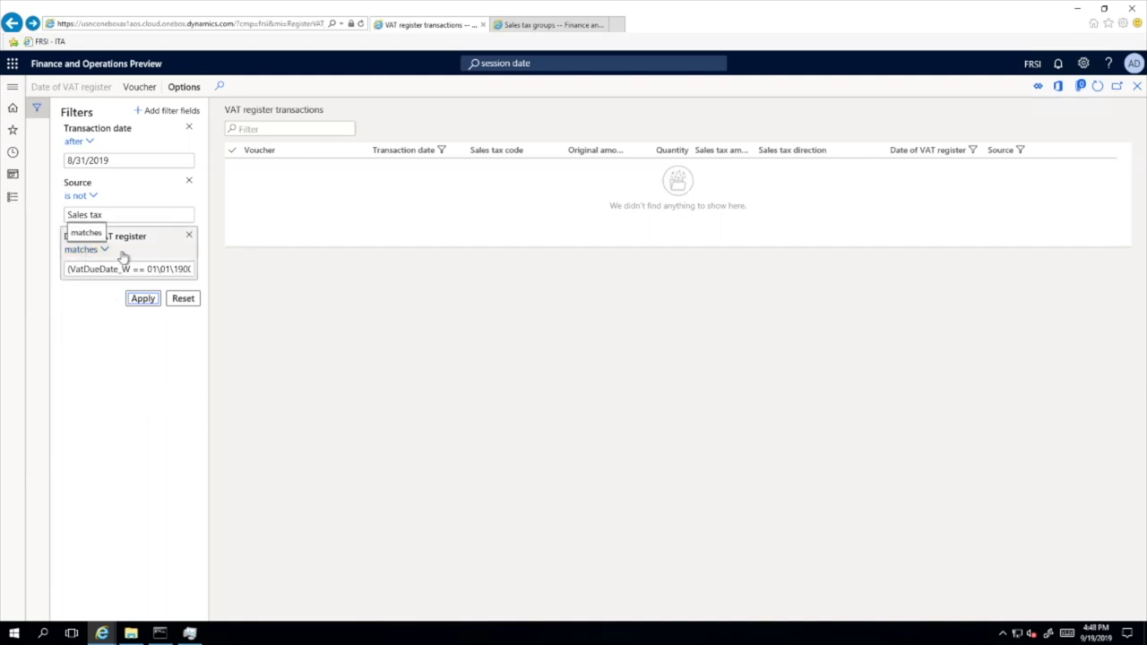
Step: Remove the Date of VAT register filter and reapply the remaining filters
{"action": "left_click", "coordinate": [189, 237]}
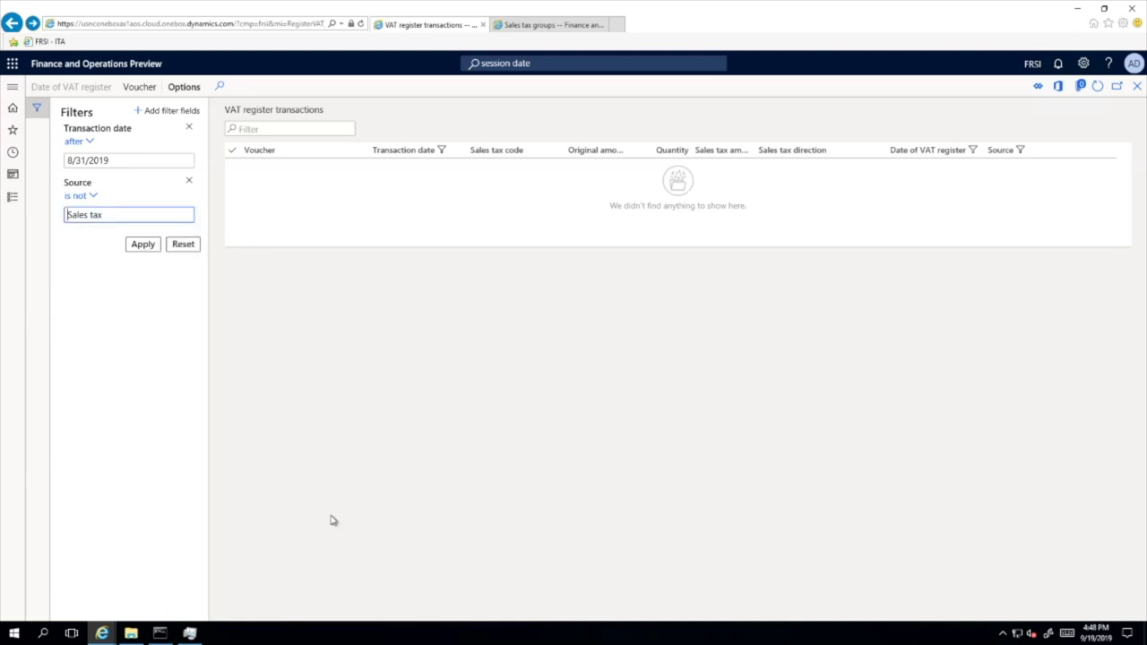
{"action": "left_click", "coordinate": [141, 248]}
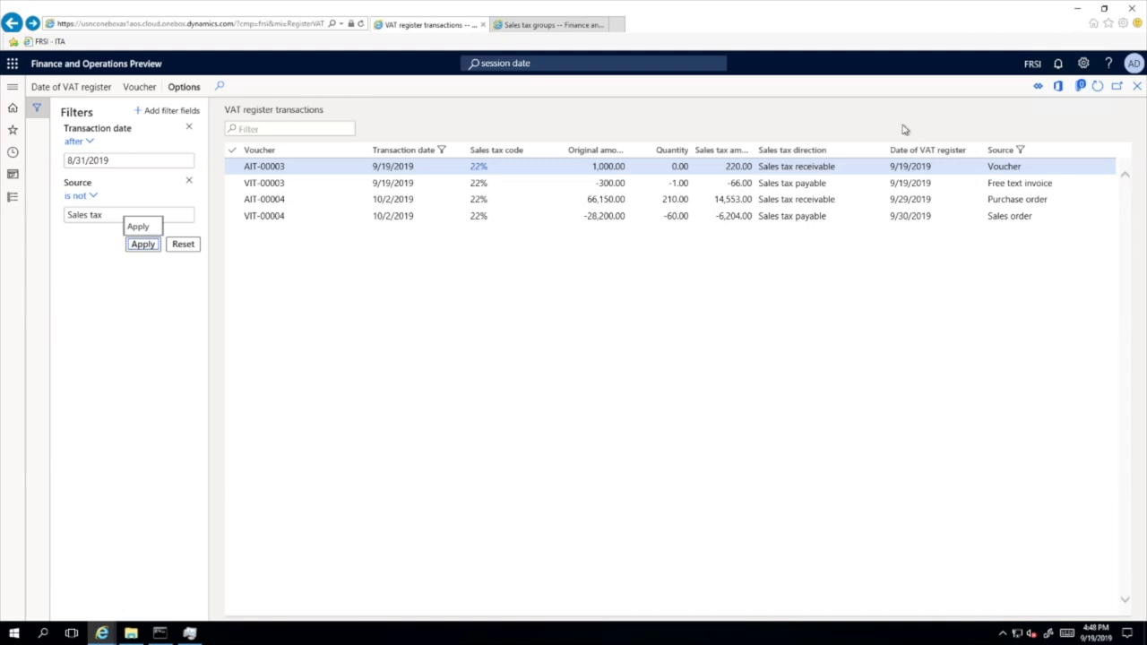
Step: Change the Date of VAT register of sales order voucher VIT-00004 to 9/27/2019
{"action": "left_click", "coordinate": [934, 215]}
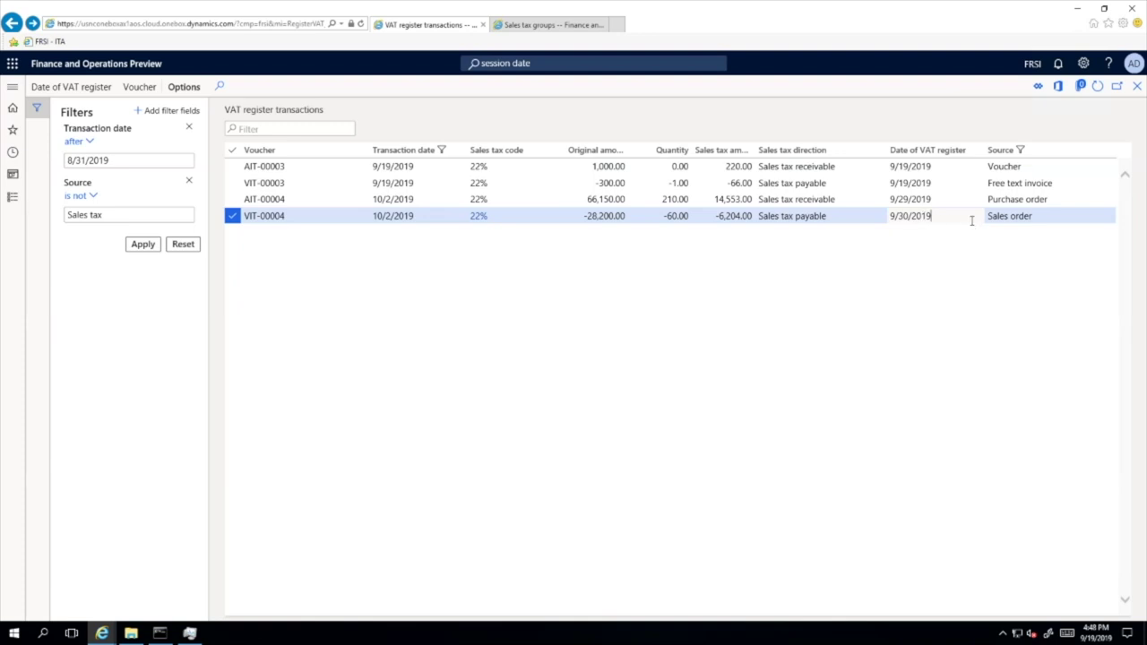
{"action": "left_click", "coordinate": [68, 92]}
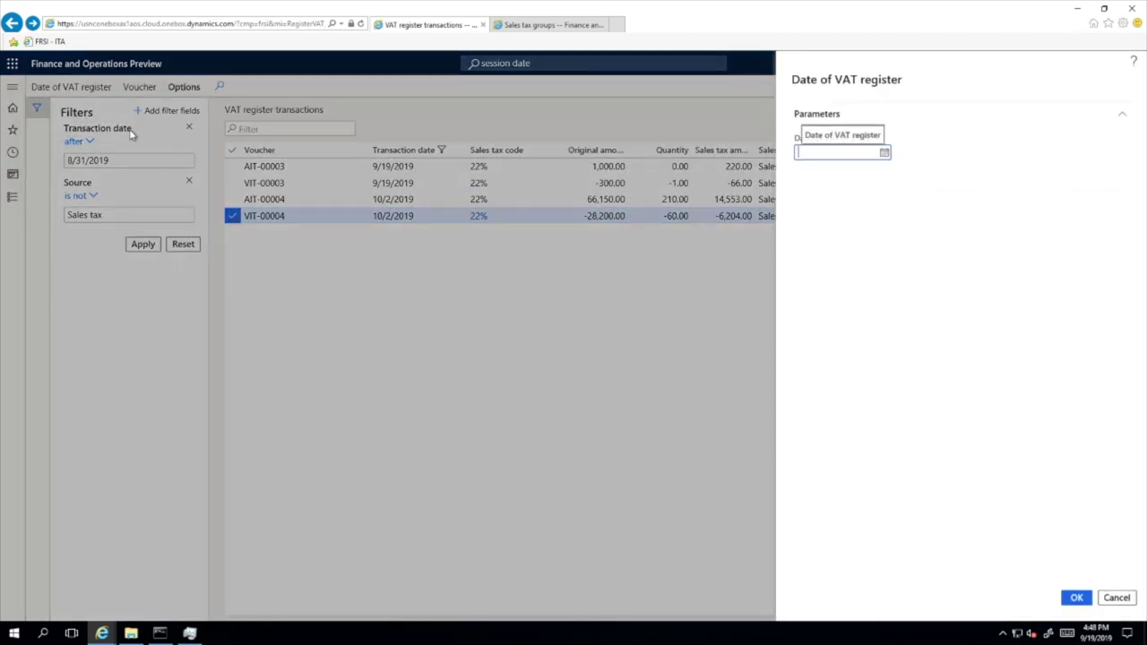
{"action": "left_click", "coordinate": [884, 154]}
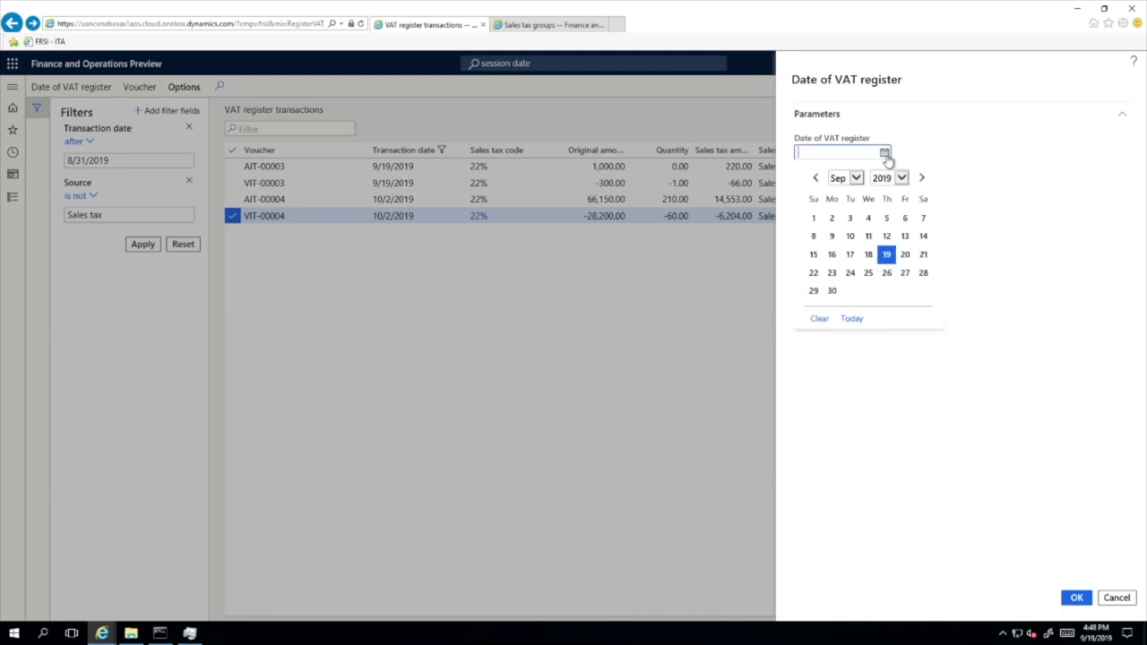
{"action": "left_click", "coordinate": [905, 273]}
{"action": "left_click", "coordinate": [1075, 598]}
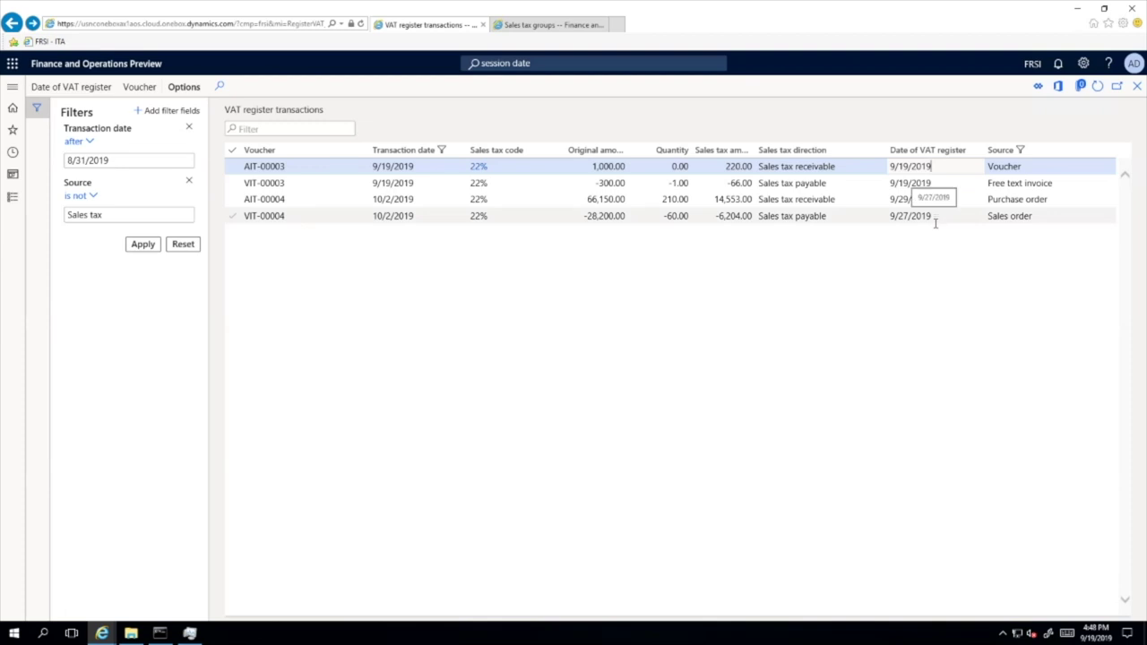
Step: Select the purchase order and sales order transactions together, and extend the selection to all listed VAT register transactions
{"action": "left_click", "coordinate": [233, 200]}
{"action": "left_click", "coordinate": [233, 217]}
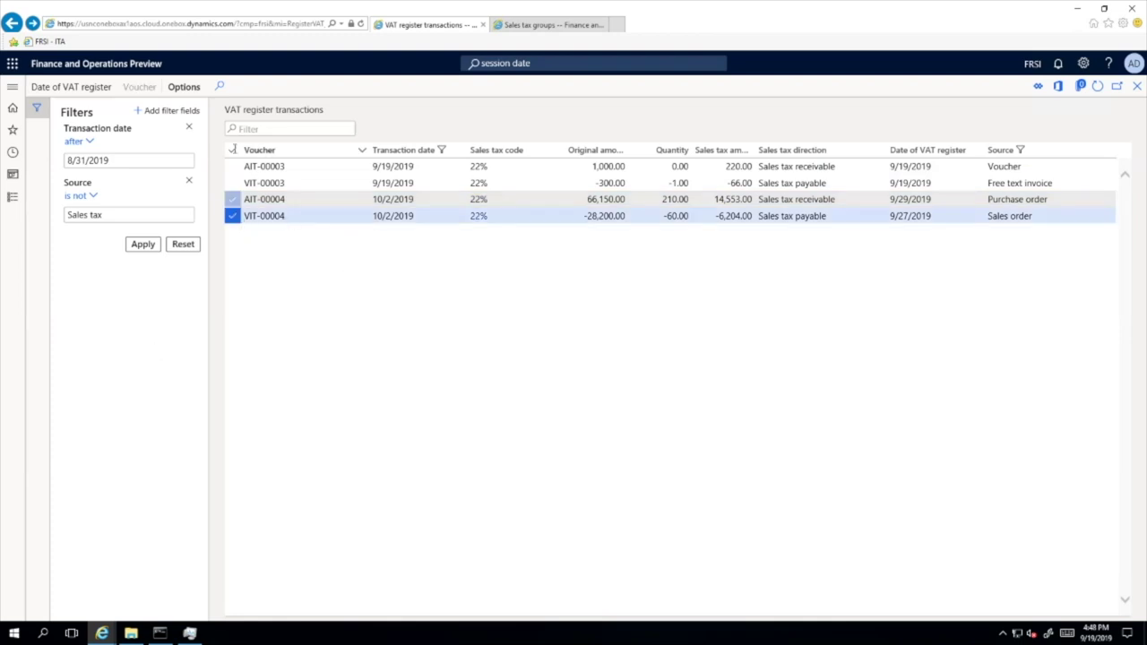
{"action": "left_click", "coordinate": [233, 155]}
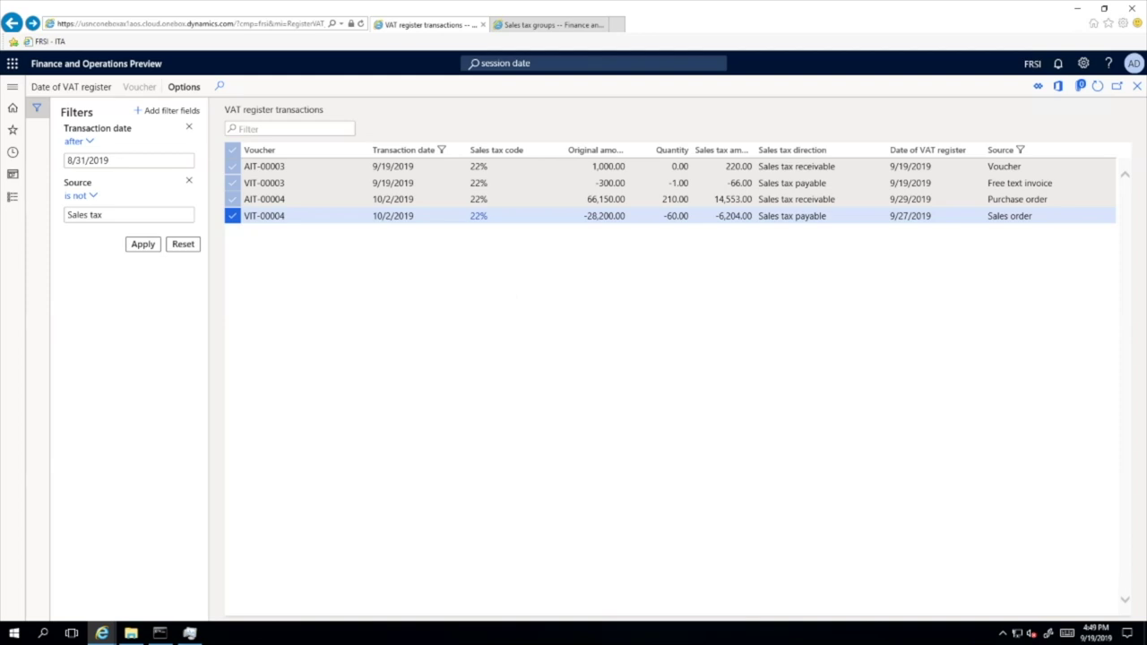
Step: Enable the Date of VAT register option in the Sales tax section of General ledger parameters, accept the important note, and save
{"action": "left_click", "coordinate": [16, 87]}
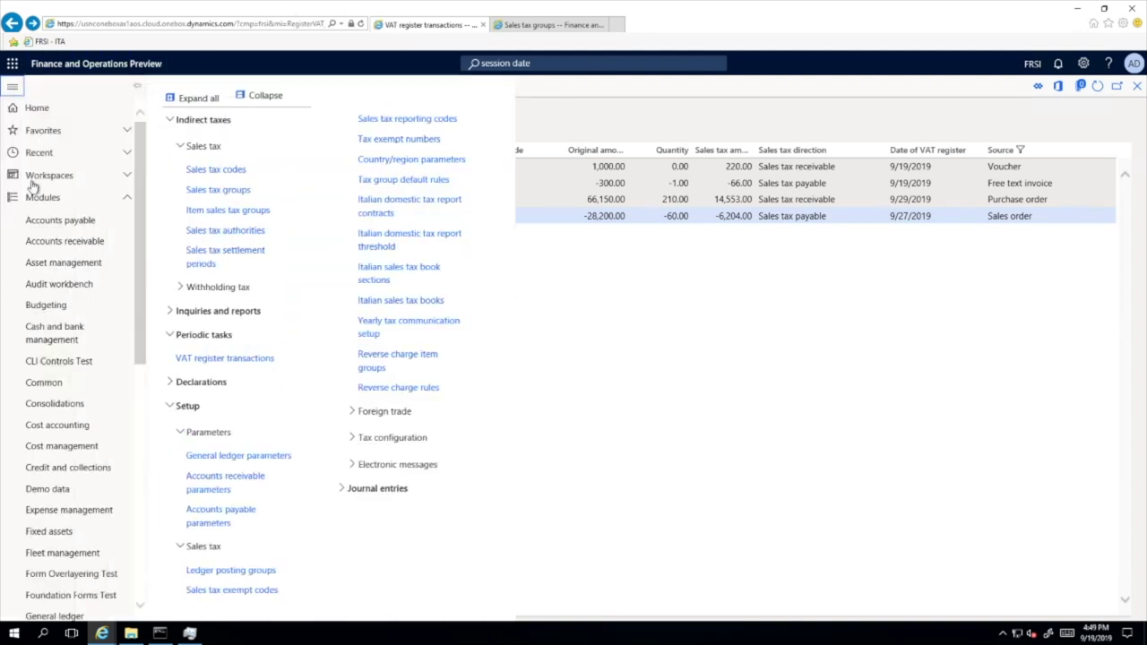
{"action": "left_click", "coordinate": [247, 462]}
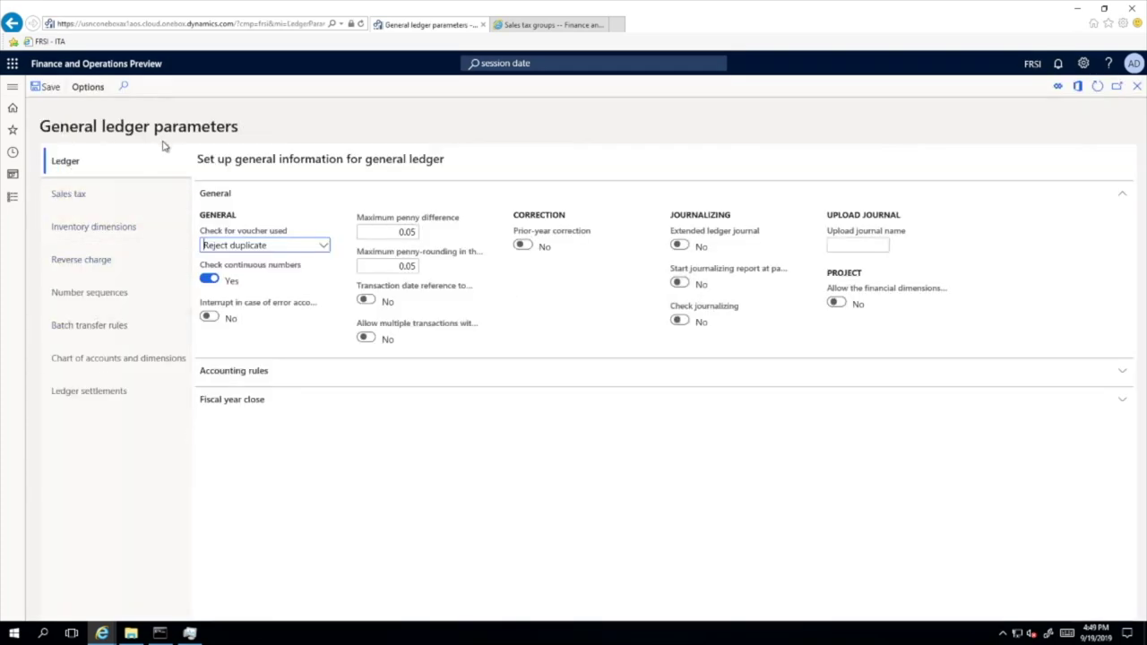
{"action": "left_click", "coordinate": [77, 199]}
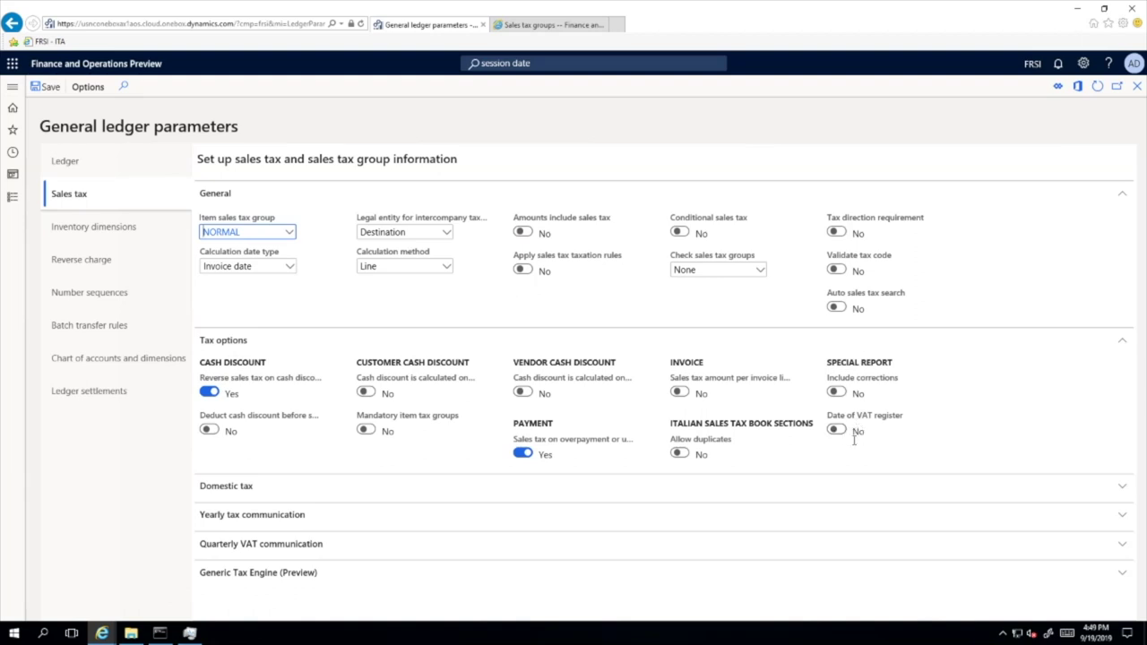
{"action": "left_click", "coordinate": [48, 93]}
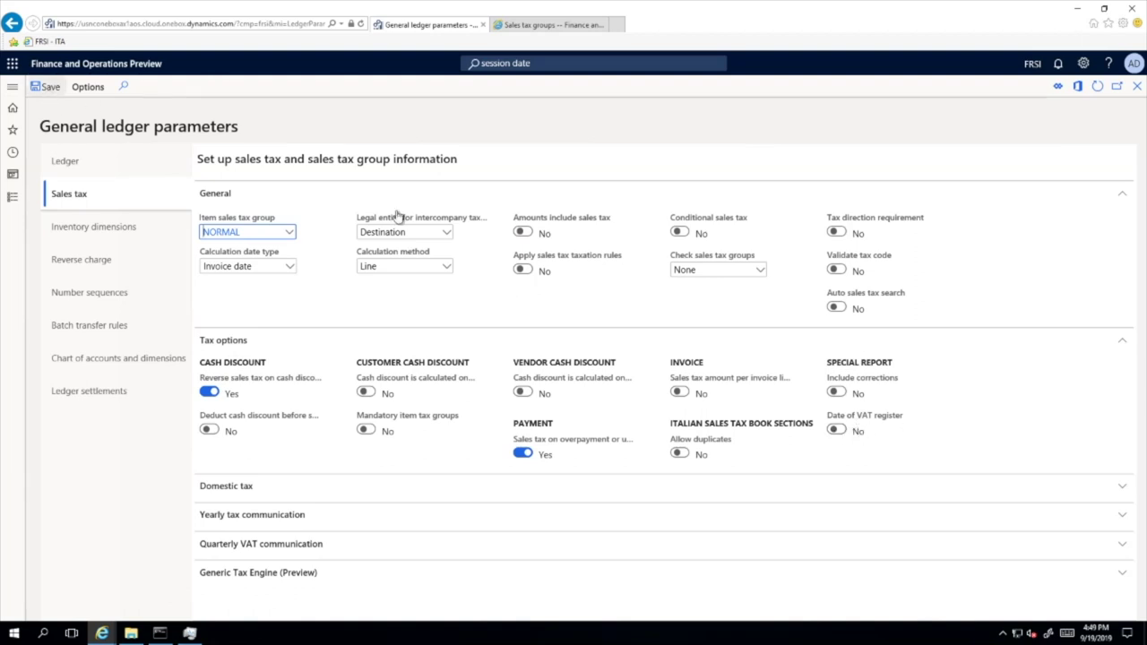
{"action": "left_click", "coordinate": [841, 432]}
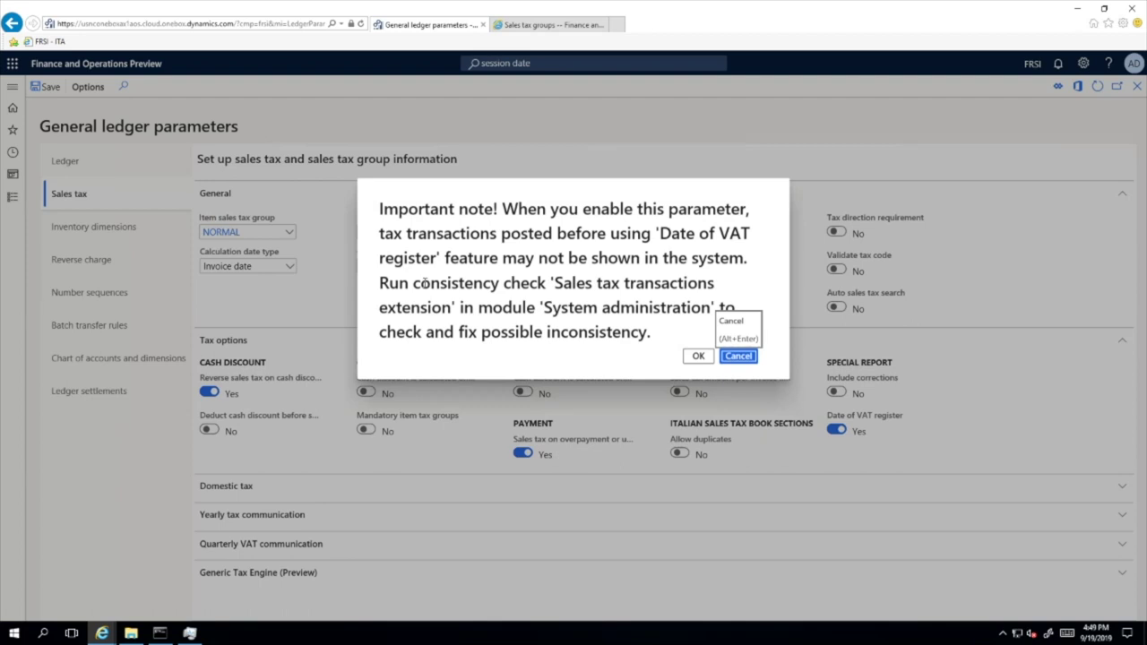
{"action": "left_click", "coordinate": [699, 358]}
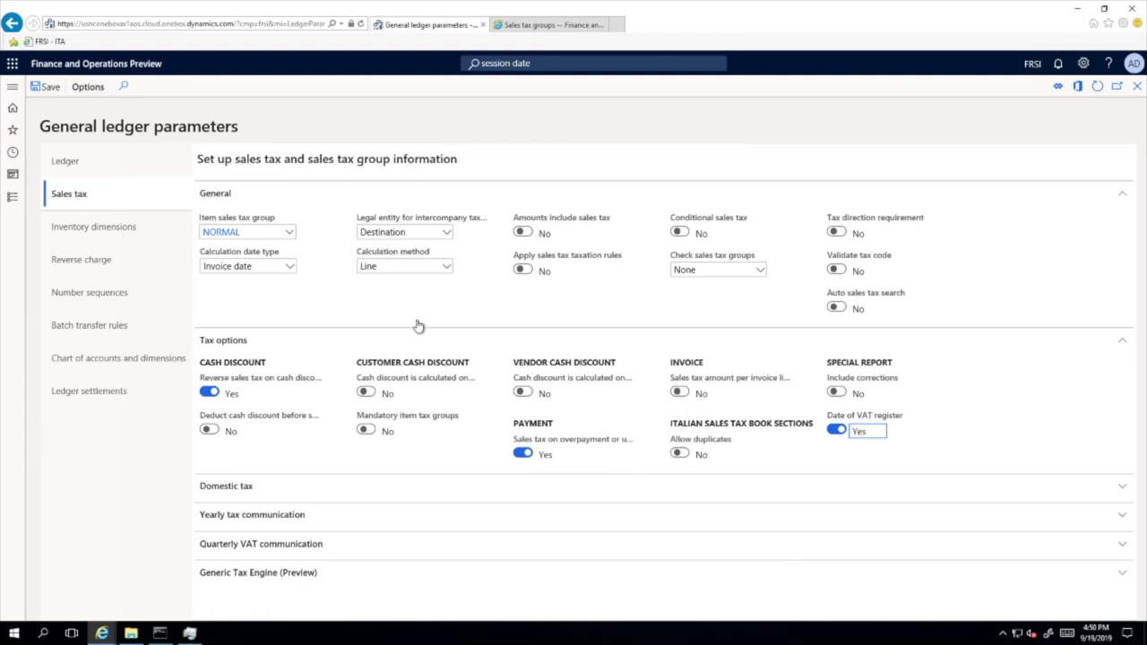
{"action": "left_click", "coordinate": [46, 87]}
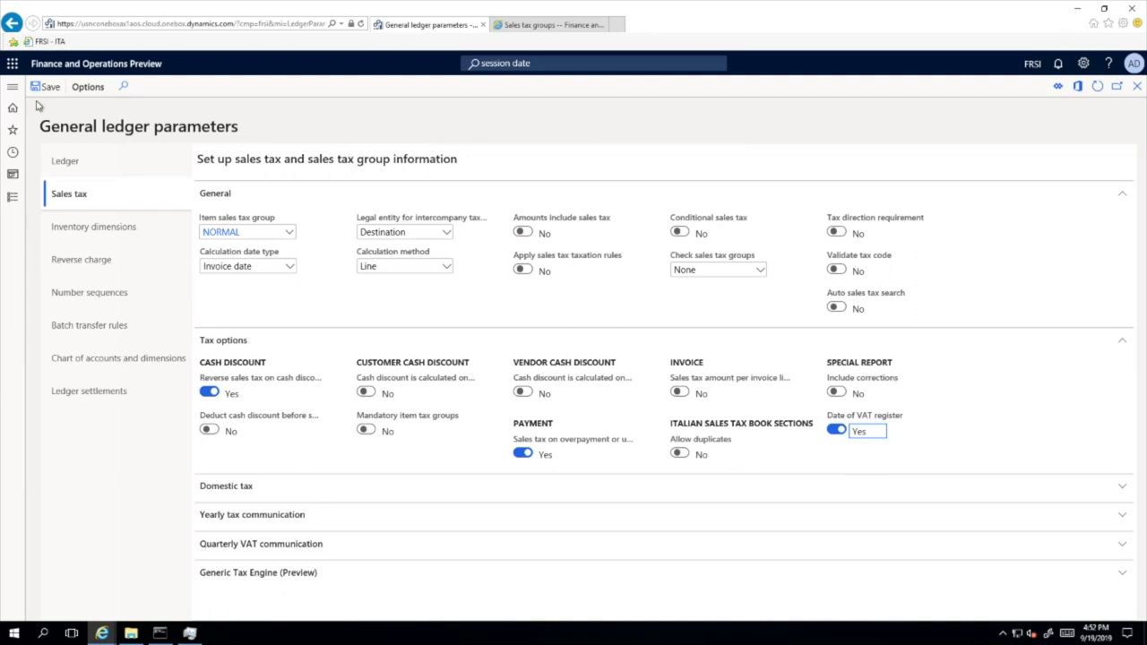
Step: Generate the Sales tax (Italy) report for settlement period MEN from 9/1/2019, with sales tax books, summary and payment printed to screen
{"action": "left_click", "coordinate": [12, 86]}
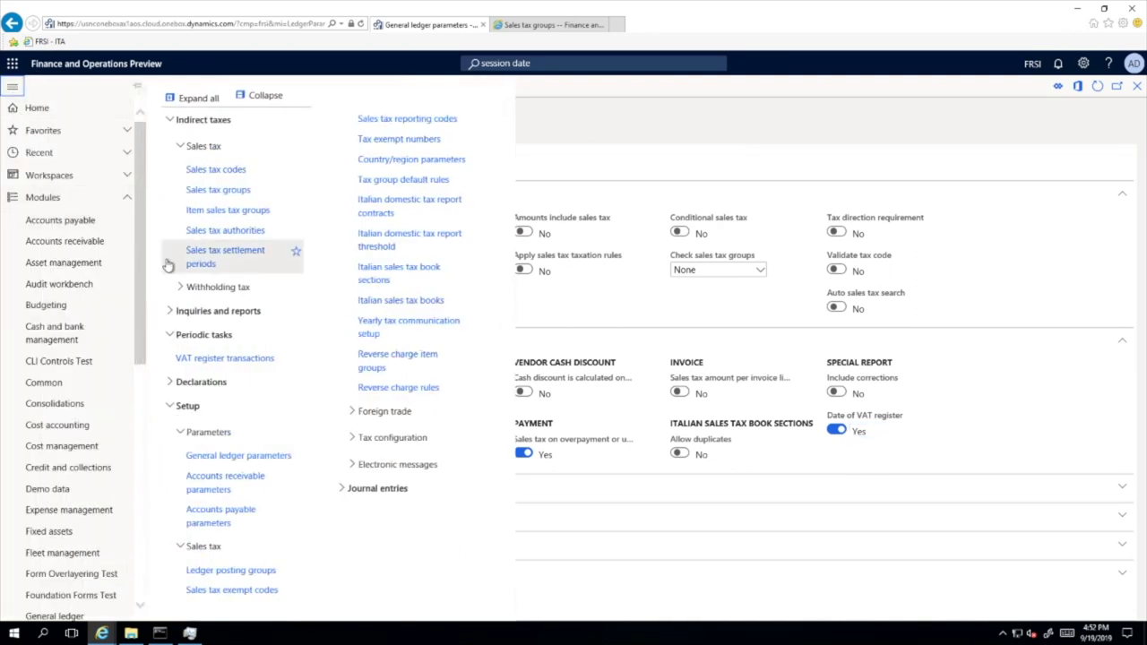
{"action": "left_click", "coordinate": [192, 383]}
{"action": "left_click", "coordinate": [216, 560]}
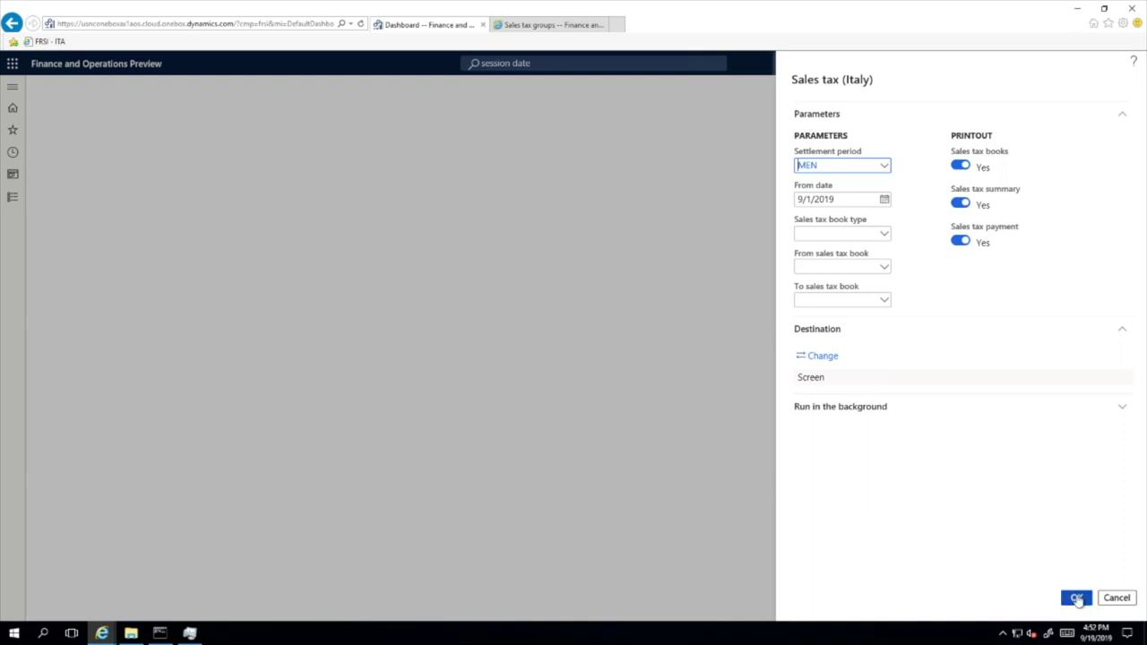
{"action": "left_click", "coordinate": [975, 440]}
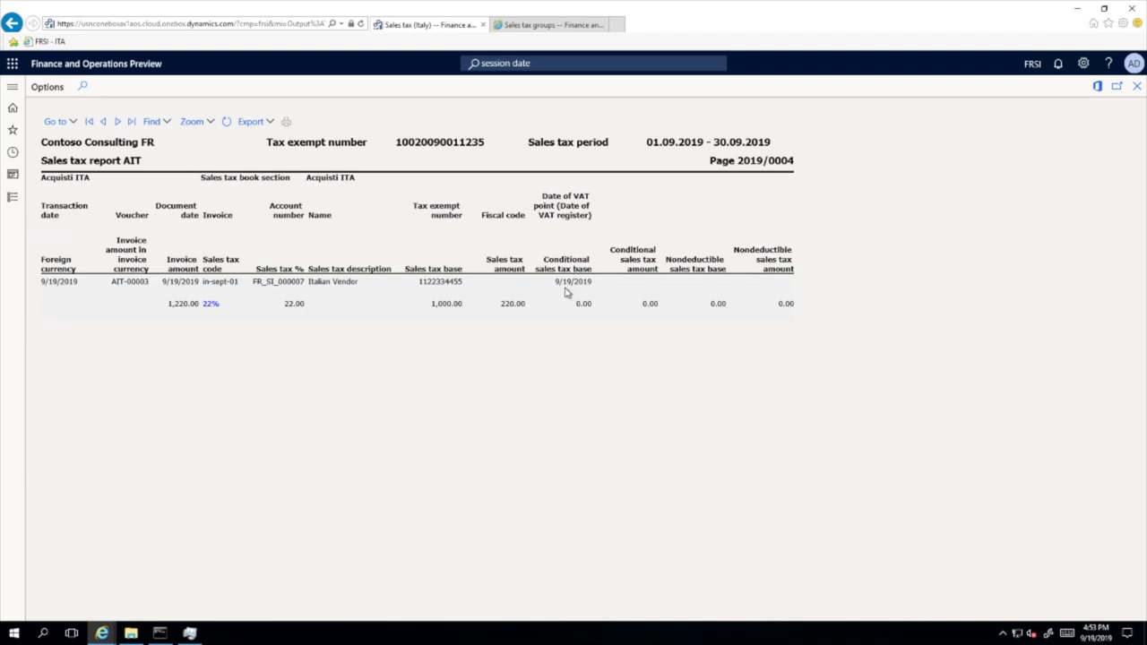
Step: Examine the Date of VAT register column and the actual, previous and next period totals in the AIT purchase tax report
{"action": "left_click", "coordinate": [118, 122]}
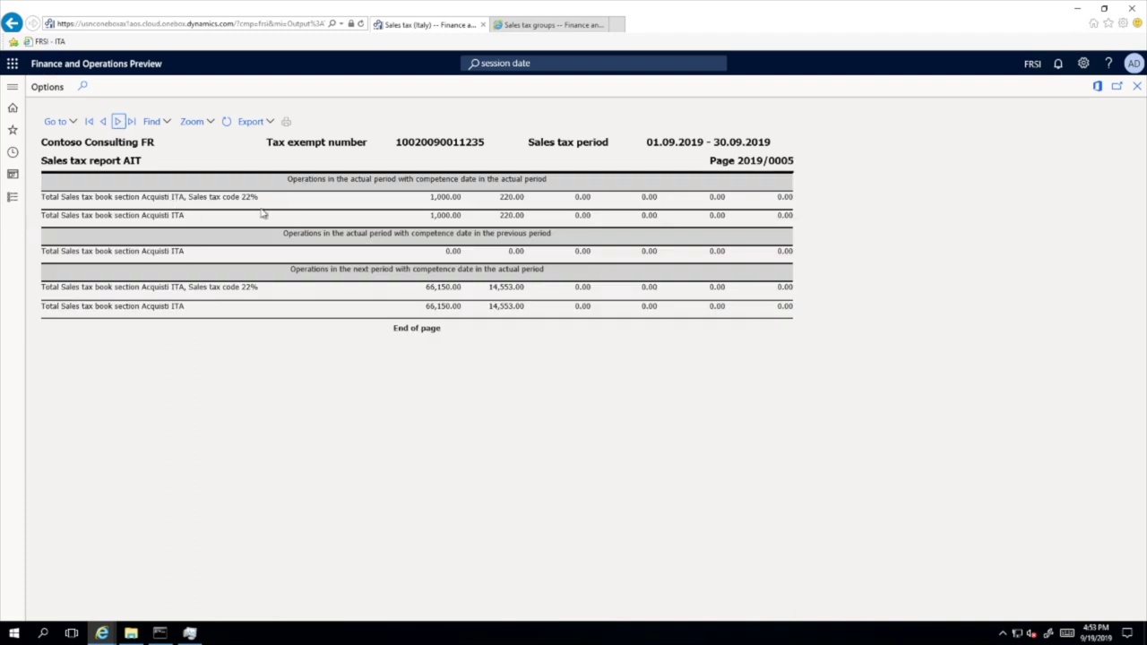
{"action": "left_click", "coordinate": [103, 122]}
{"action": "left_click", "coordinate": [570, 198]}
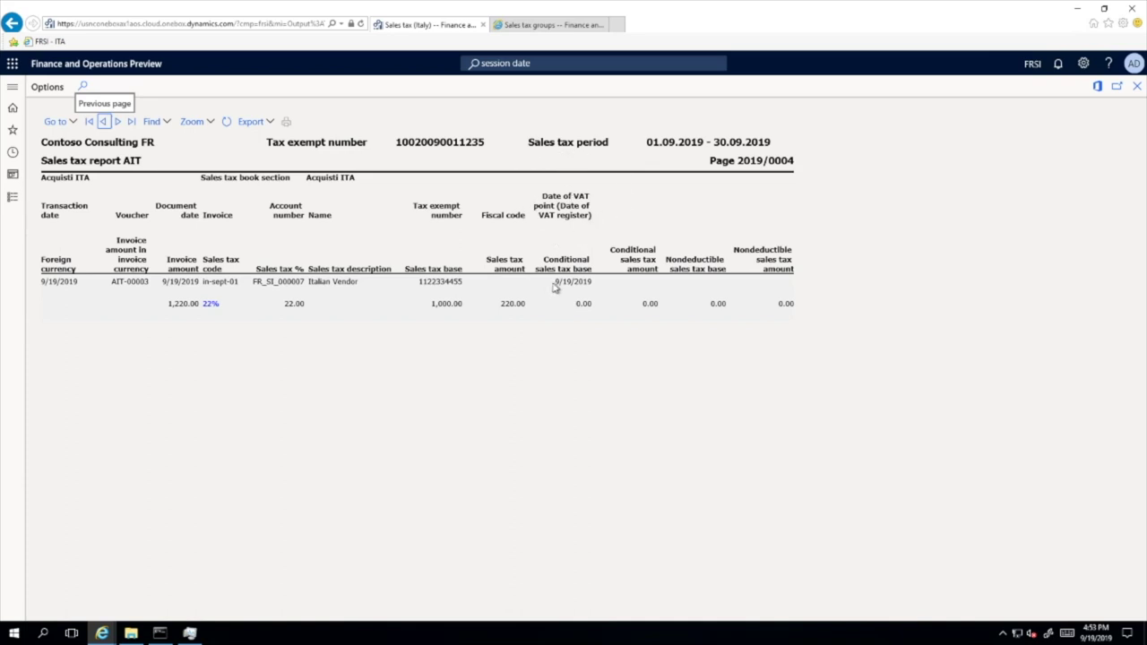
{"action": "left_click_drag", "start_coordinate": [554, 282], "coordinate": [594, 284]}
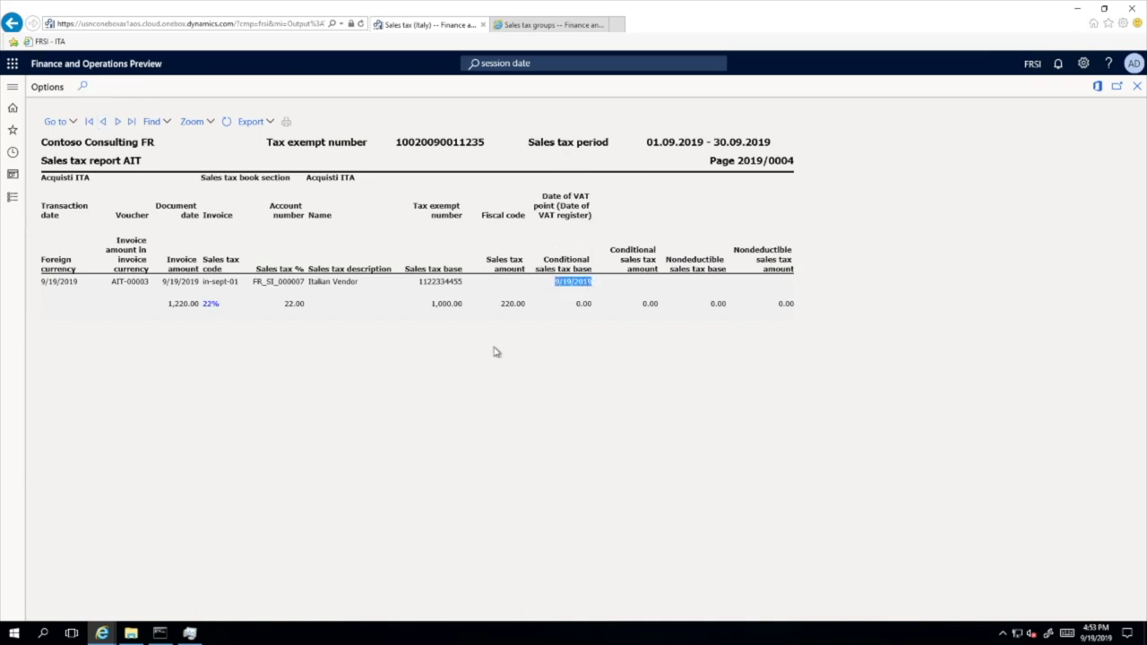
{"action": "left_click", "coordinate": [117, 122]}
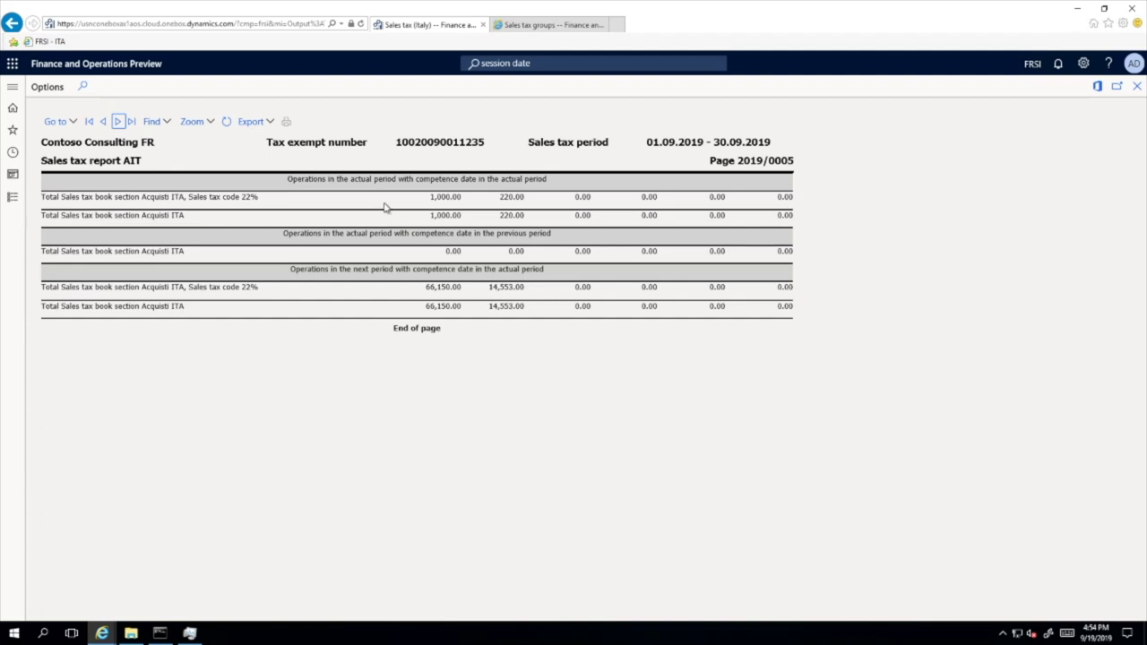
{"action": "left_click_drag", "start_coordinate": [285, 181], "coordinate": [563, 181]}
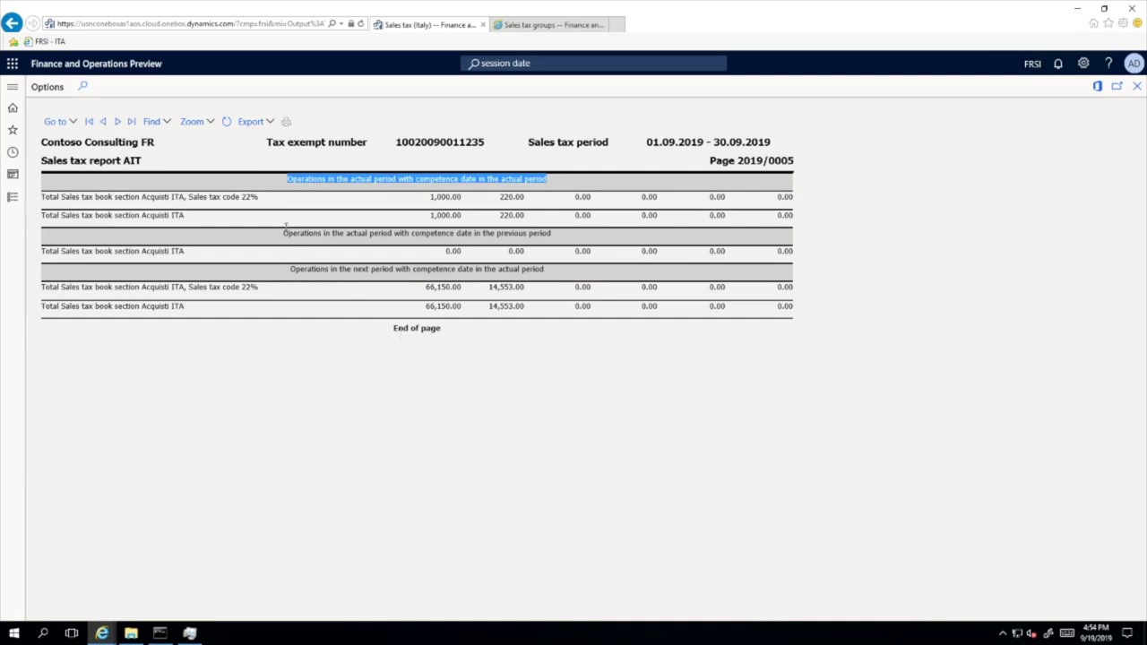
{"action": "left_click_drag", "start_coordinate": [285, 234], "coordinate": [556, 236]}
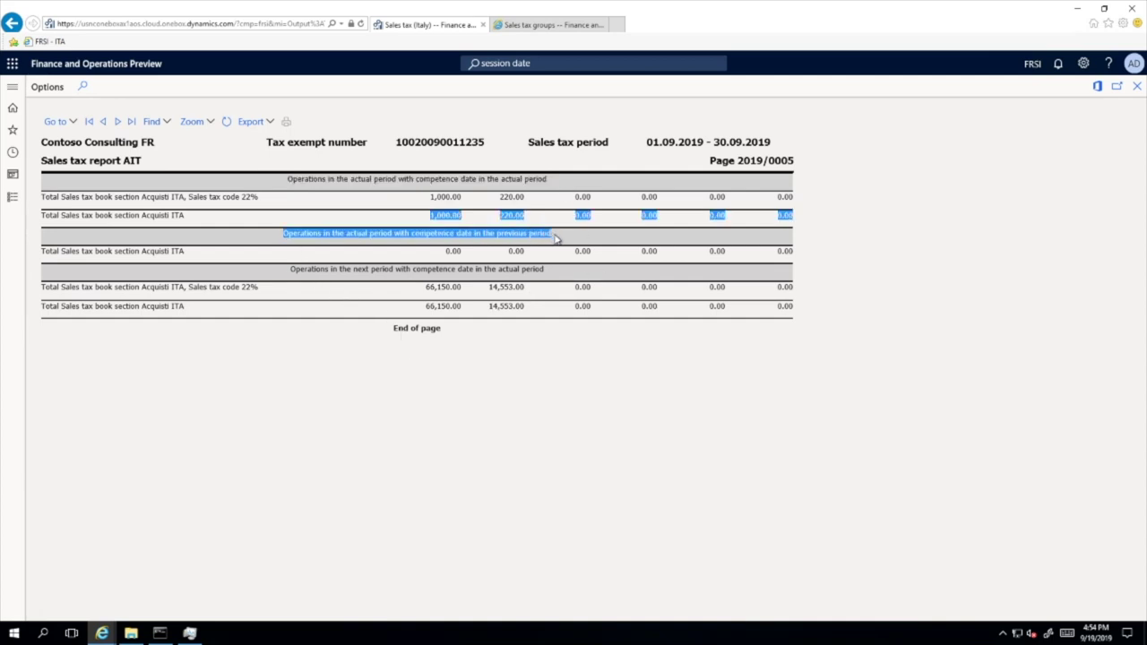
{"action": "left_click", "coordinate": [556, 237]}
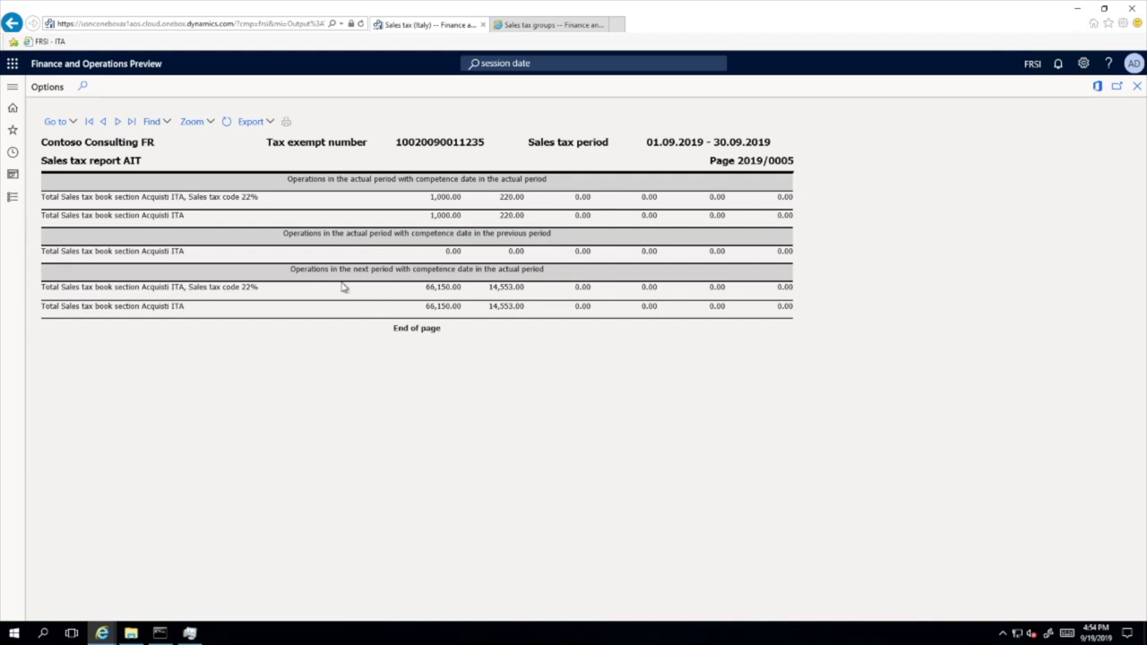
{"action": "left_click_drag", "start_coordinate": [453, 256], "coordinate": [544, 259]}
{"action": "left_click_drag", "start_coordinate": [427, 306], "coordinate": [472, 309]}
{"action": "left_click", "coordinate": [496, 350]}
{"action": "left_click", "coordinate": [117, 121]}
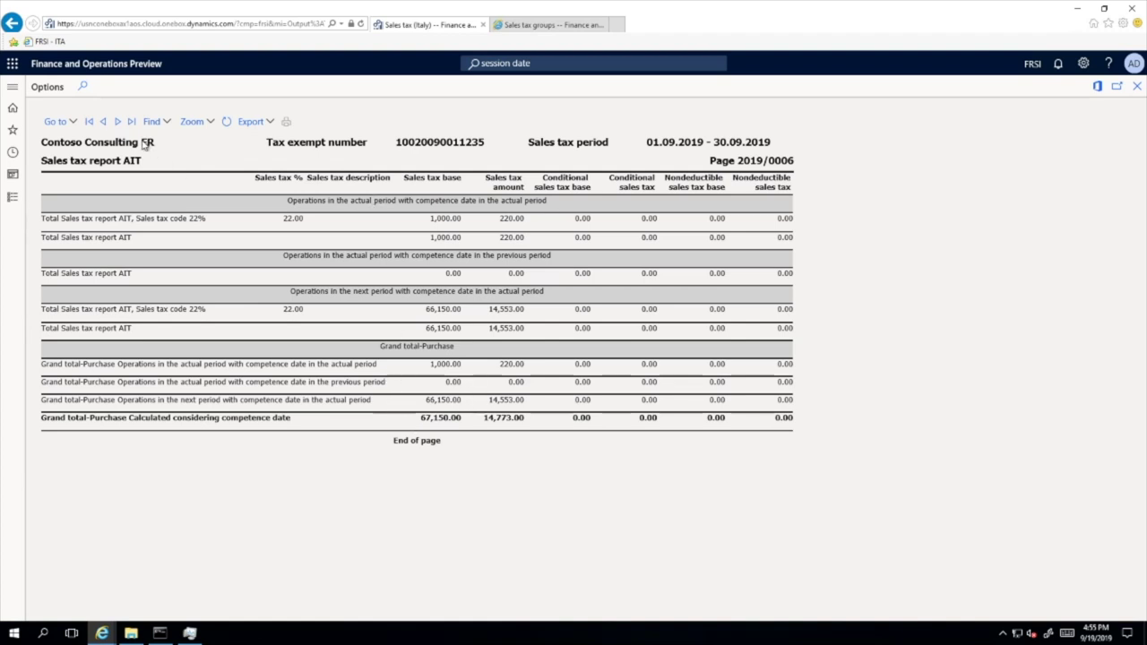
Step: Review the VIT sales tax report's transactions, section totals by competence date, and grand total for sales
{"action": "left_click", "coordinate": [119, 122]}
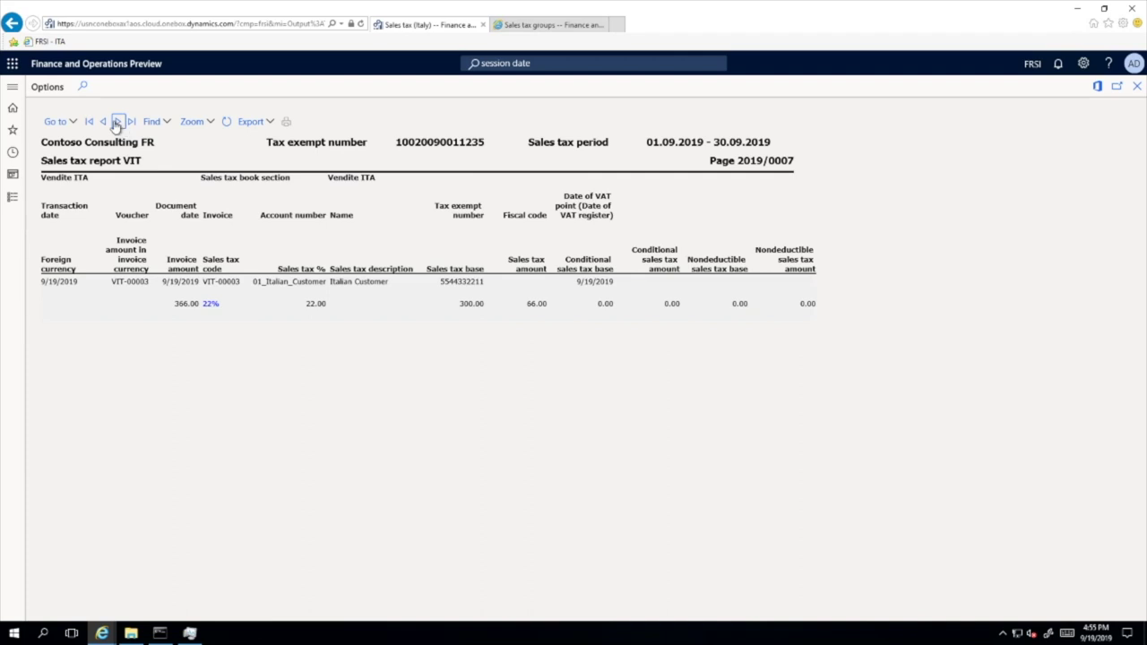
{"action": "left_click", "coordinate": [117, 123]}
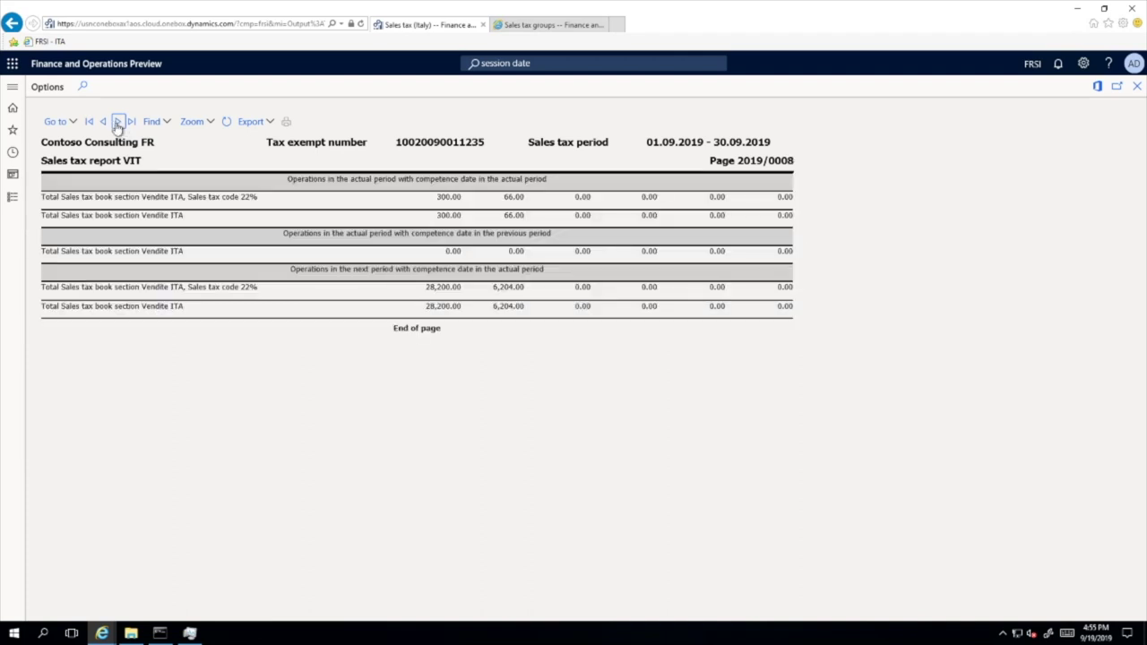
{"action": "left_click", "coordinate": [118, 123]}
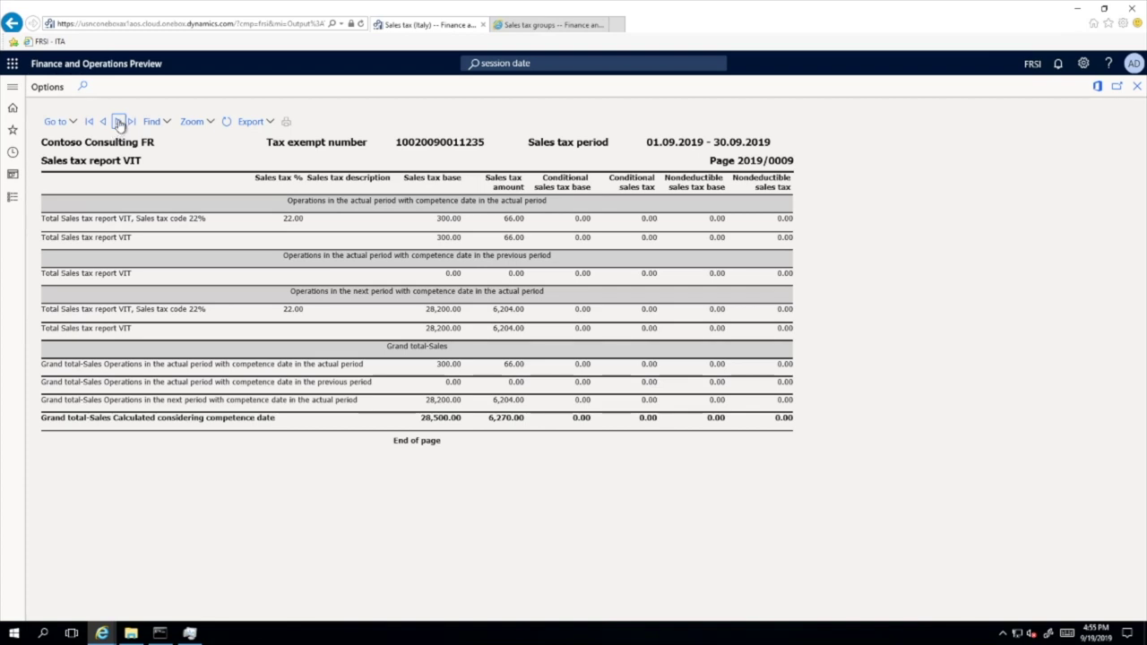
Step: Review the Sales tax summary pages for the AIT and VIT books through to the Sales tax payment page
{"action": "left_click", "coordinate": [118, 123]}
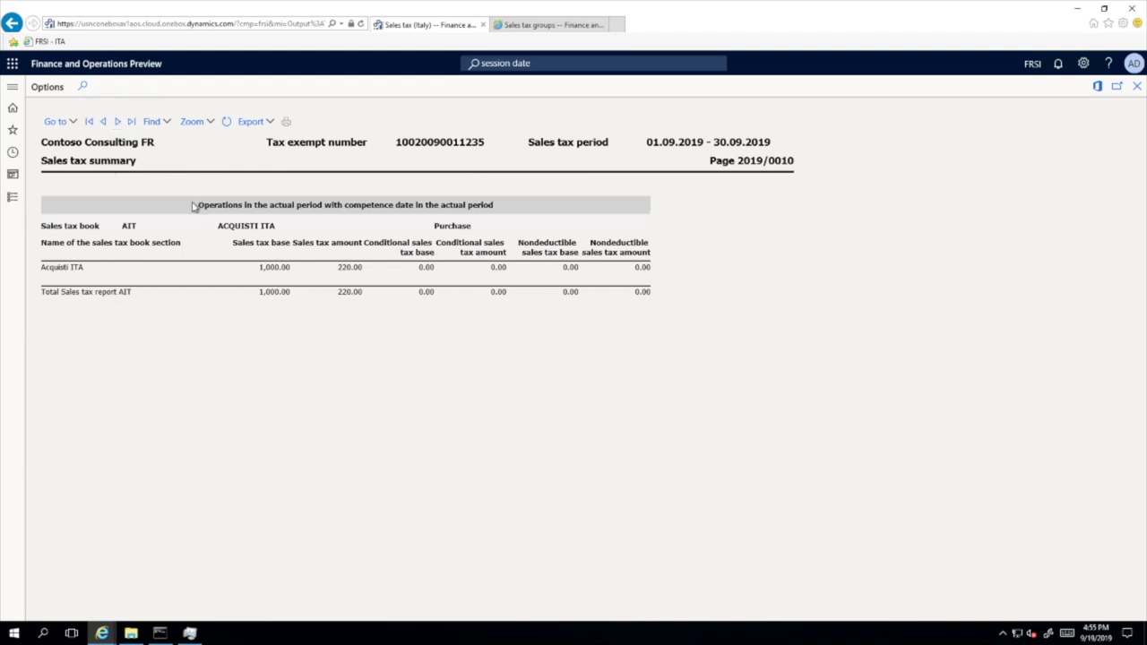
{"action": "left_click", "coordinate": [118, 122]}
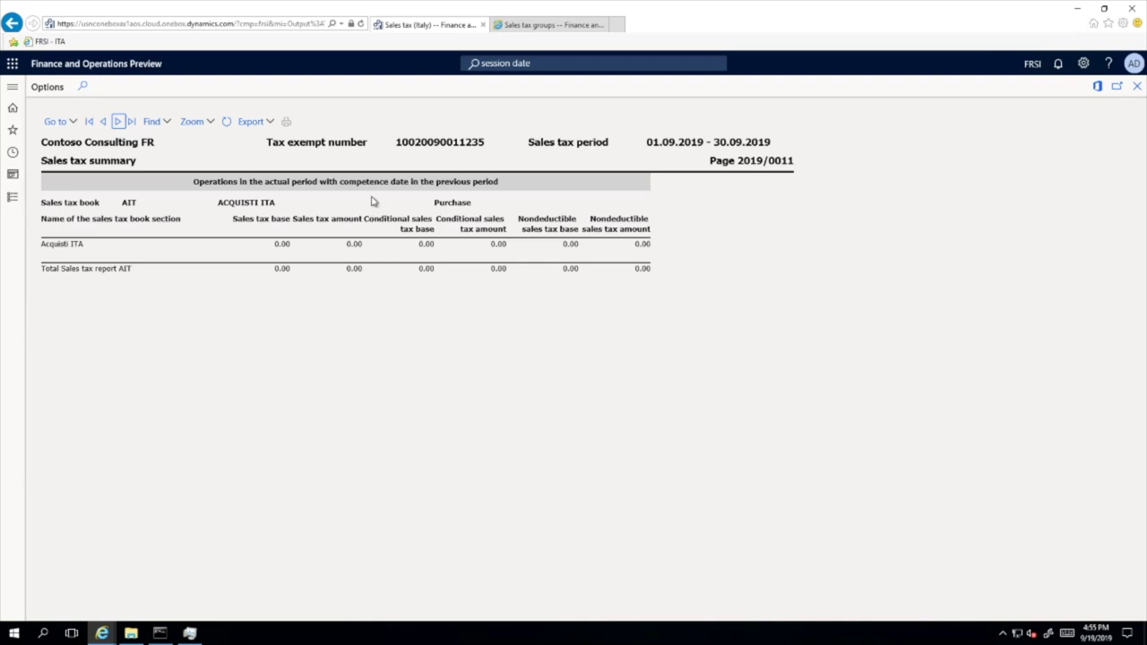
{"action": "left_click", "coordinate": [117, 122]}
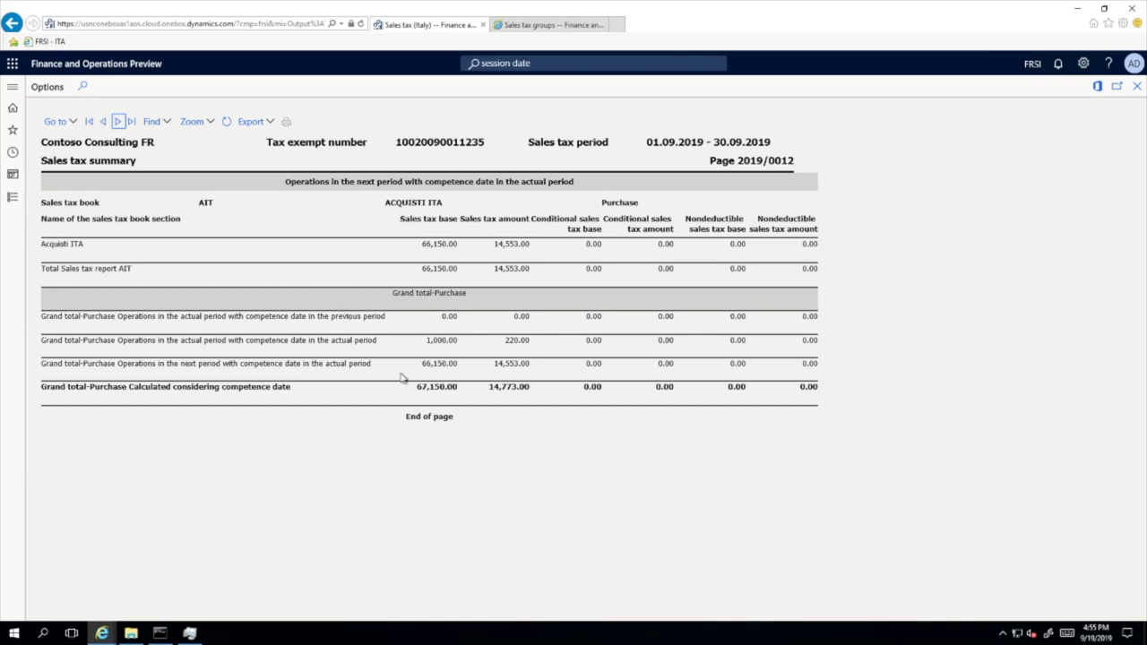
{"action": "left_click", "coordinate": [118, 122]}
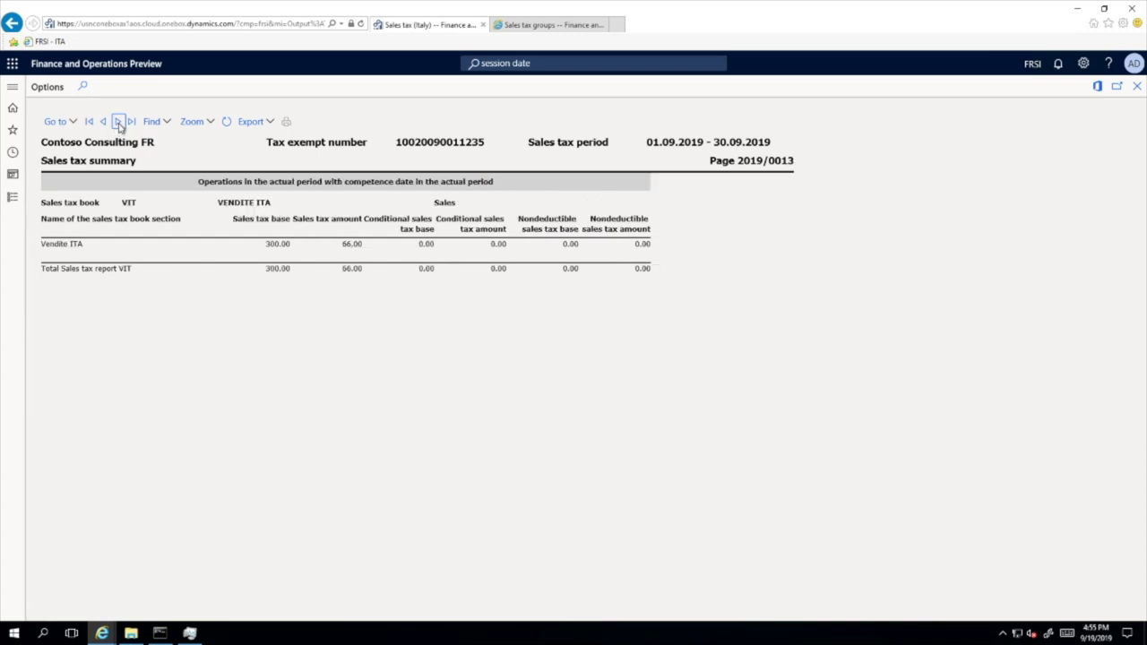
{"action": "left_click", "coordinate": [117, 122]}
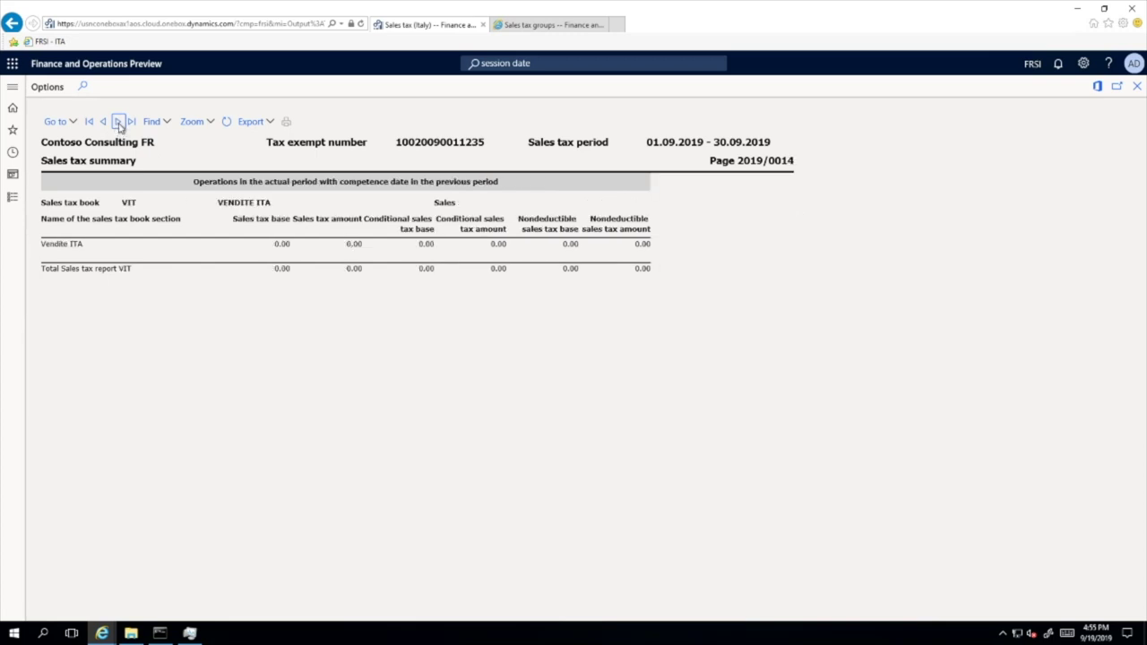
{"action": "left_click", "coordinate": [118, 122]}
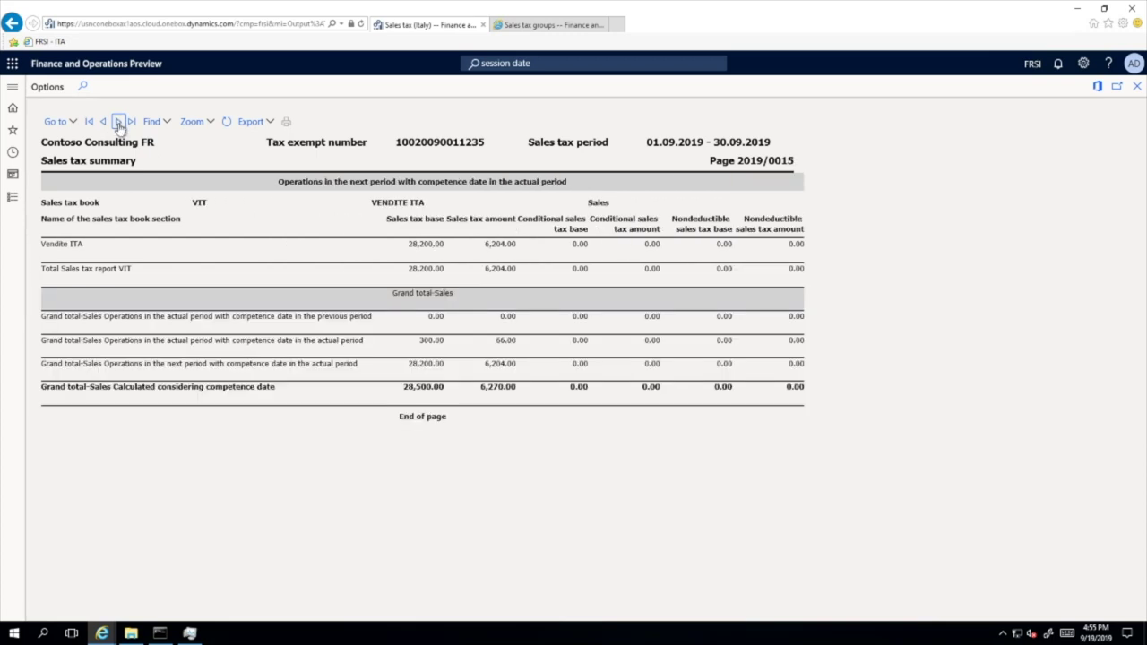
{"action": "left_click", "coordinate": [117, 122]}
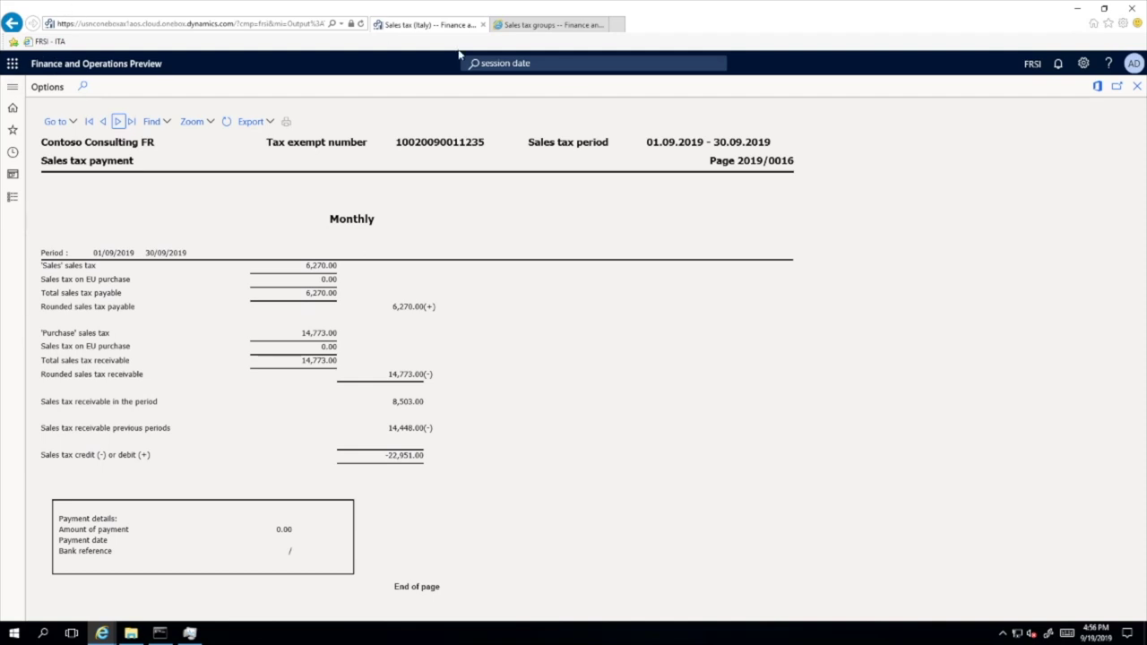
Step: In the second browser tab, run Settle and post sales tax for settlement period MEN with From date 9/1/2019
{"action": "left_click", "coordinate": [510, 26]}
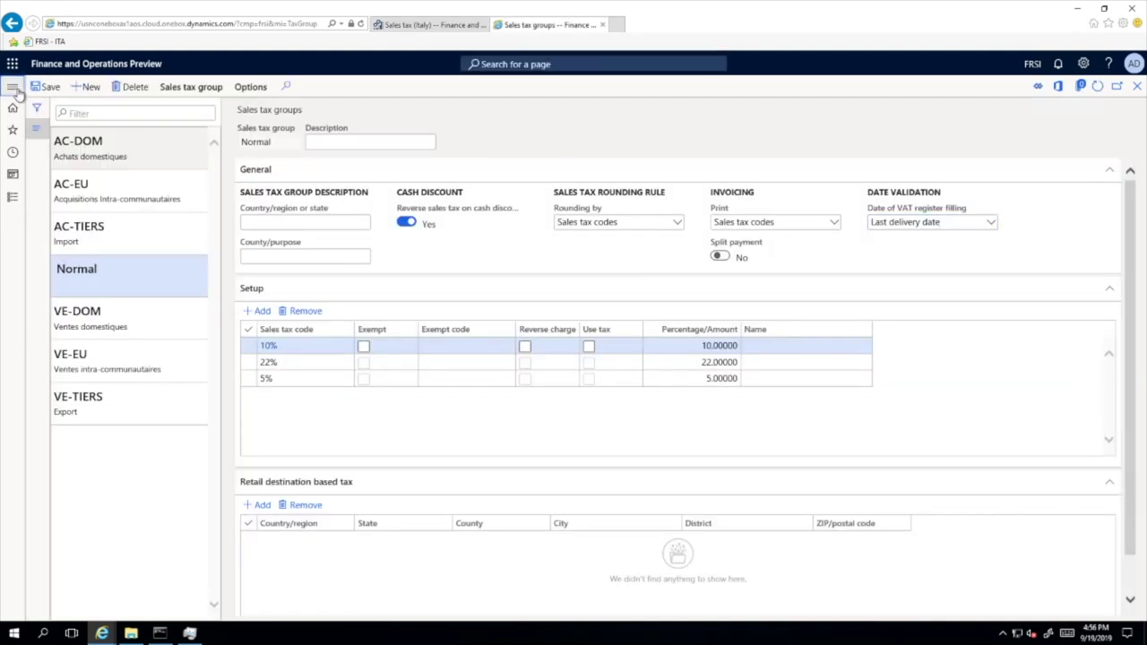
{"action": "left_click", "coordinate": [12, 87]}
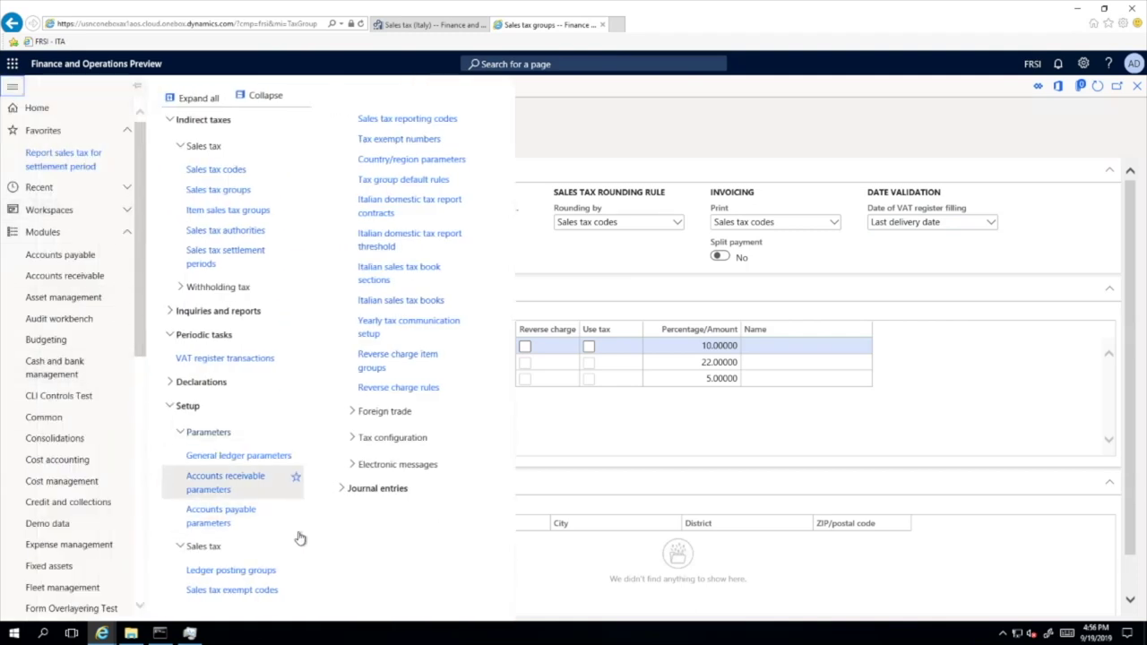
{"action": "left_click", "coordinate": [201, 383]}
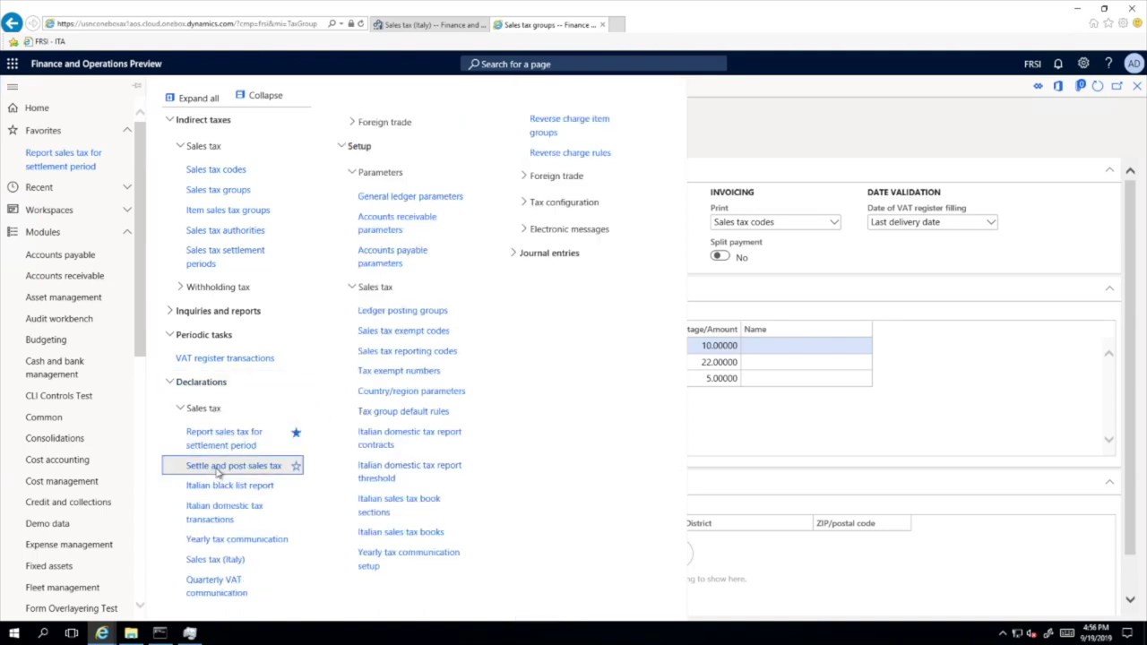
{"action": "left_click", "coordinate": [365, 456]}
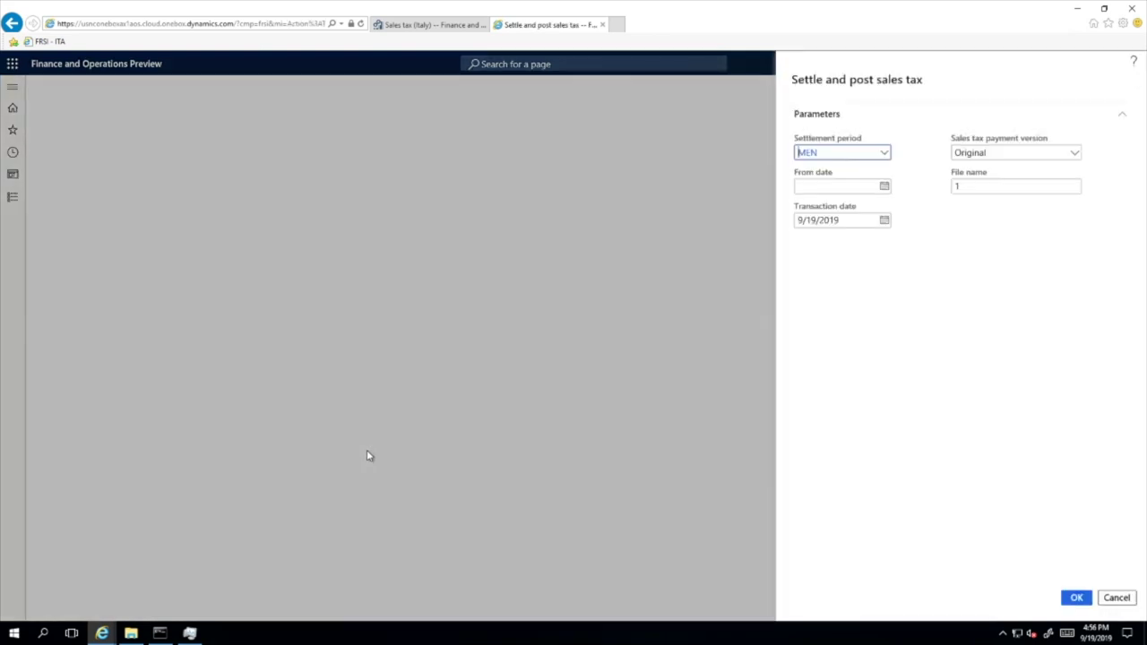
{"action": "left_click", "coordinate": [883, 187]}
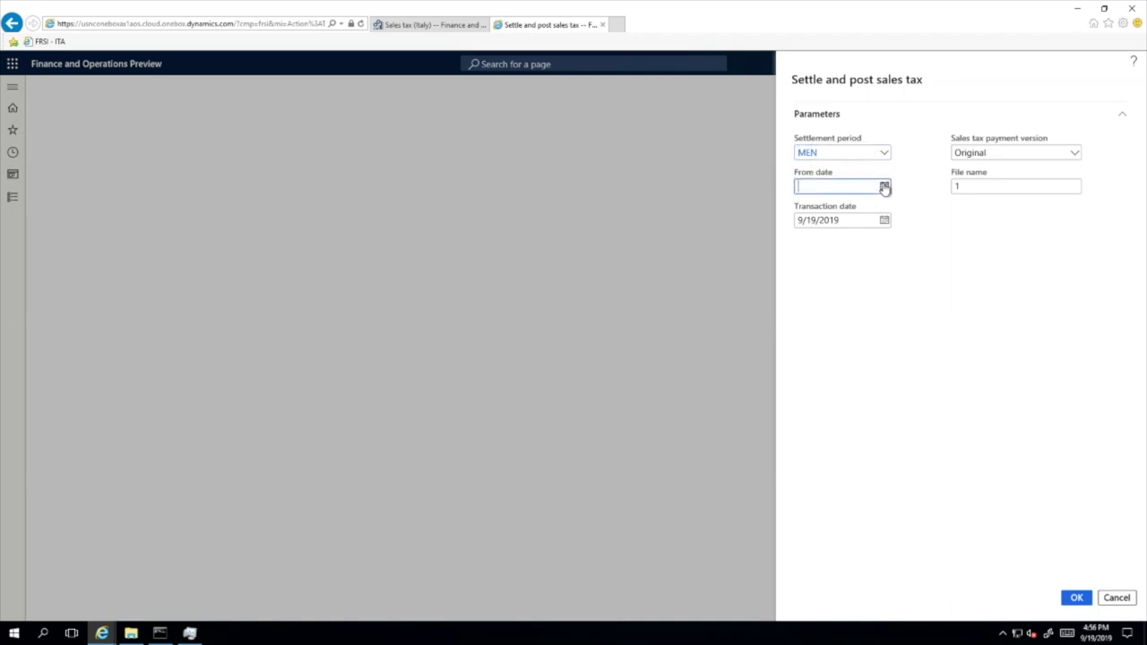
{"action": "left_click", "coordinate": [815, 213]}
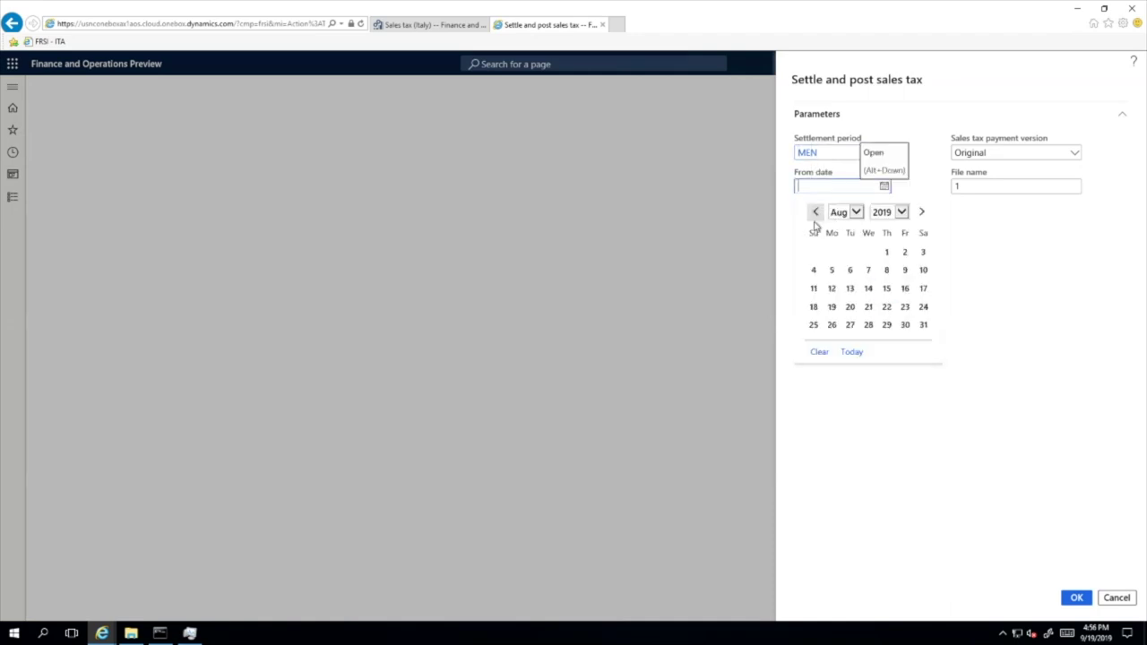
{"action": "left_click", "coordinate": [921, 213]}
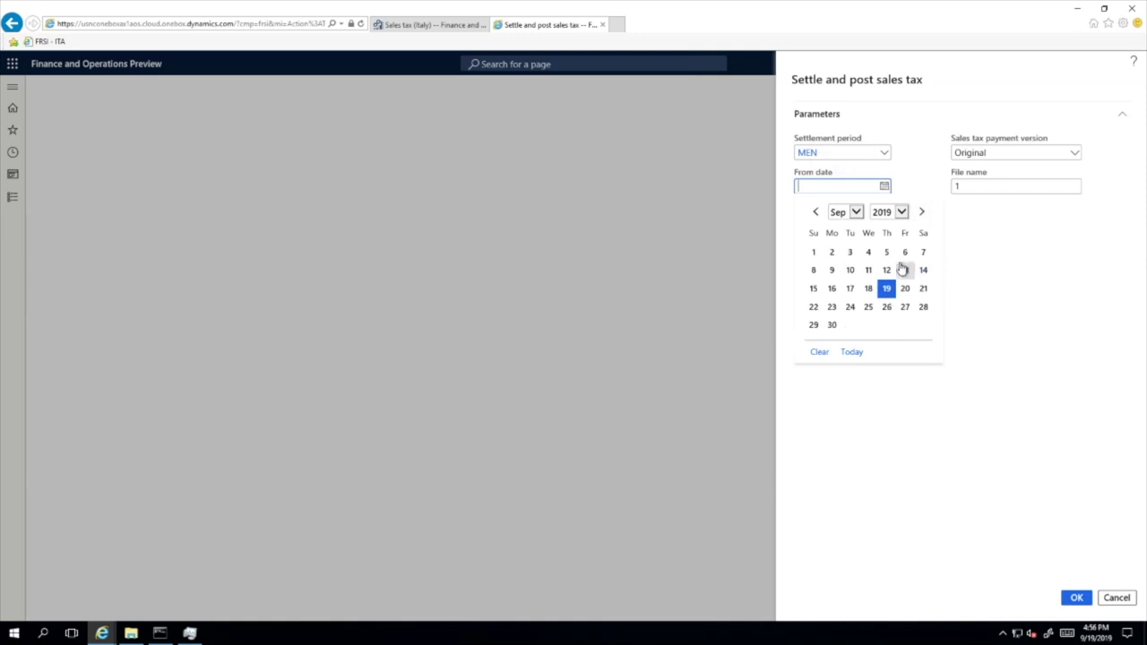
{"action": "left_click", "coordinate": [813, 252]}
{"action": "left_click", "coordinate": [1076, 598]}
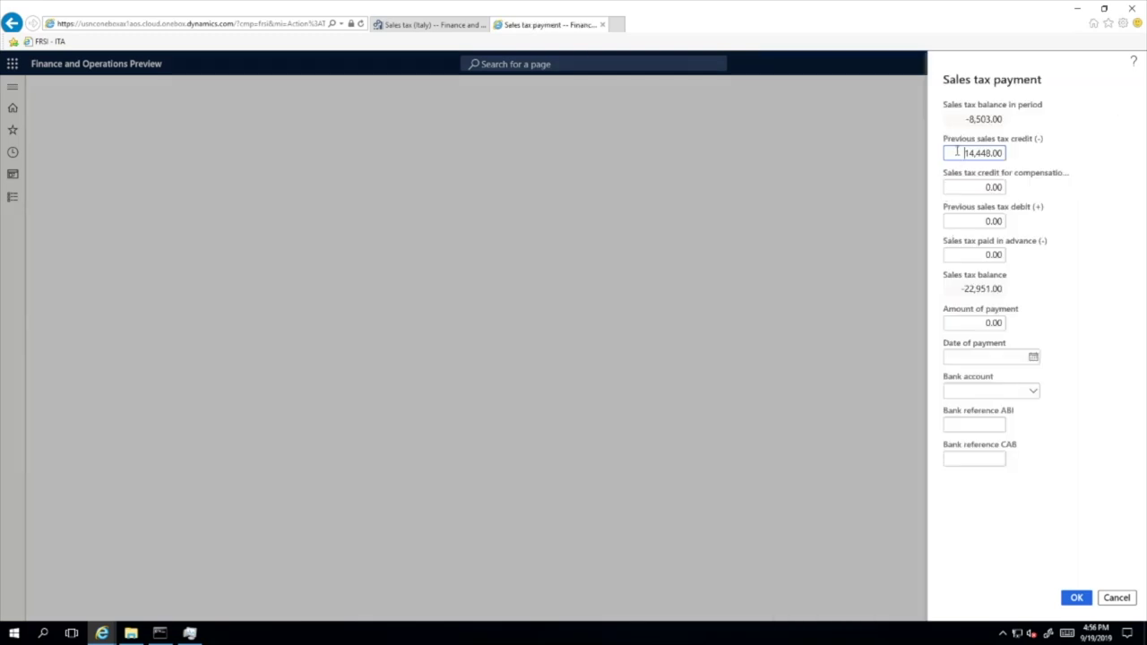
Step: Compare the previous sales tax credit in the settlement with the Sales tax payment report, and minimize the remote session to show the presentation
{"action": "left_click_drag", "start_coordinate": [962, 154], "coordinate": [1002, 153]}
{"action": "left_click", "coordinate": [453, 27]}
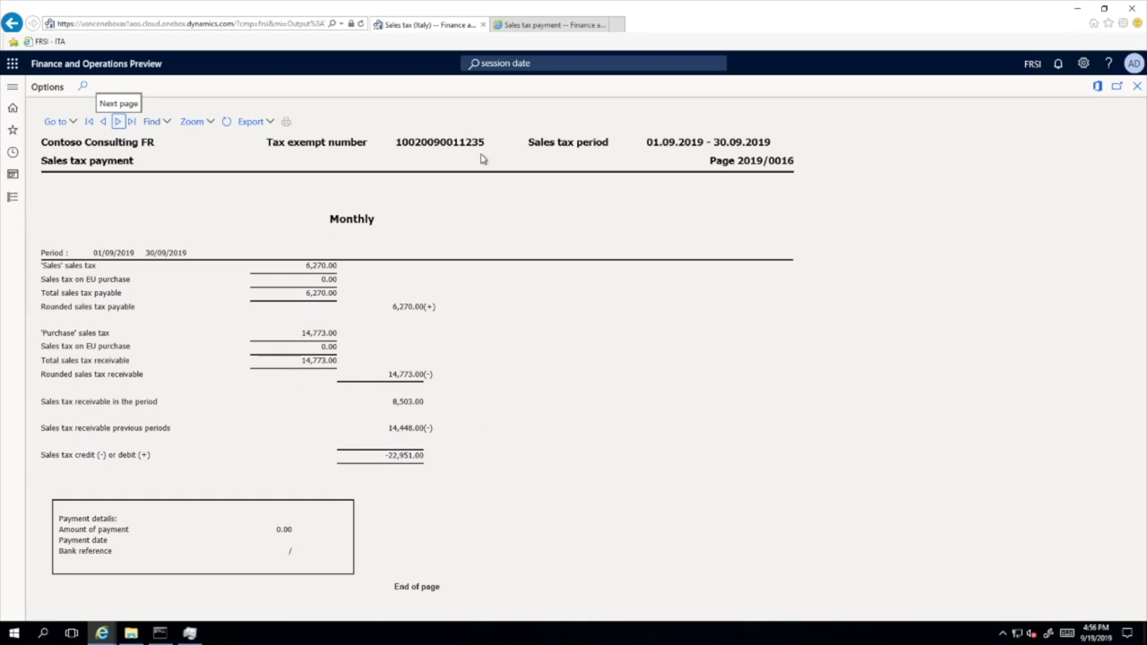
{"action": "left_click", "coordinate": [538, 23]}
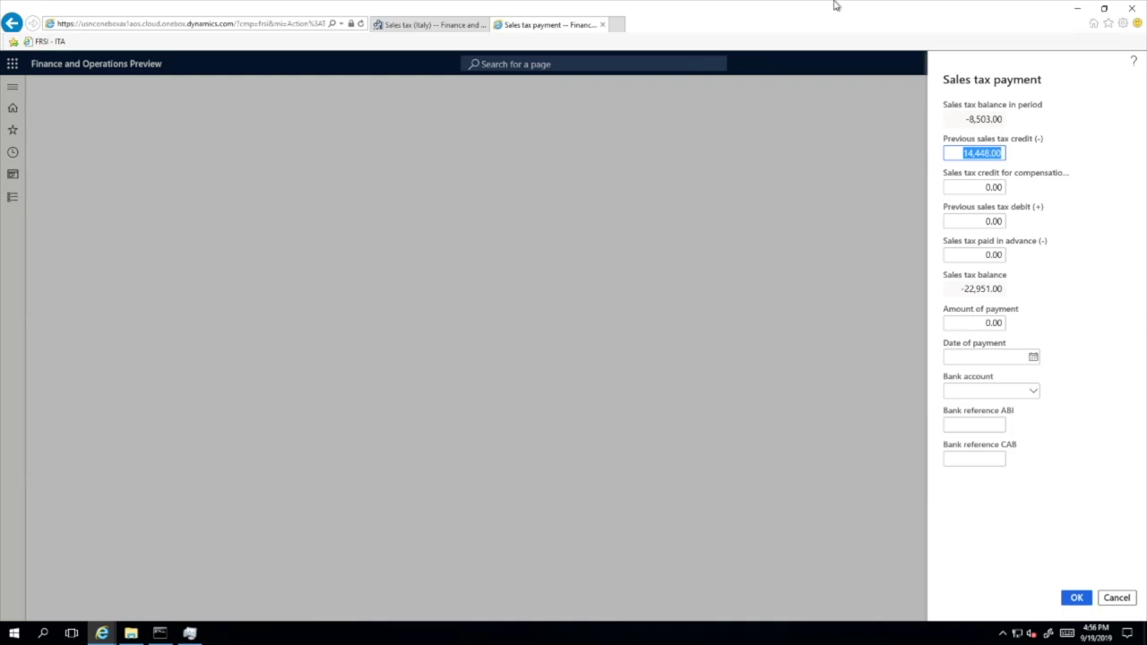
{"action": "mouse_move", "coordinate": [835, 6]}
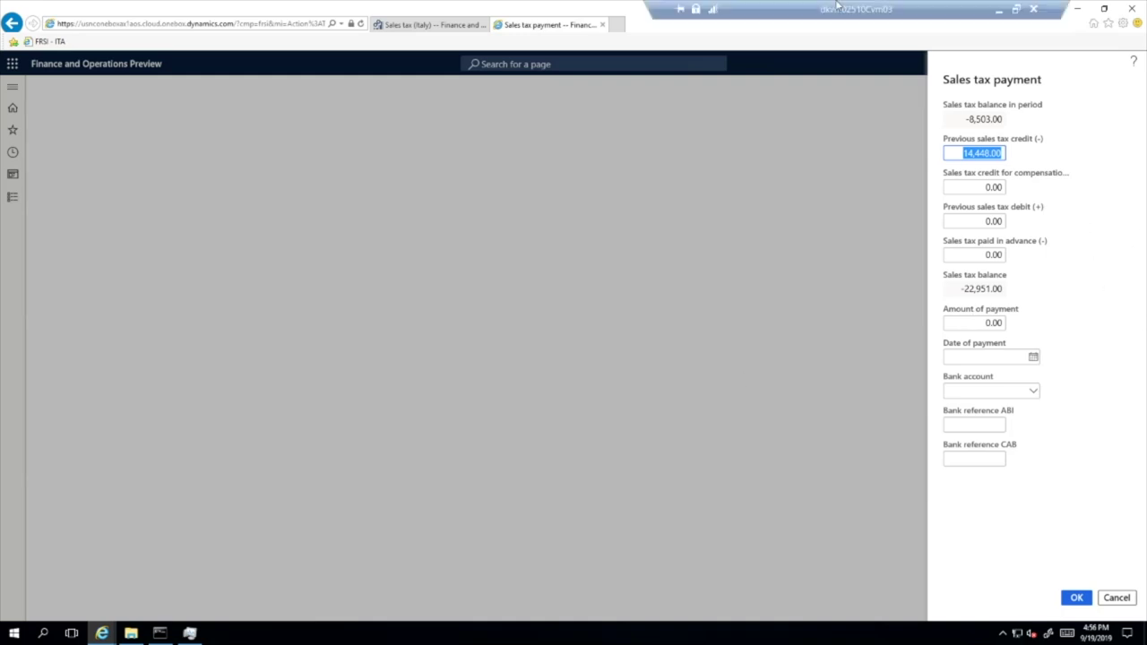
{"action": "left_click", "coordinate": [998, 11]}
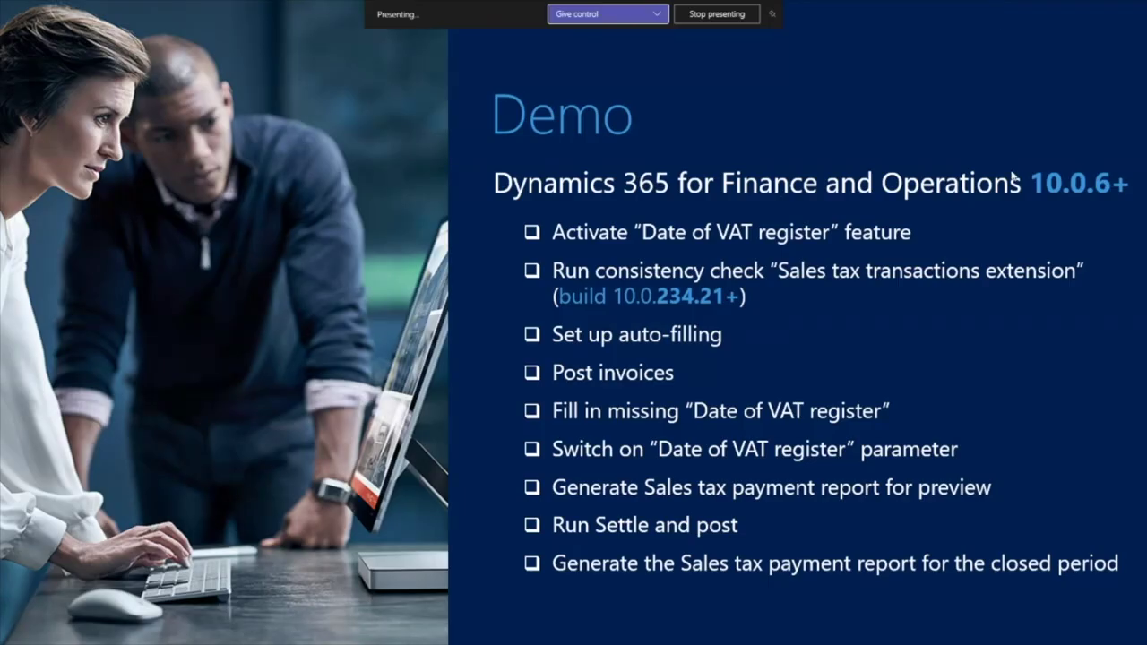